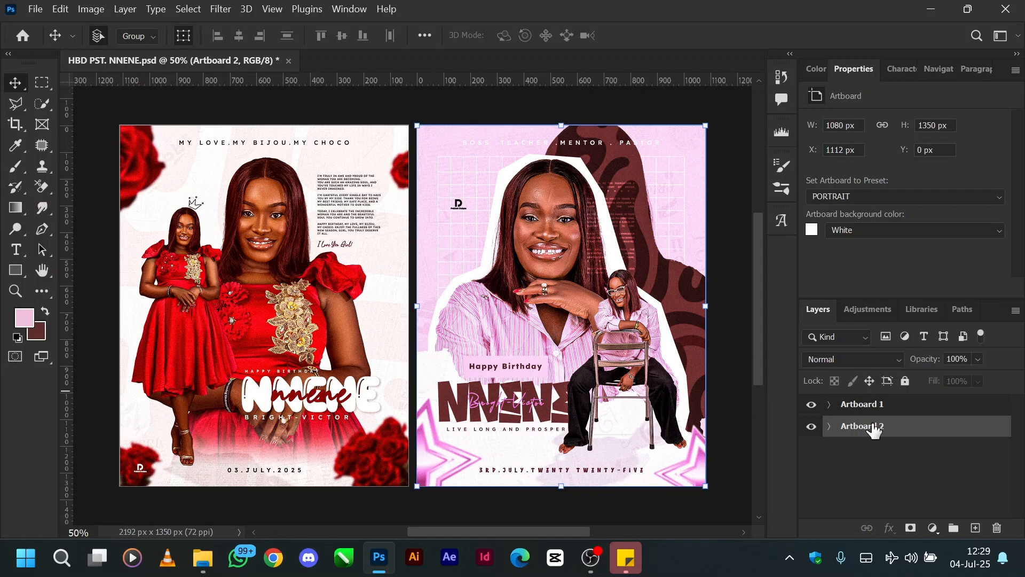
# Step: Hide Artboard 1 and turn off the visibility of every layer inside Artboard 2
pyautogui.click(811, 405)
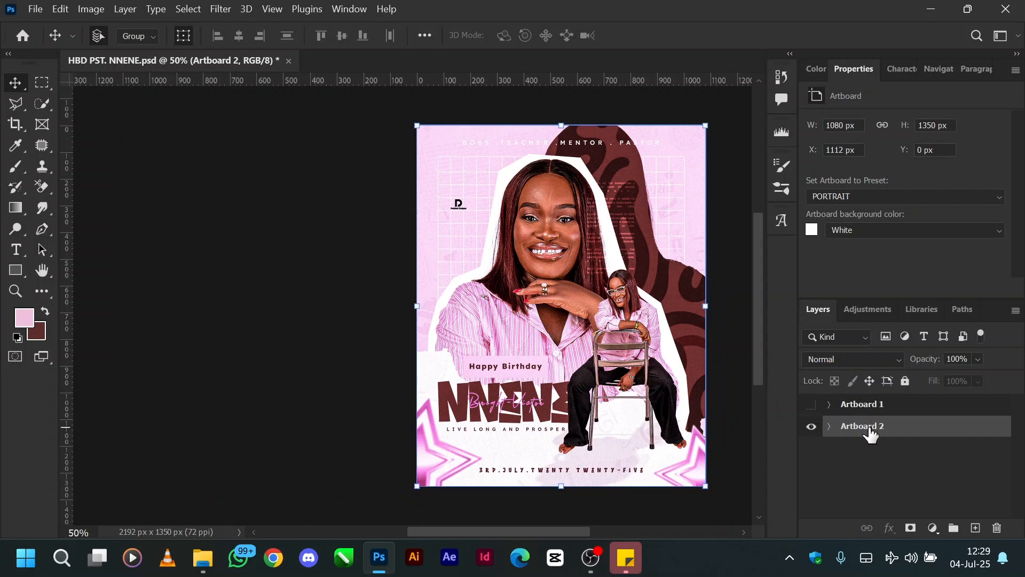
pyautogui.hscroll(4, 536, 400)
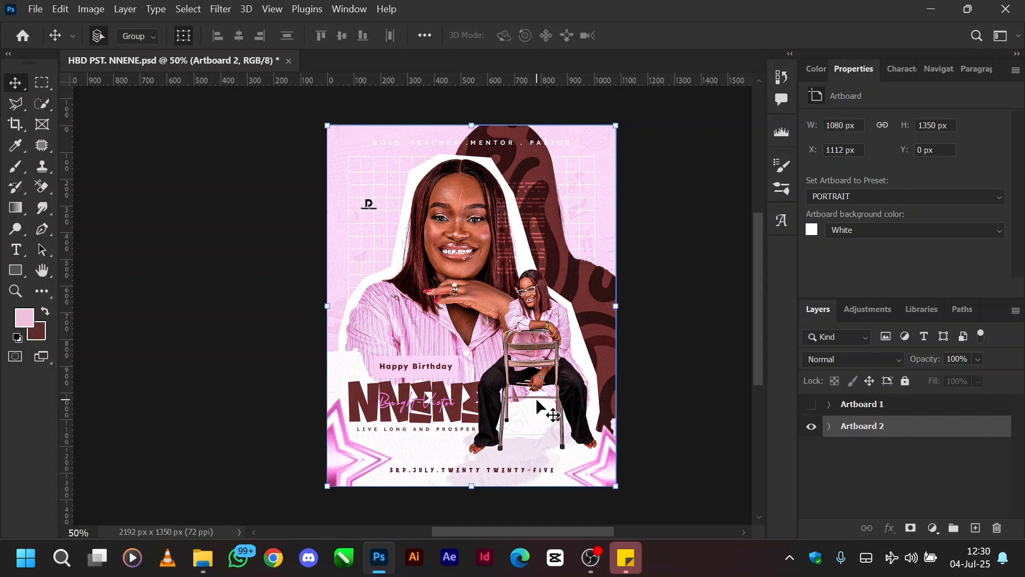
pyautogui.click(829, 427)
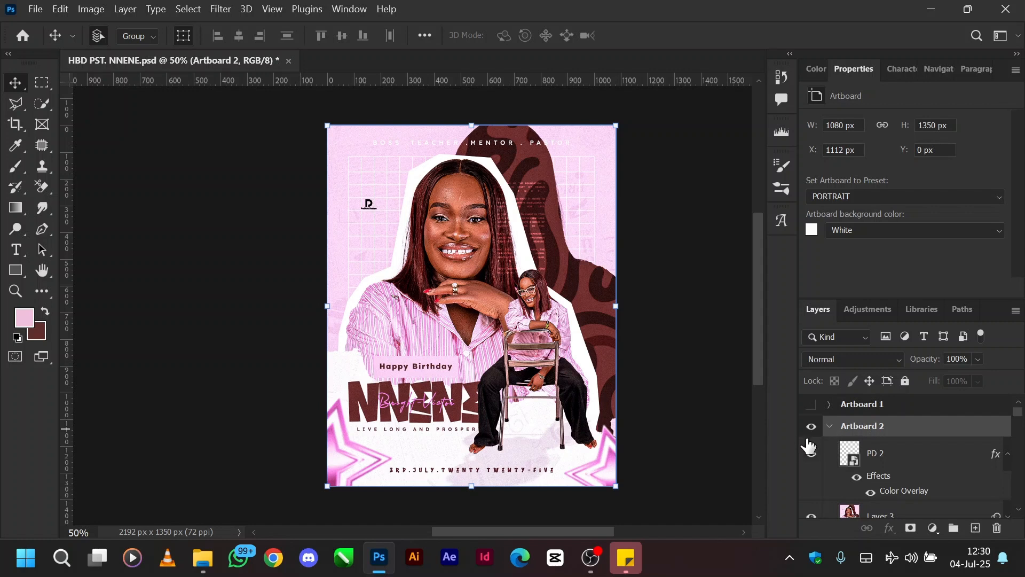
pyautogui.click(812, 454)
pyautogui.scroll(-5, 813, 532)
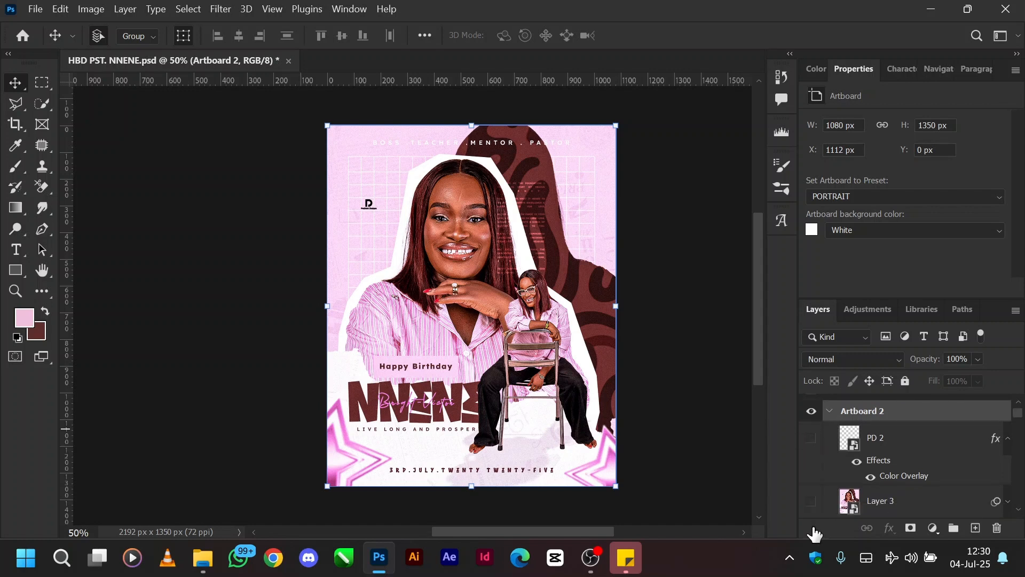
pyautogui.scroll(-8, 814, 531)
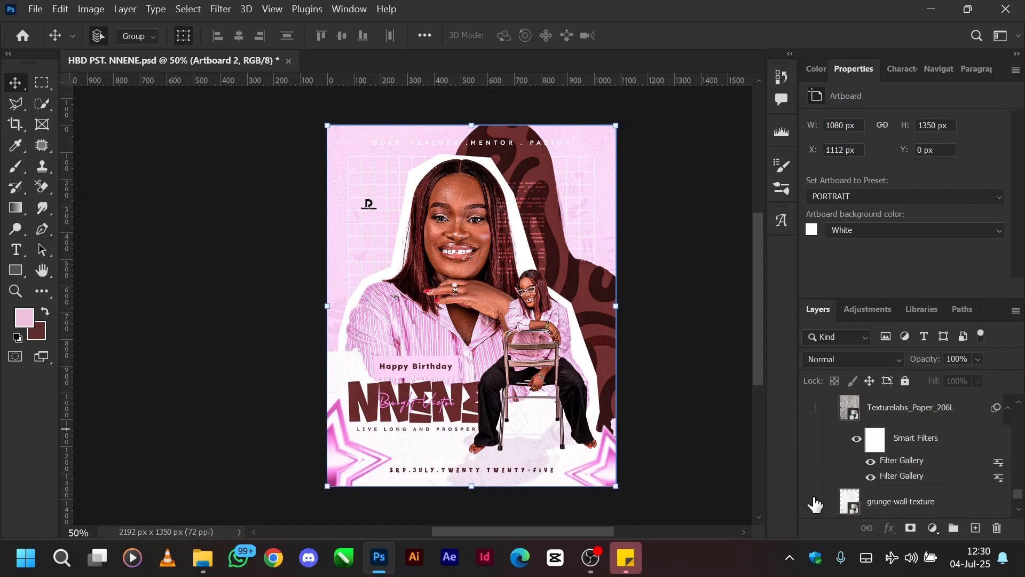
pyautogui.moveTo(812, 520); pyautogui.dragTo(813, 522)
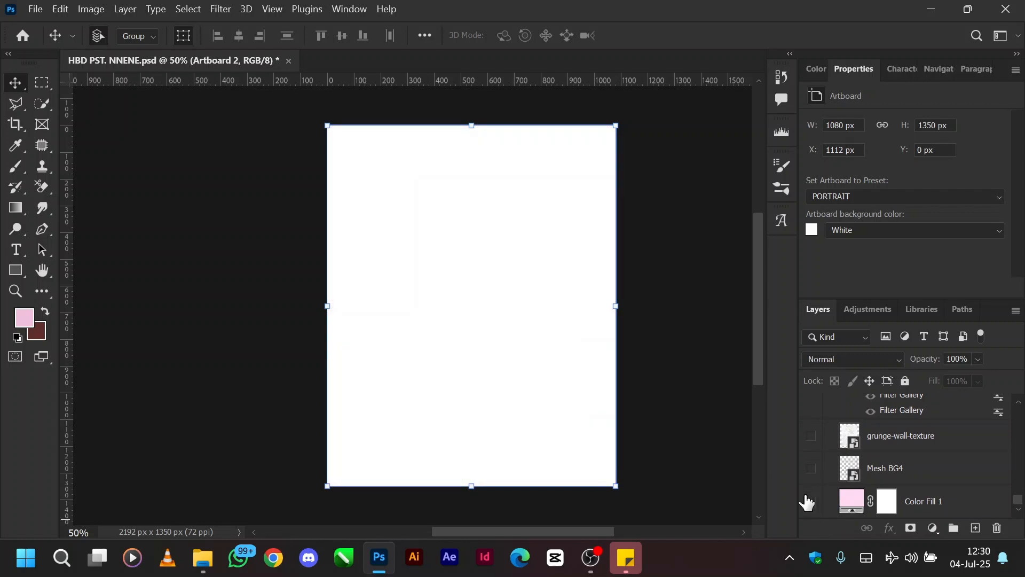
# Step: Show the Color Fill 1 and Mesh BG4 layers, and select Mesh BG4
pyautogui.click(810, 500)
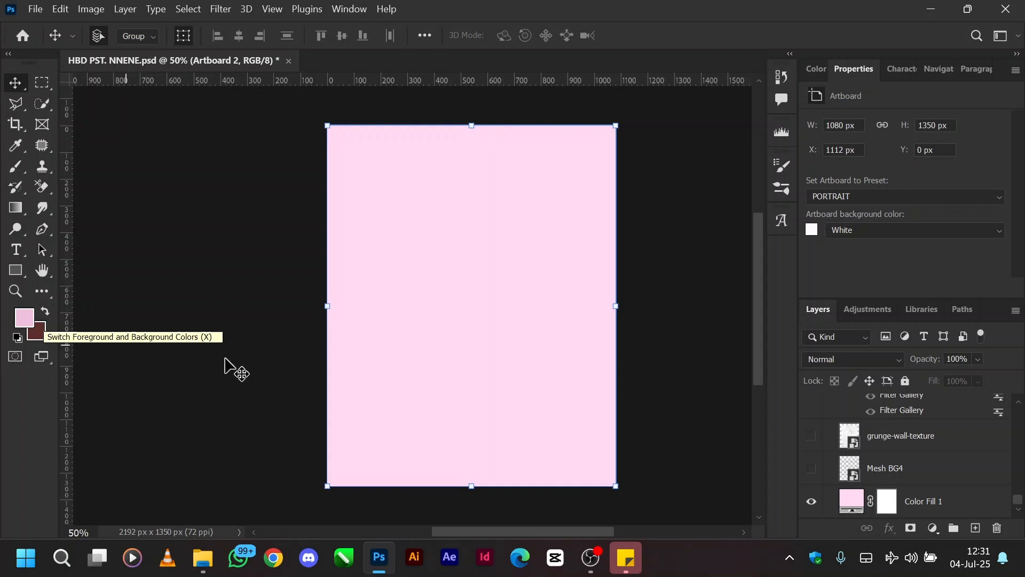
pyautogui.click(811, 468)
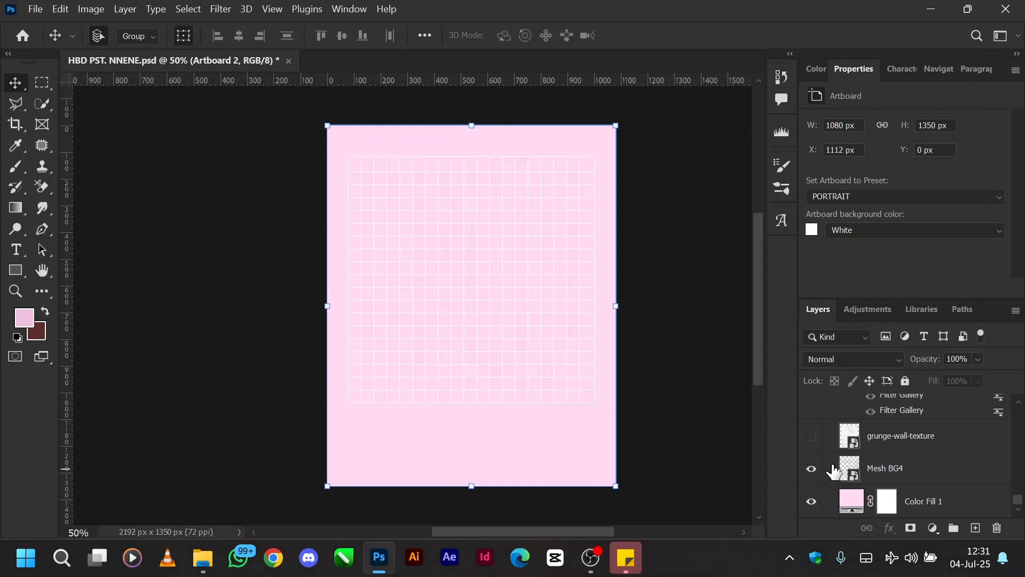
pyautogui.click(903, 471)
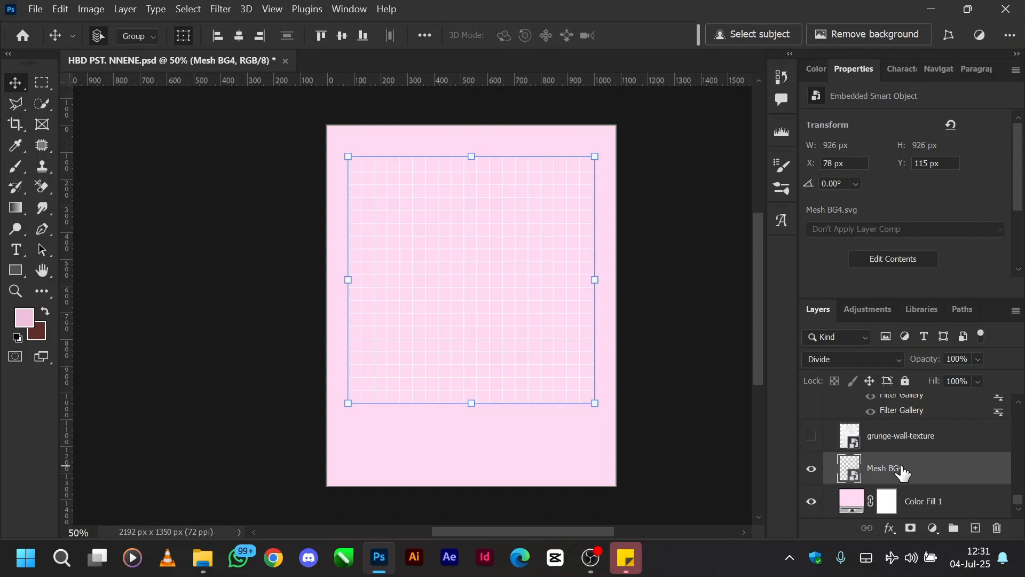
# Step: Preview the grunge-wall-texture layer, remove it from Artboard 2, and select Mesh BG4
pyautogui.click(812, 437)
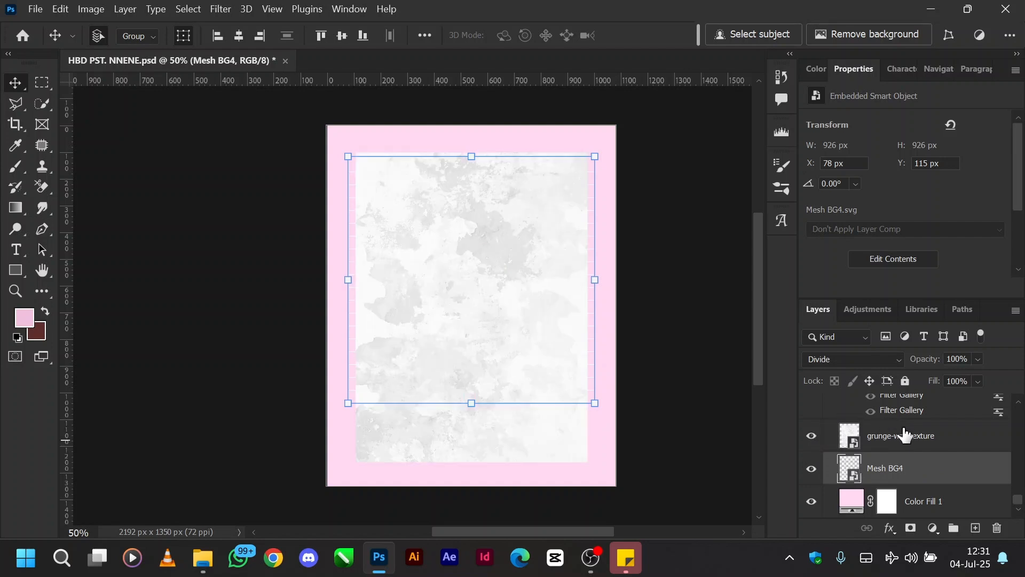
pyautogui.click(901, 439)
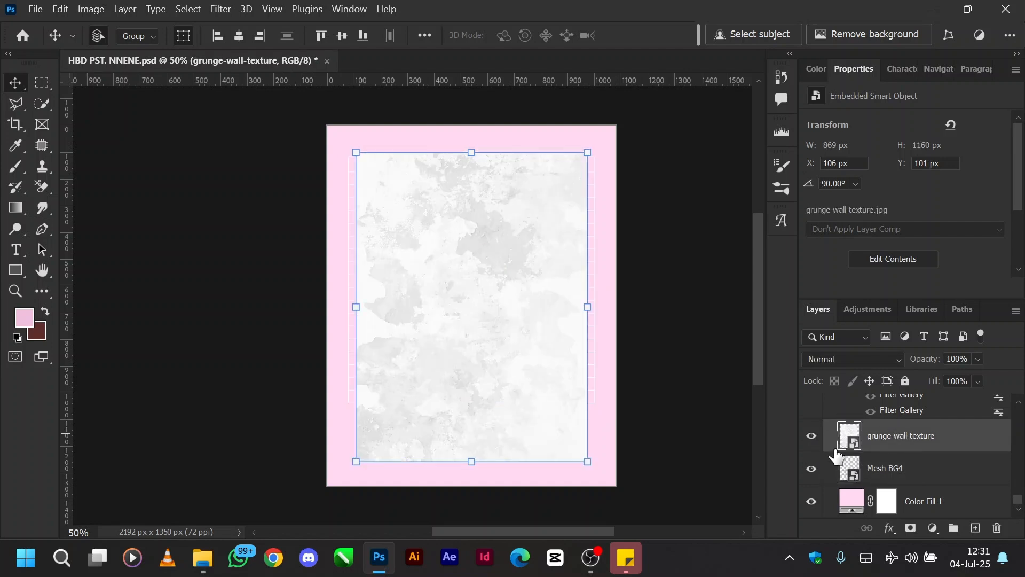
pyautogui.click(811, 436)
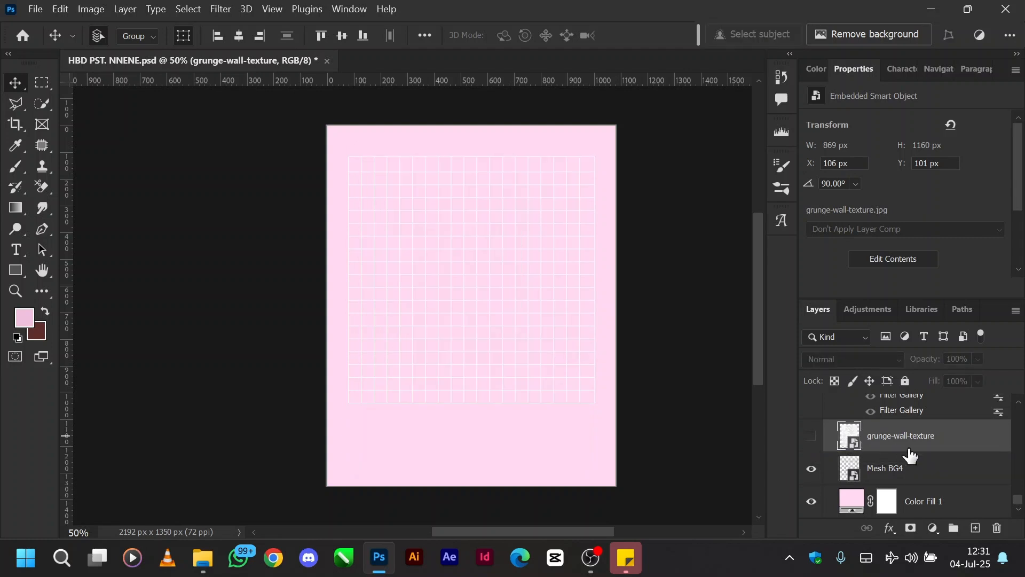
pyautogui.scroll(2, 910, 455)
pyautogui.scroll(2, 911, 454)
pyautogui.scroll(-4, 911, 455)
pyautogui.click(911, 455)
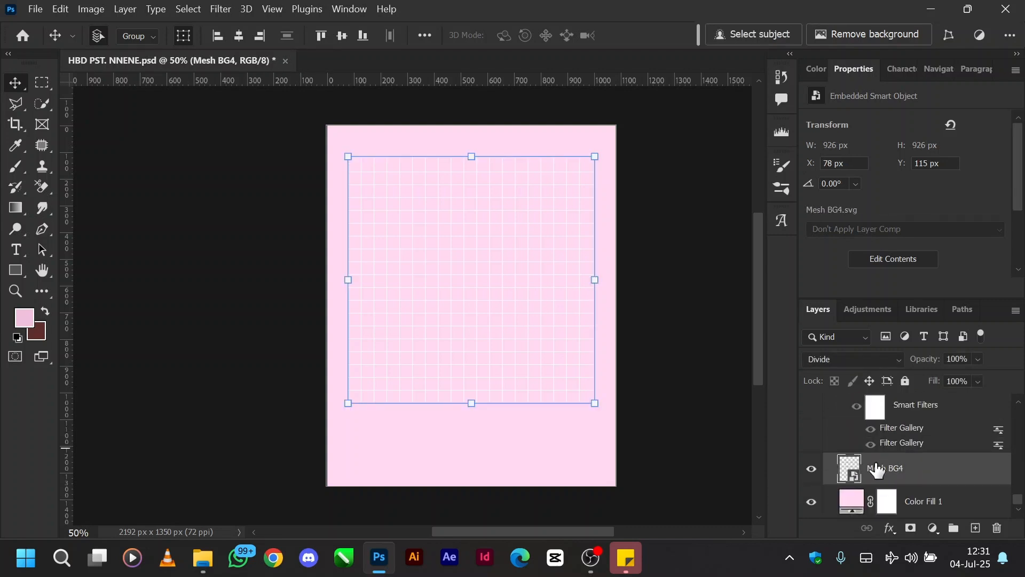
# Step: Show the Texturelabs_Paper_206L layer and select it
pyautogui.scroll(1, 872, 470)
pyautogui.scroll(4, 872, 470)
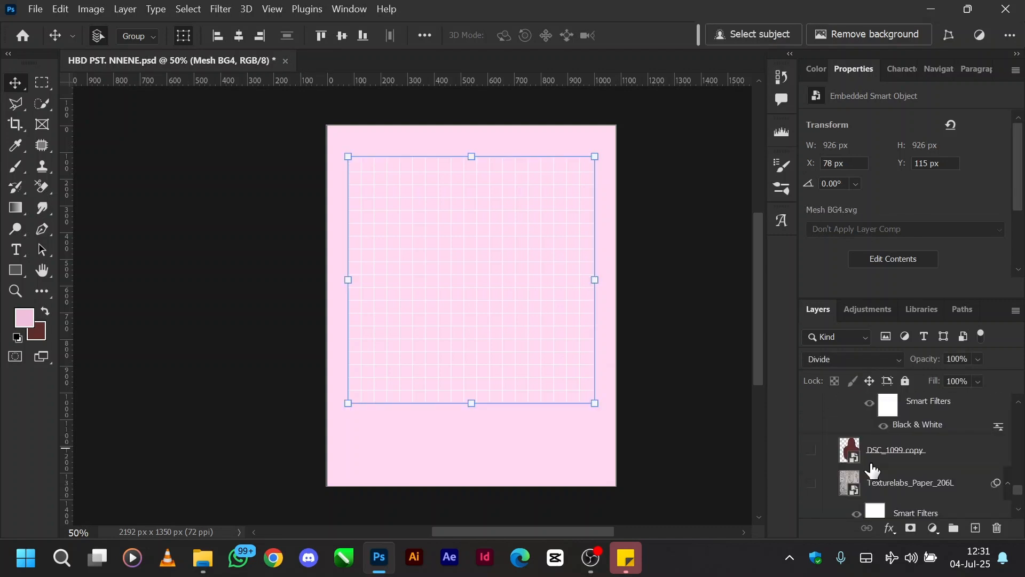
pyautogui.scroll(-2, 872, 470)
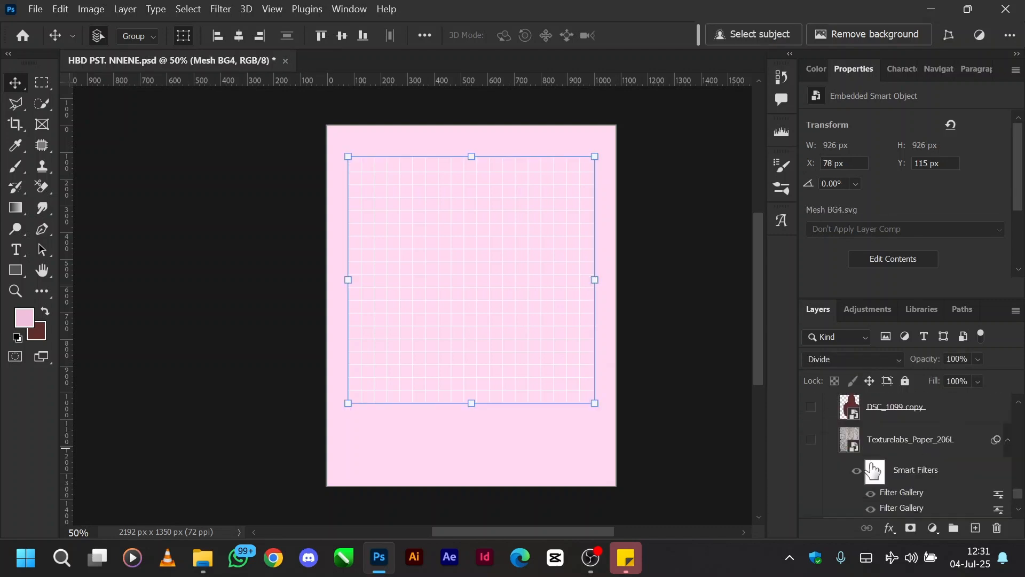
pyautogui.click(811, 440)
pyautogui.click(839, 456)
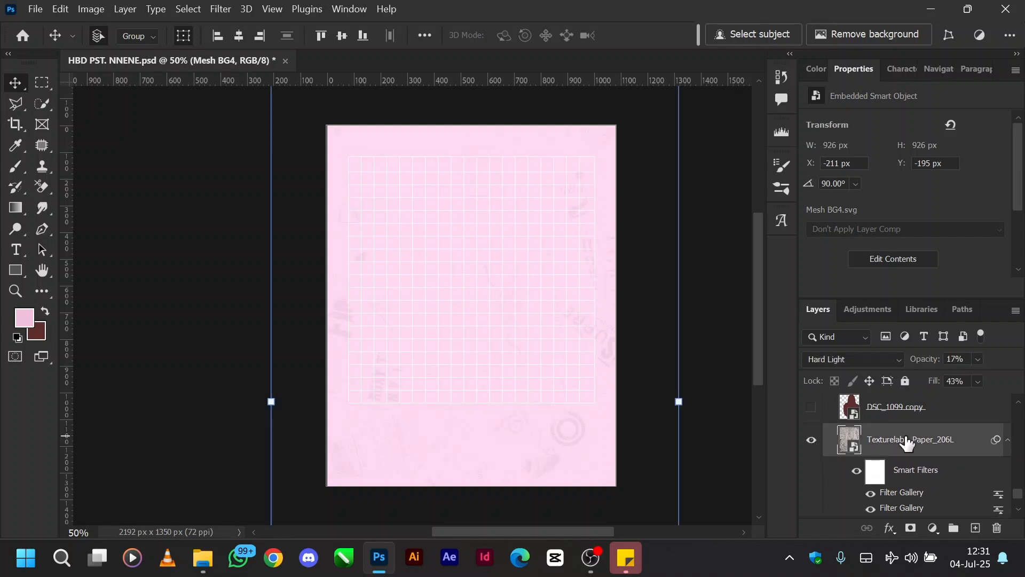
# Step: Set the Texturelabs_Paper_206L layer's blend mode to Normal and its opacity and fill to 100%
pyautogui.click(888, 365)
pyautogui.click(957, 407)
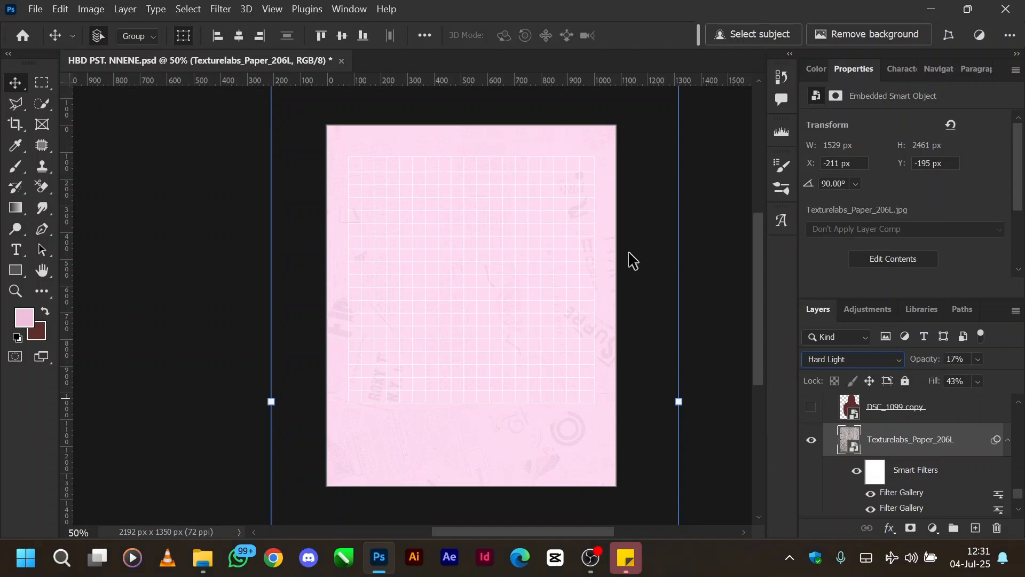
pyautogui.click(884, 365)
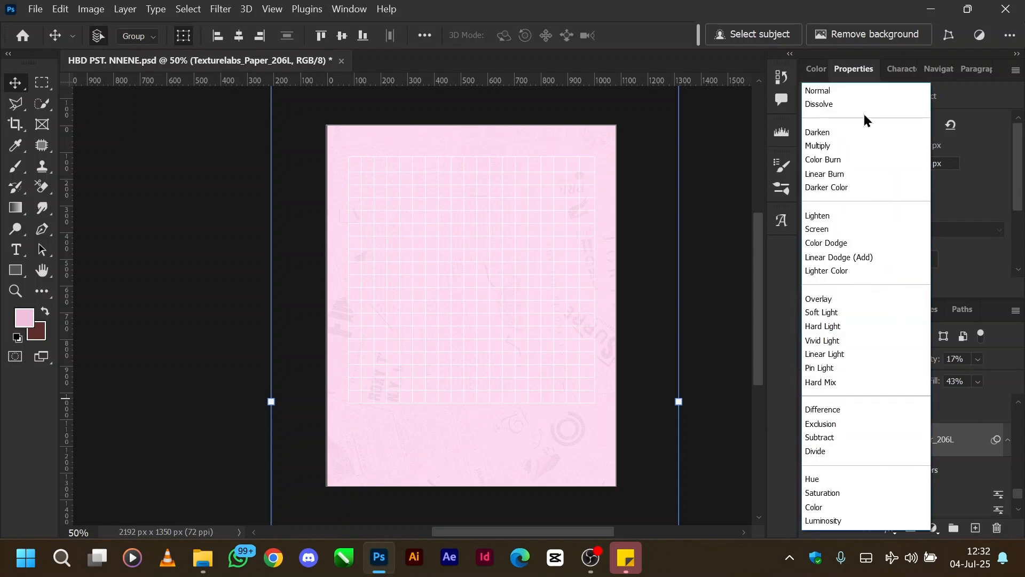
pyautogui.click(837, 88)
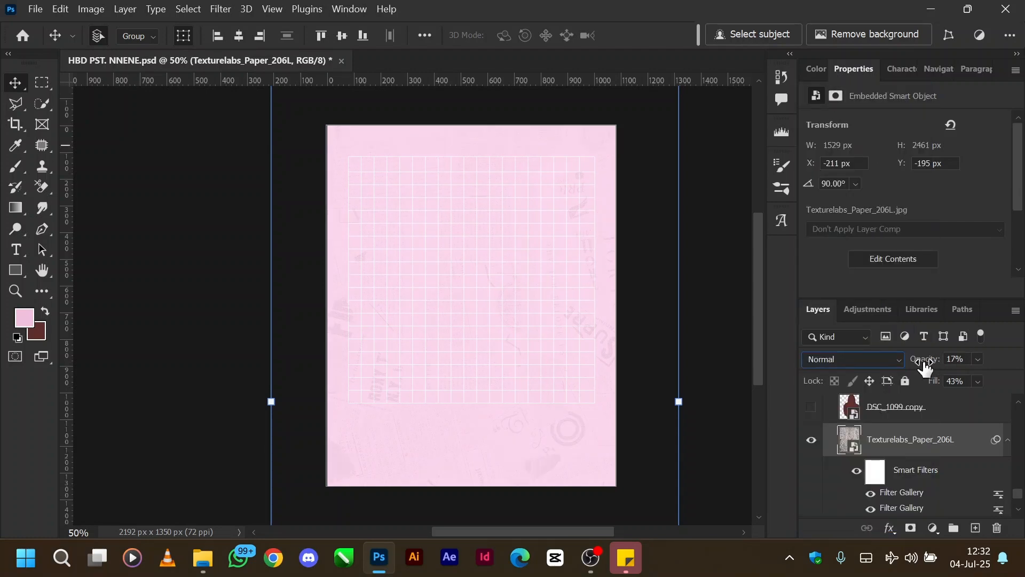
pyautogui.press('0')
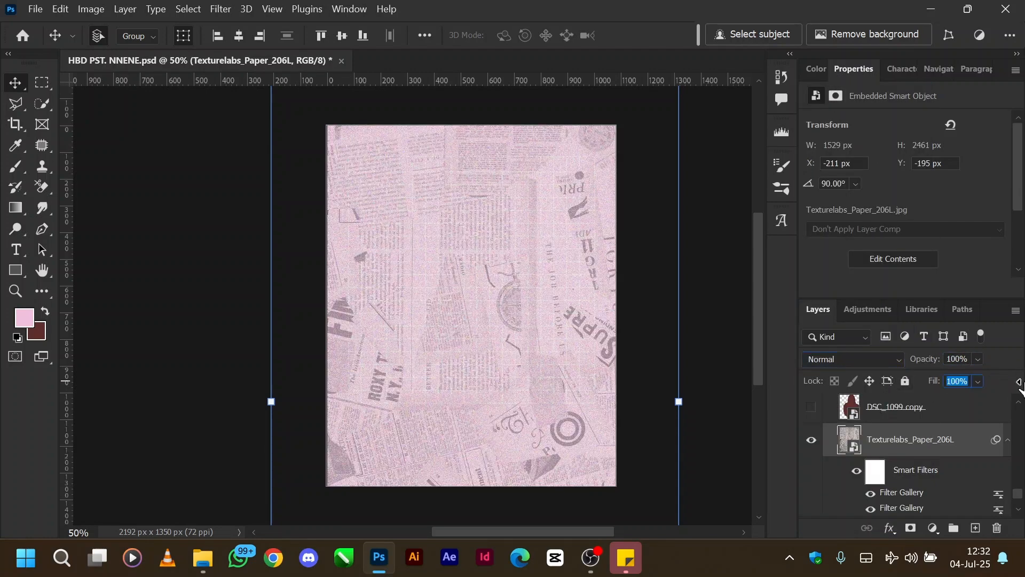
pyautogui.hotkey('shift', '0')
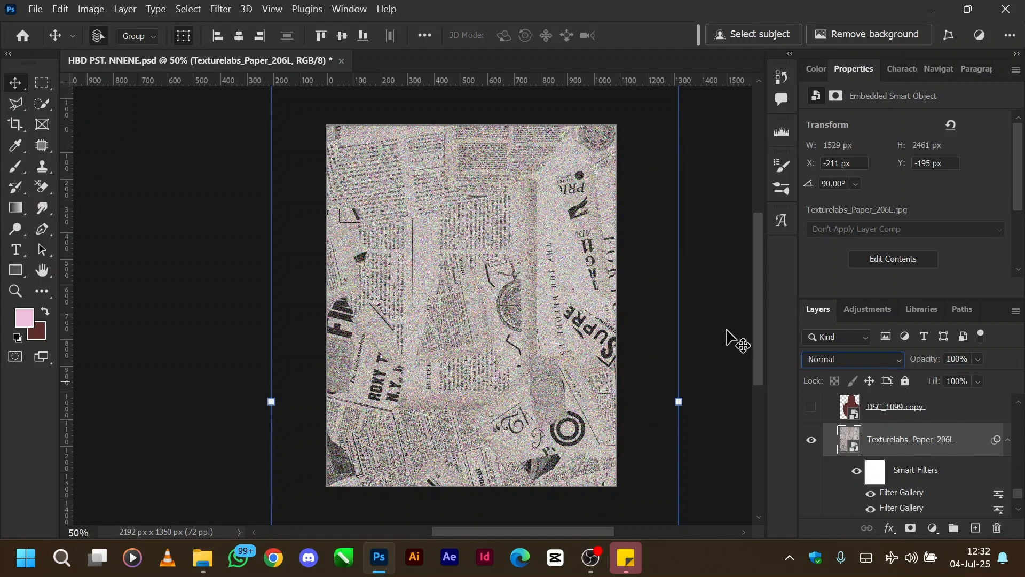
# Step: Compare the paper texture with and without its smart filters, and view the Add Noise filter settings without applying them
pyautogui.click(855, 471)
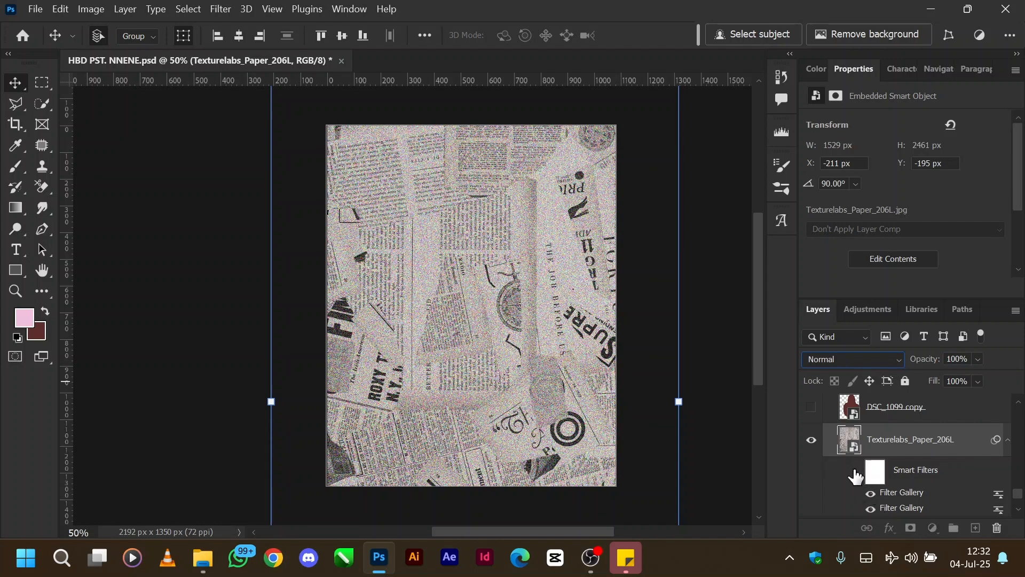
pyautogui.click(855, 472)
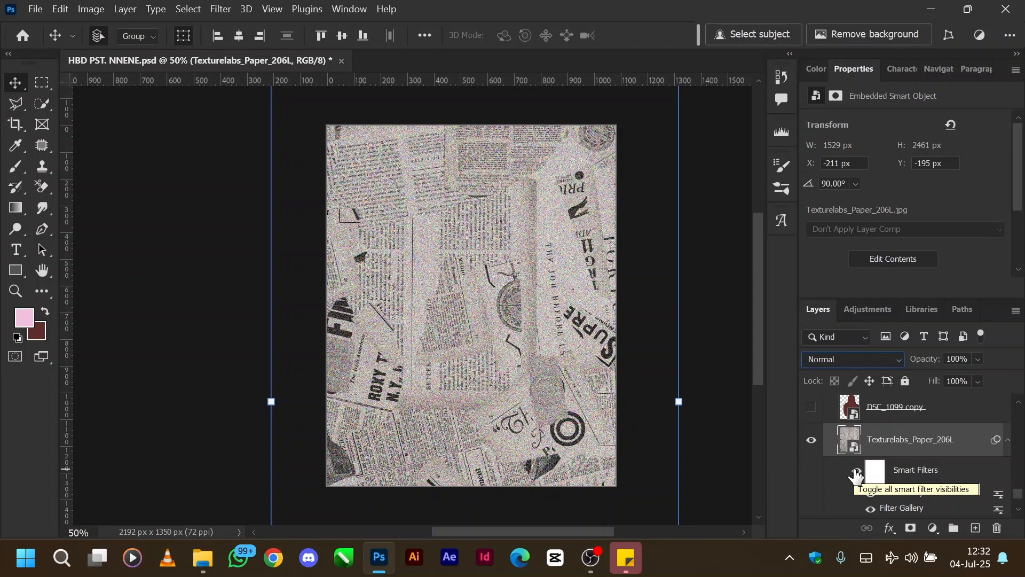
pyautogui.click(223, 11)
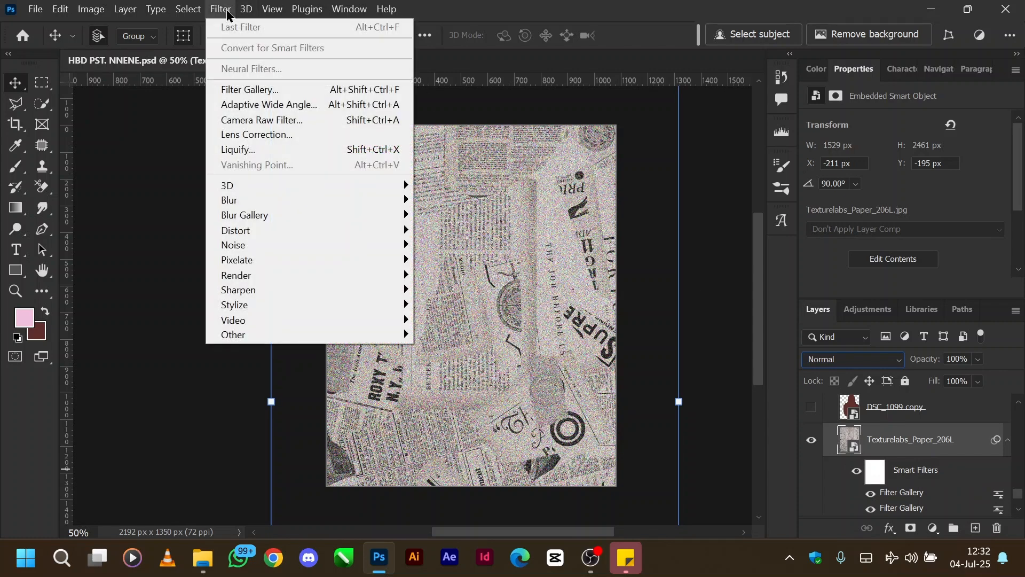
pyautogui.moveTo(352, 249)
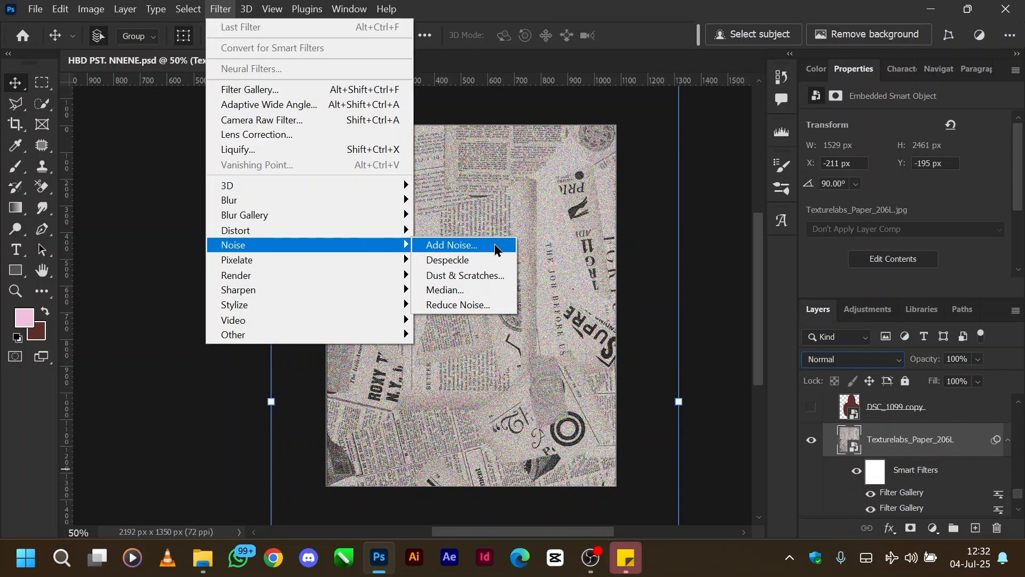
pyautogui.click(496, 246)
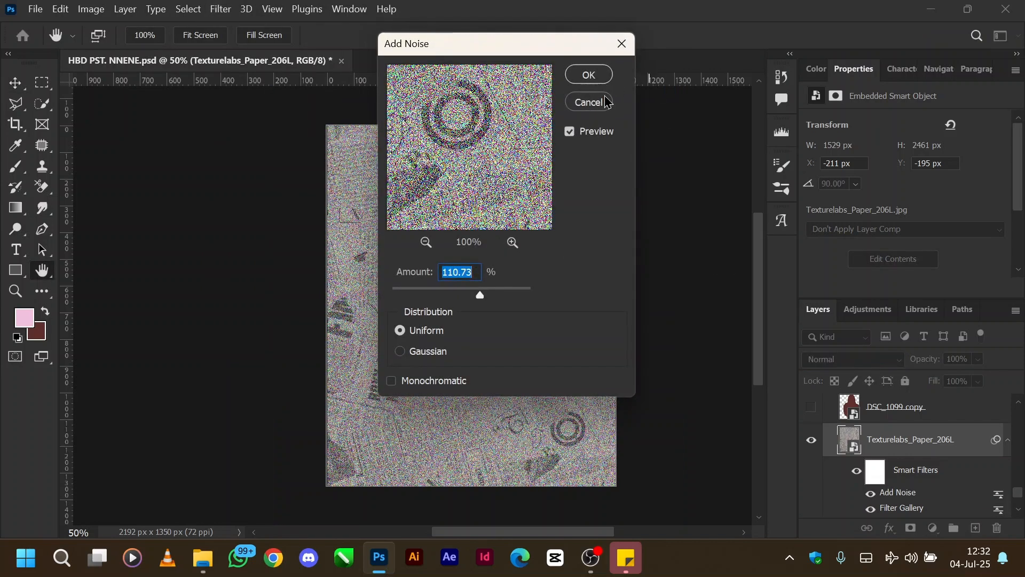
pyautogui.click(607, 103)
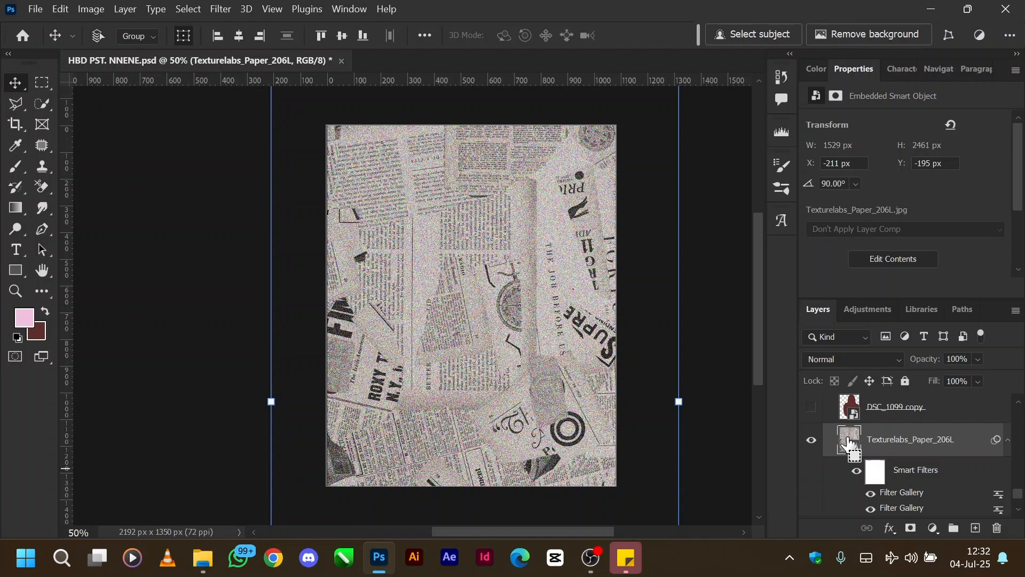
# Step: Restore the Texturelabs_Paper_206L layer's opacity to 17% and its fill to 43%
pyautogui.hotkey('shift', '4')
pyautogui.hotkey('shift', '3')
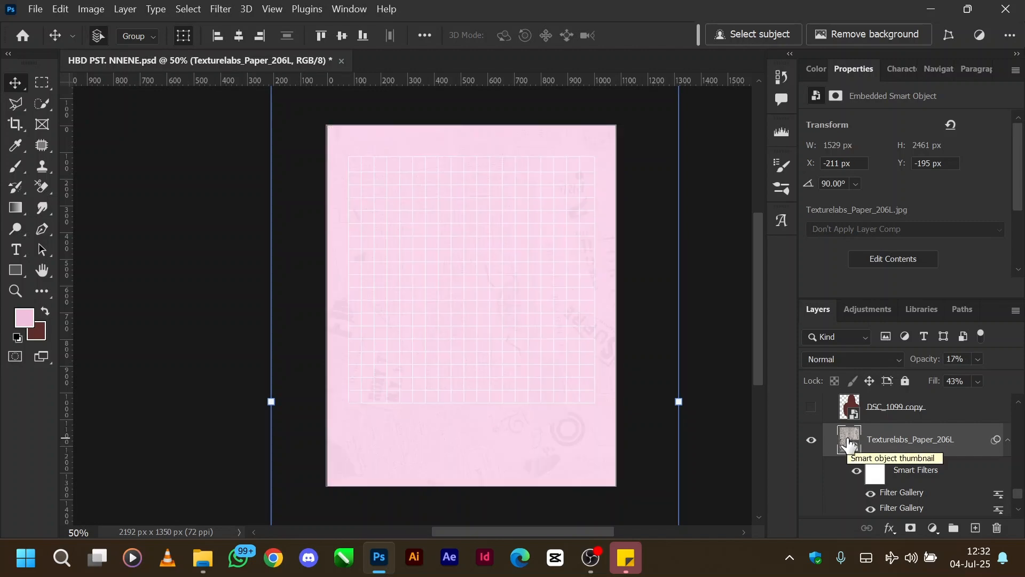
# Step: Show the DSC_1099 copy silhouette layer above the paper texture and select it
pyautogui.scroll(1, 859, 443)
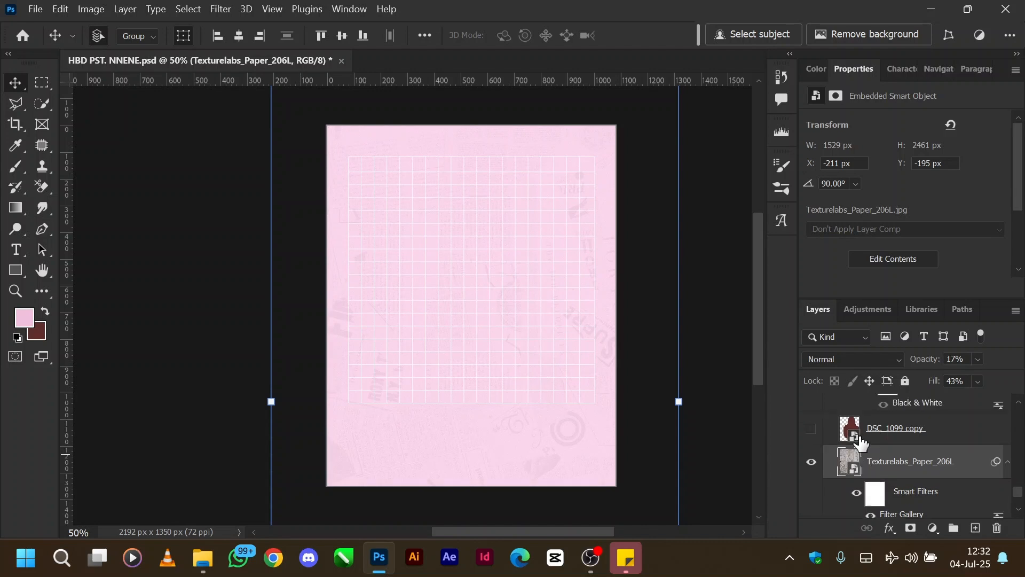
pyautogui.scroll(2, 859, 442)
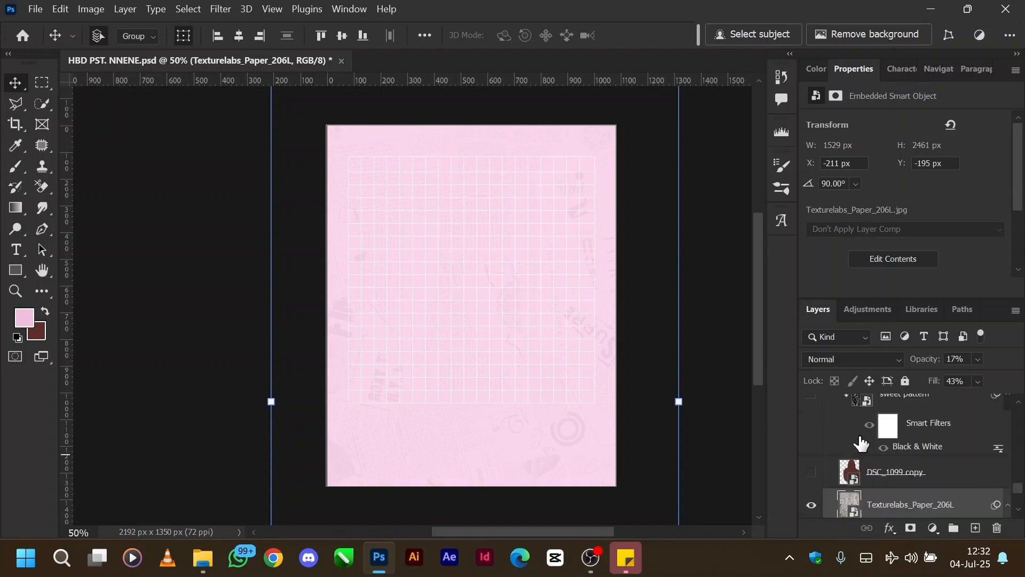
pyautogui.click(811, 473)
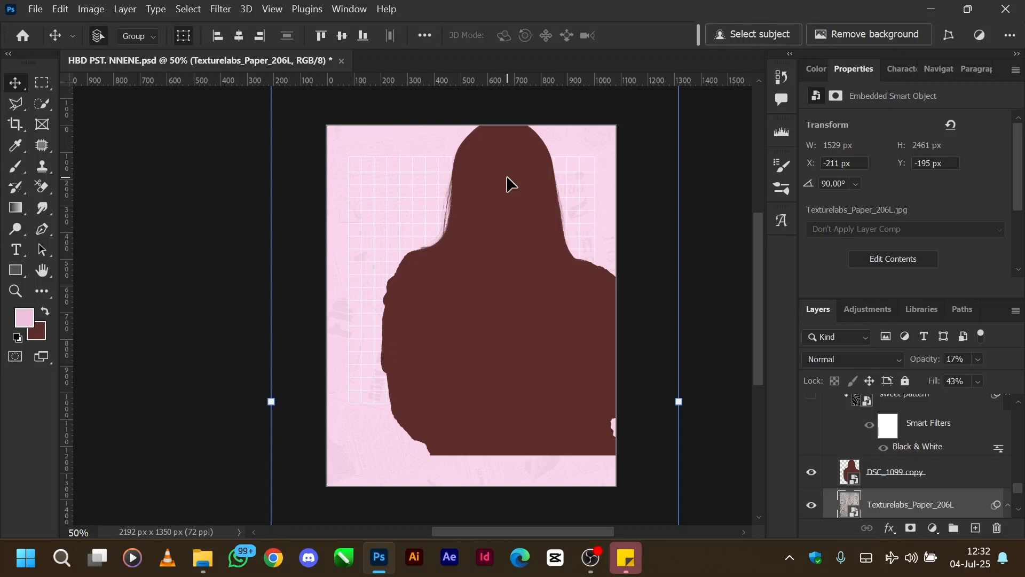
pyautogui.click(901, 481)
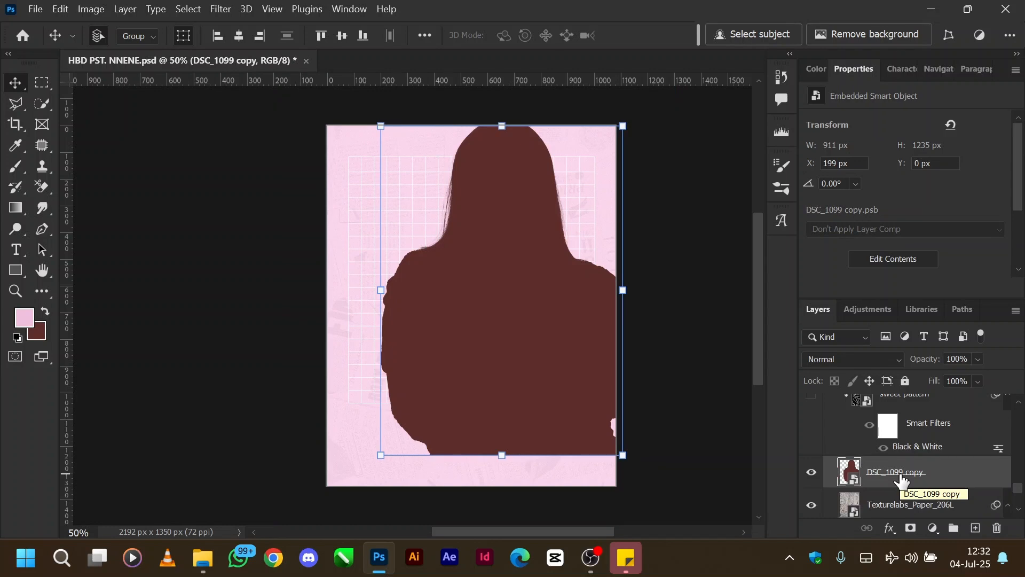
# Step: Open the contents of the DSC_1099 copy smart object and turn off its layer effects
pyautogui.scroll(1, 902, 481)
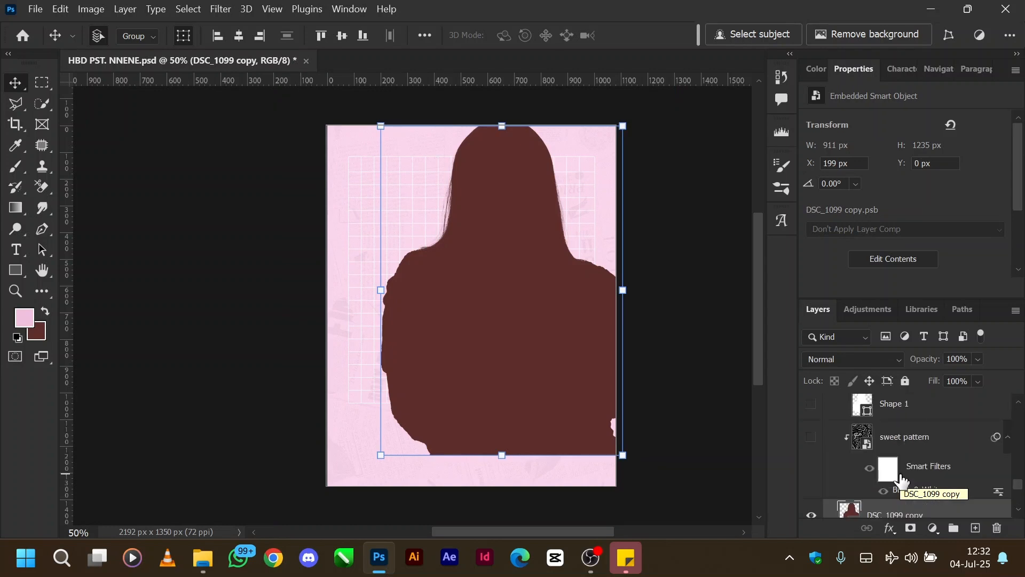
pyautogui.scroll(-2, 870, 467)
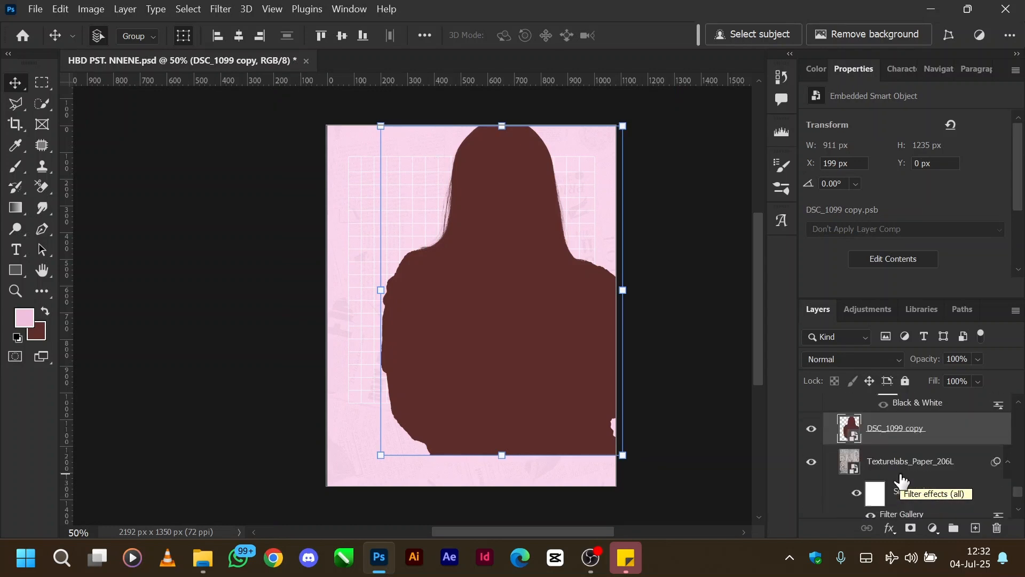
pyautogui.doubleClick(850, 432)
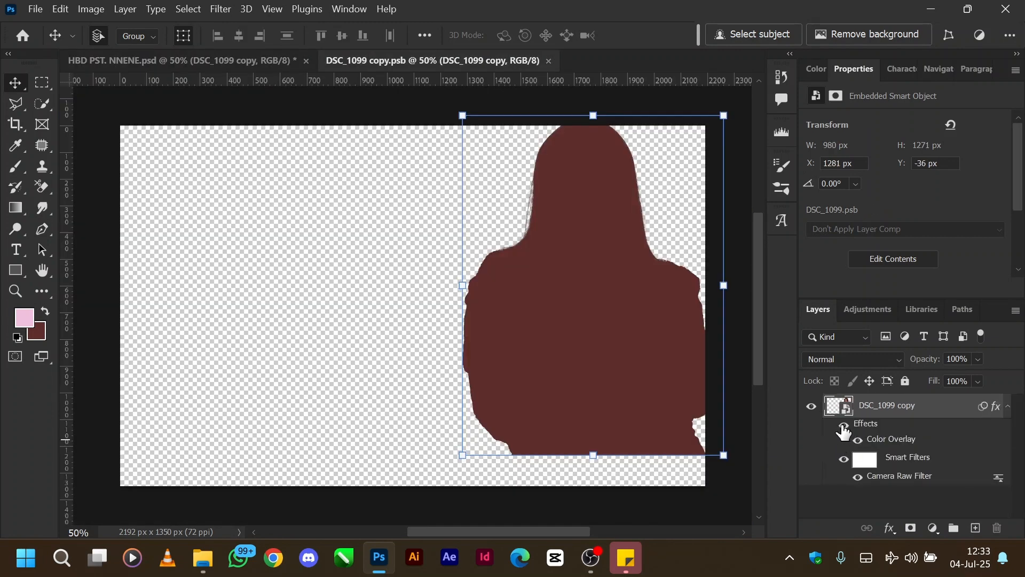
pyautogui.click(844, 424)
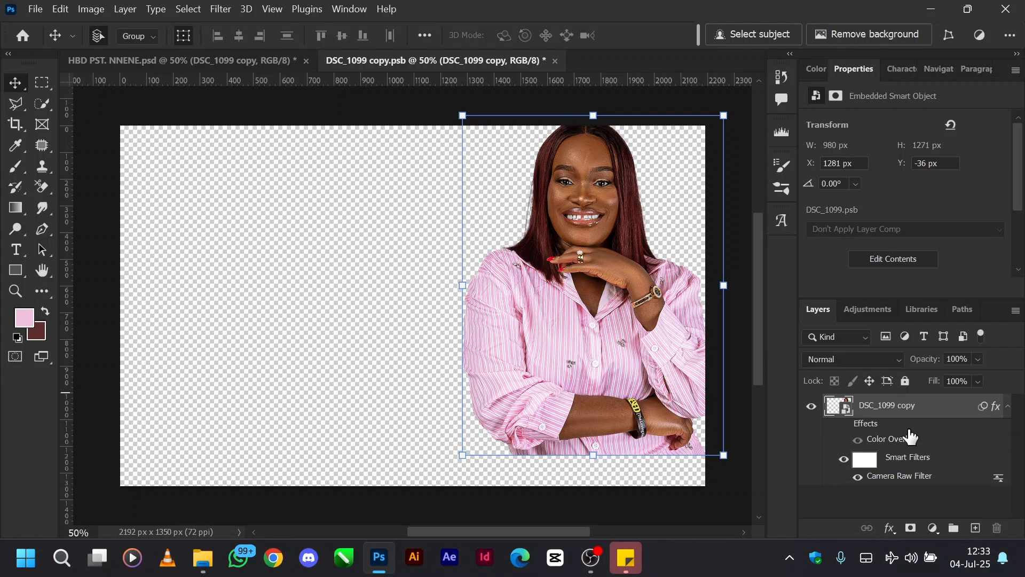
# Step: Compare the DSC_1099 copy portrait with and without its color overlay, leaving the layer effects turned on
pyautogui.click(844, 424)
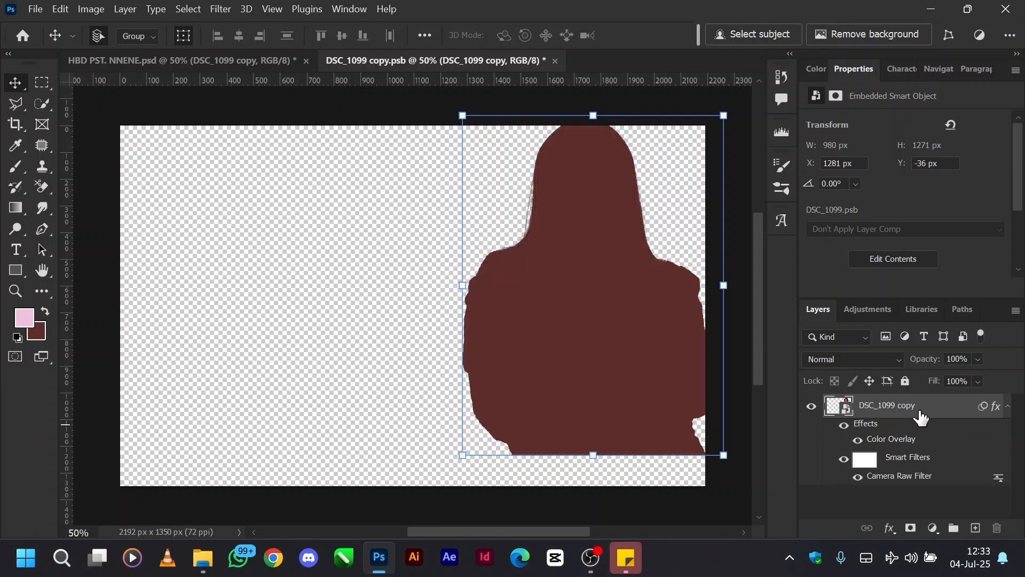
pyautogui.click(845, 425)
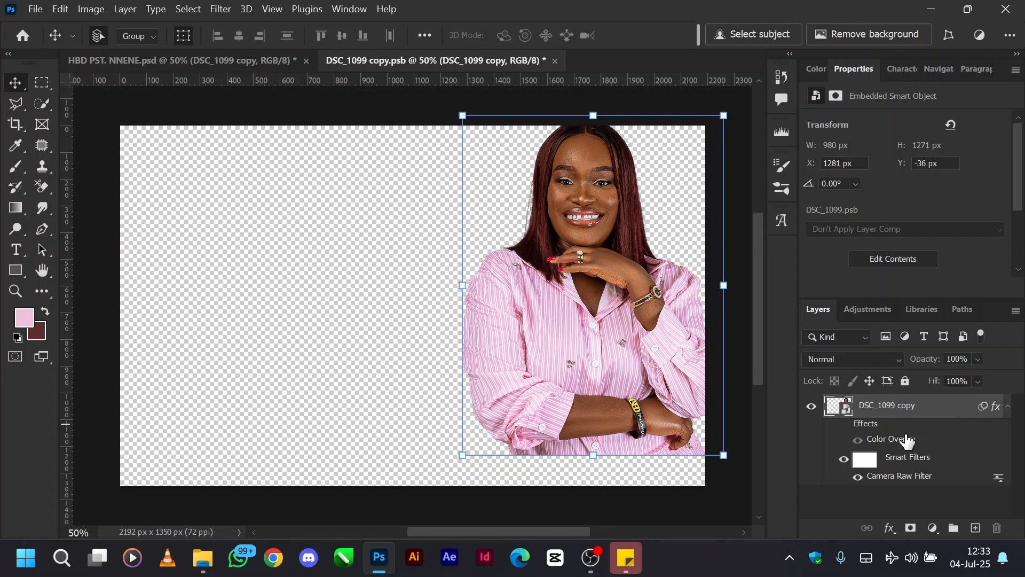
pyautogui.click(844, 425)
# Step: Duplicate the DSC_1099 copy layer inside the smart object, place the duplicate beneath it and hide the duplicate
pyautogui.moveTo(887, 416); pyautogui.dragTo(881, 492)
pyautogui.click(812, 441)
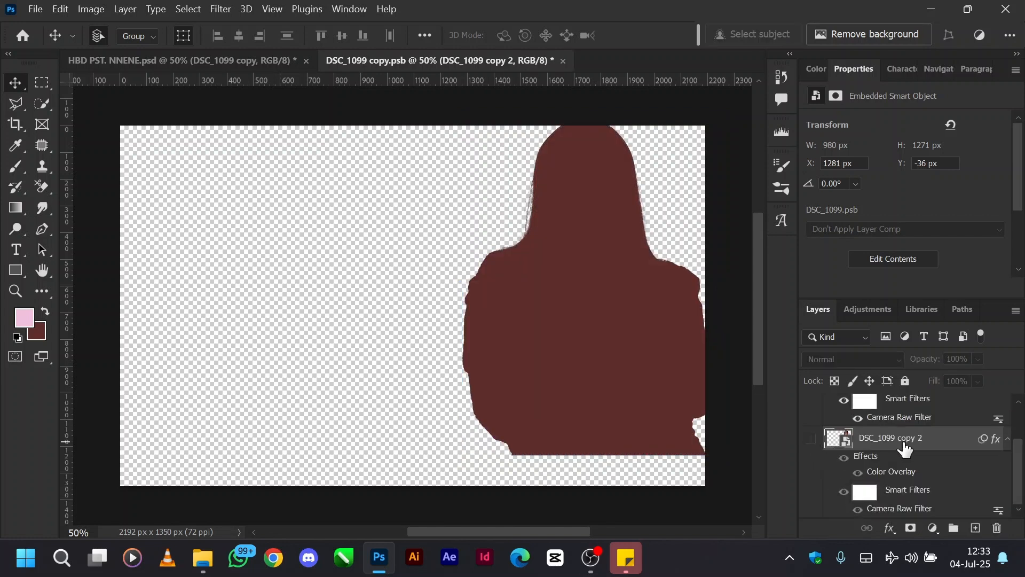
pyautogui.scroll(2, 904, 450)
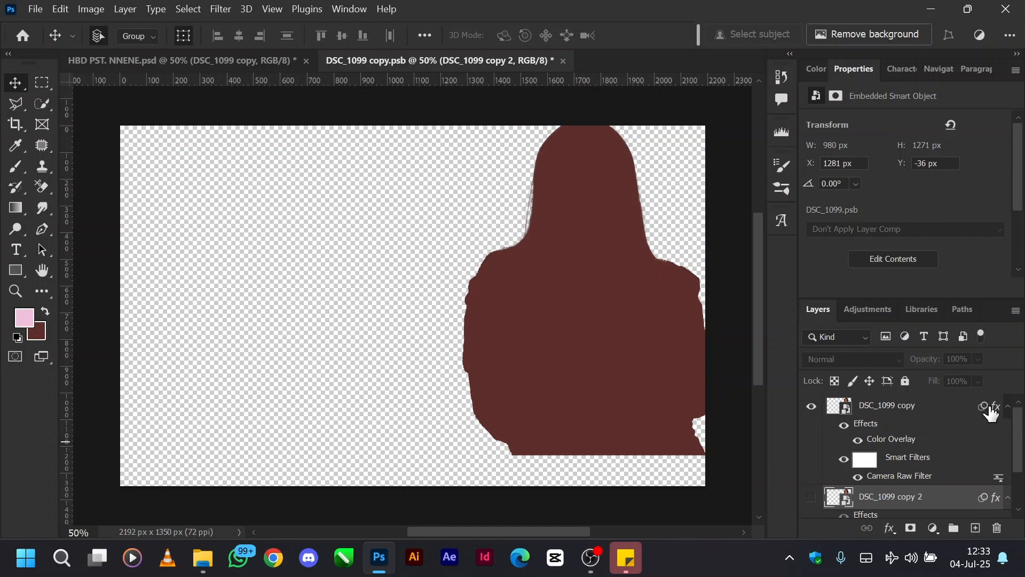
# Step: Strip the smart filters and layer effects from the DSC_1099 copy layer, keeping the layer itself
pyautogui.moveTo(992, 413); pyautogui.dragTo(996, 527)
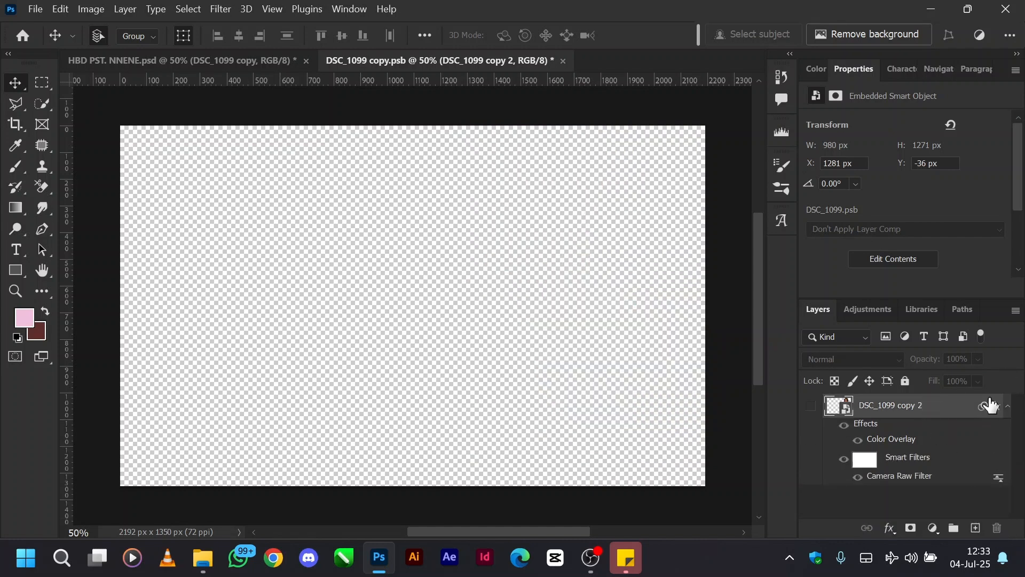
pyautogui.hotkey('ctrl', 'z')
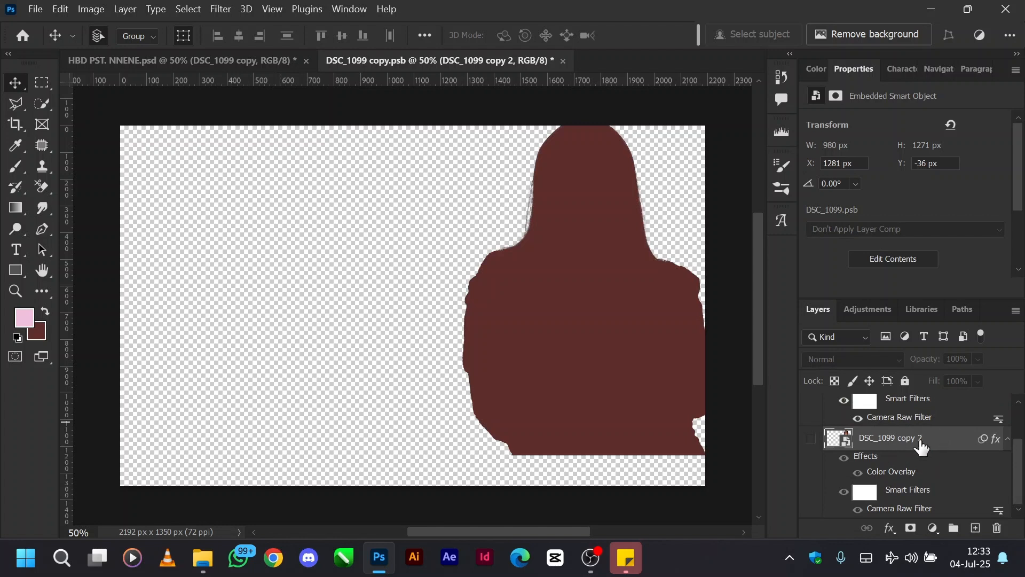
pyautogui.moveTo(985, 410); pyautogui.dragTo(997, 528)
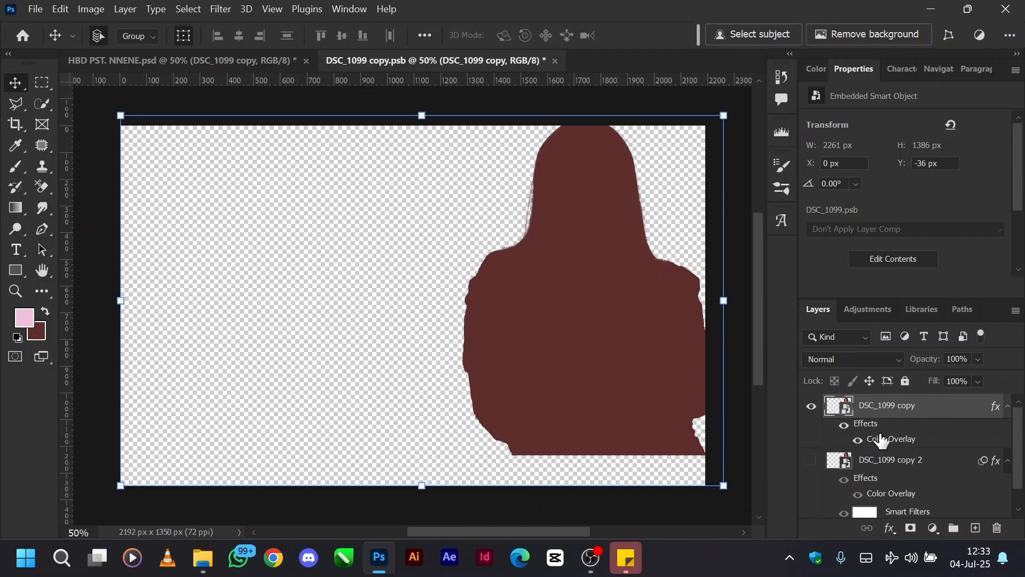
pyautogui.moveTo(998, 404); pyautogui.dragTo(996, 528)
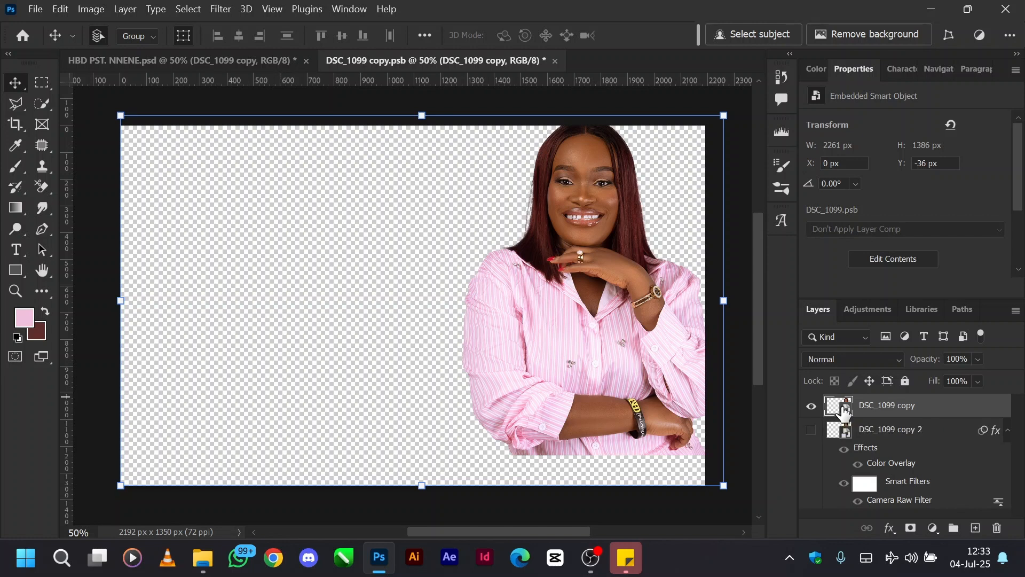
# Step: Add a Color Overlay in dark brown 5d2e2a to the DSC_1099 copy layer
pyautogui.rightClick(914, 410)
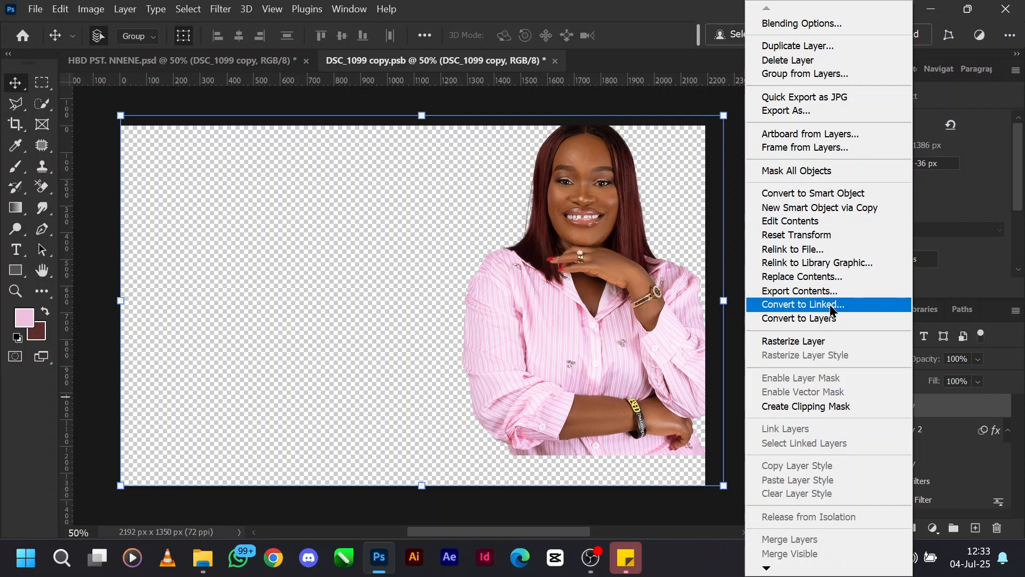
pyautogui.click(790, 27)
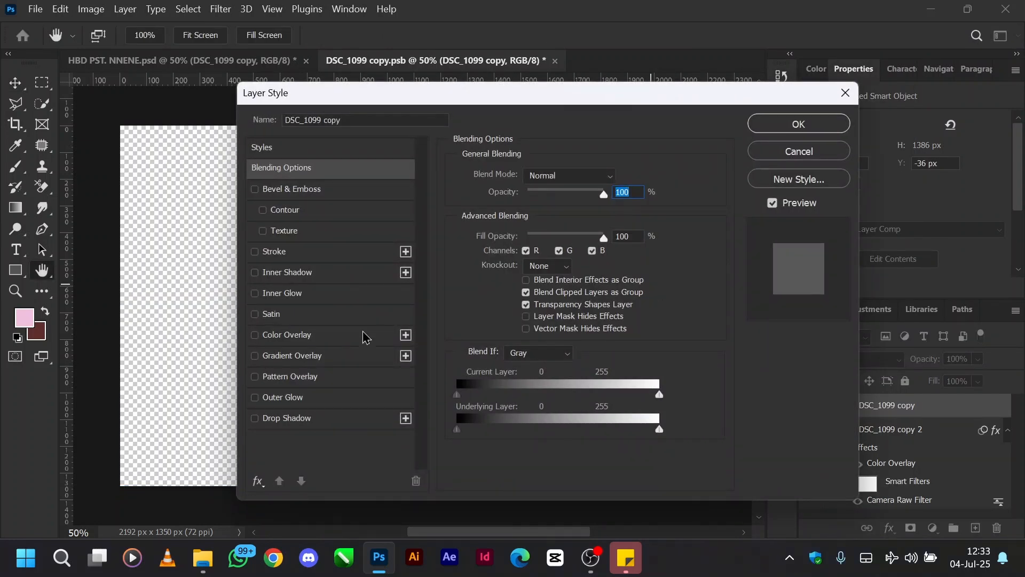
pyautogui.click(325, 339)
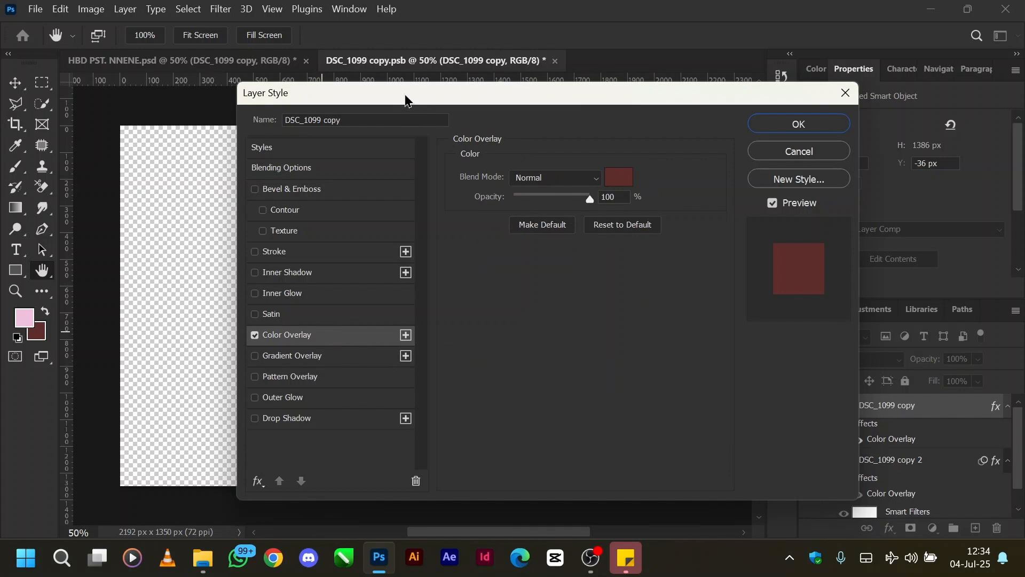
pyautogui.moveTo(407, 99); pyautogui.dragTo(716, 92)
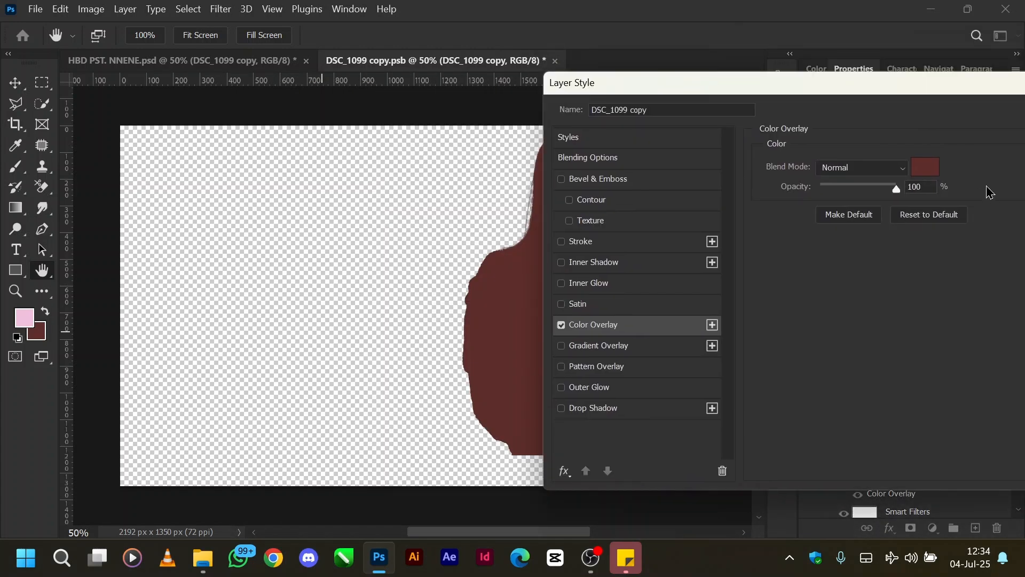
pyautogui.click(921, 167)
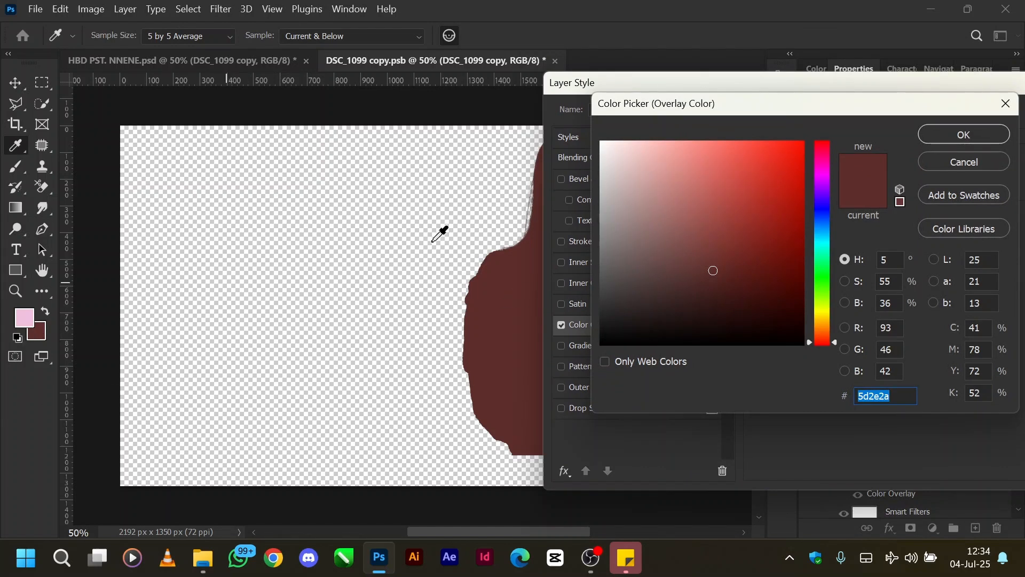
pyautogui.click(949, 141)
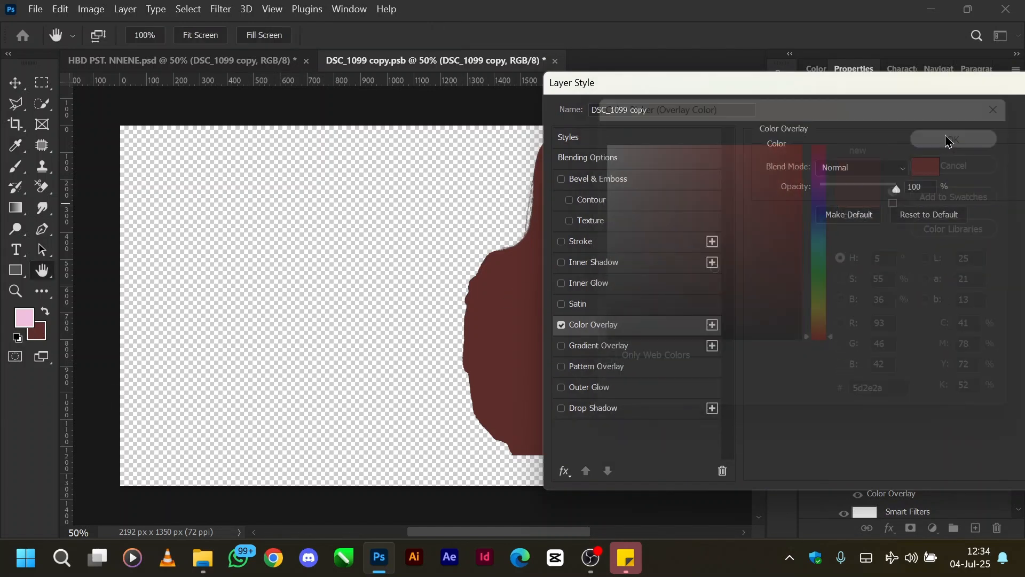
# Step: Try the Screen blend mode on the color overlay, return it to Normal and cancel the layer style changes
pyautogui.click(831, 169)
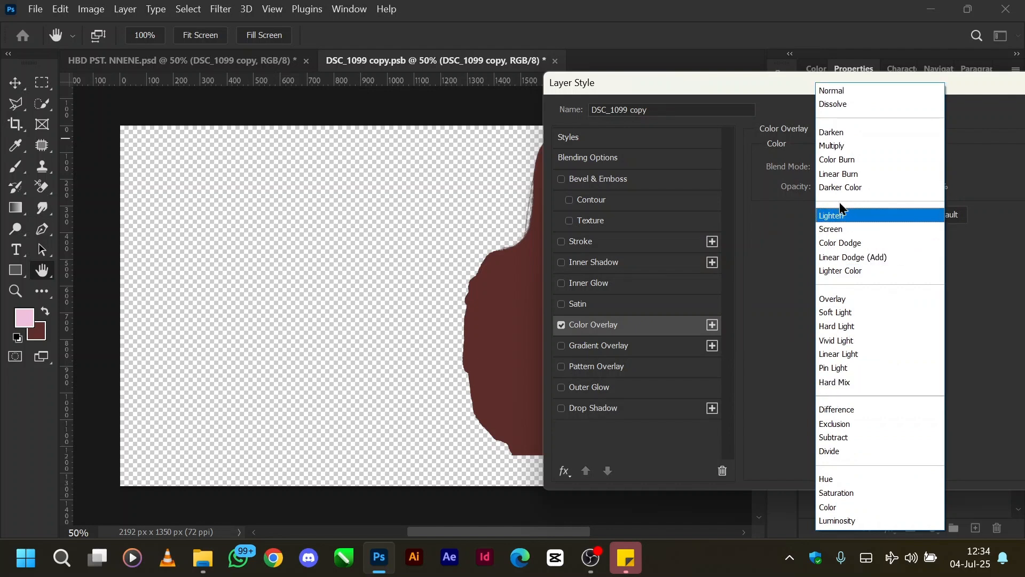
pyautogui.click(832, 229)
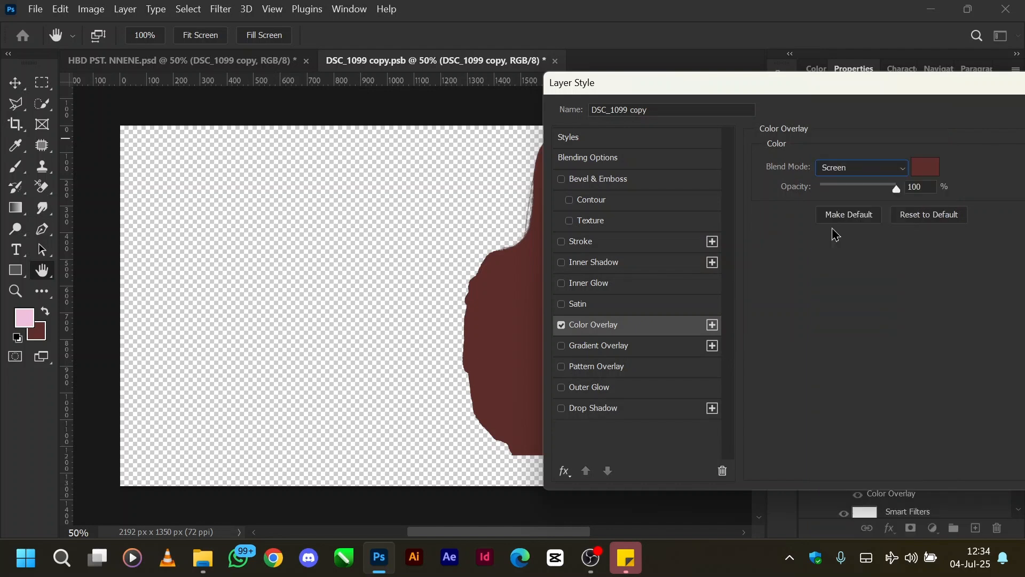
pyautogui.click(838, 168)
pyautogui.click(837, 93)
pyautogui.moveTo(806, 89); pyautogui.dragTo(415, 128)
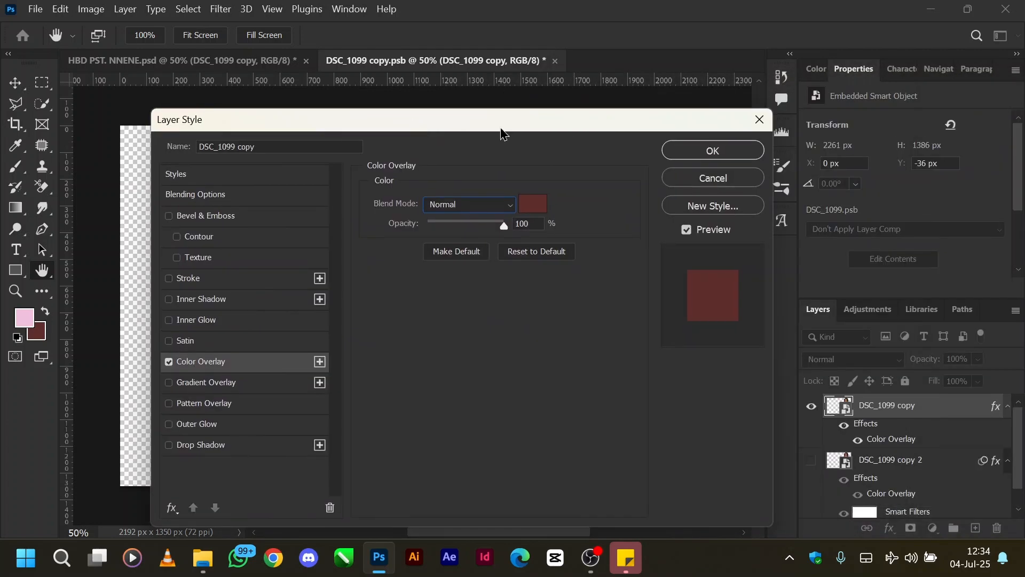
pyautogui.click(706, 181)
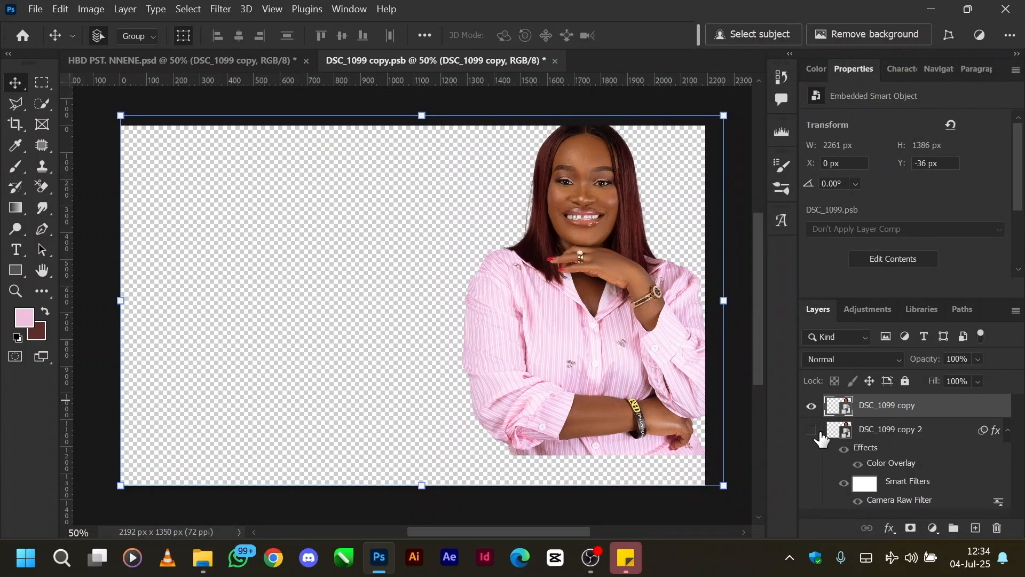
# Step: Show DSC_1099 copy 2 in place of DSC_1099 copy and compare it with and without its effects and smart filters
pyautogui.click(811, 430)
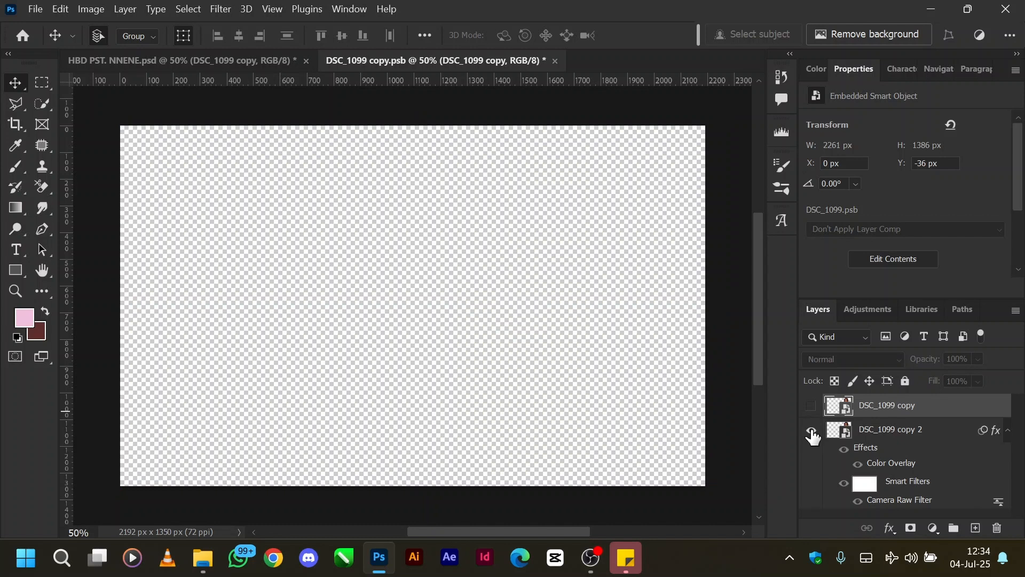
pyautogui.click(811, 432)
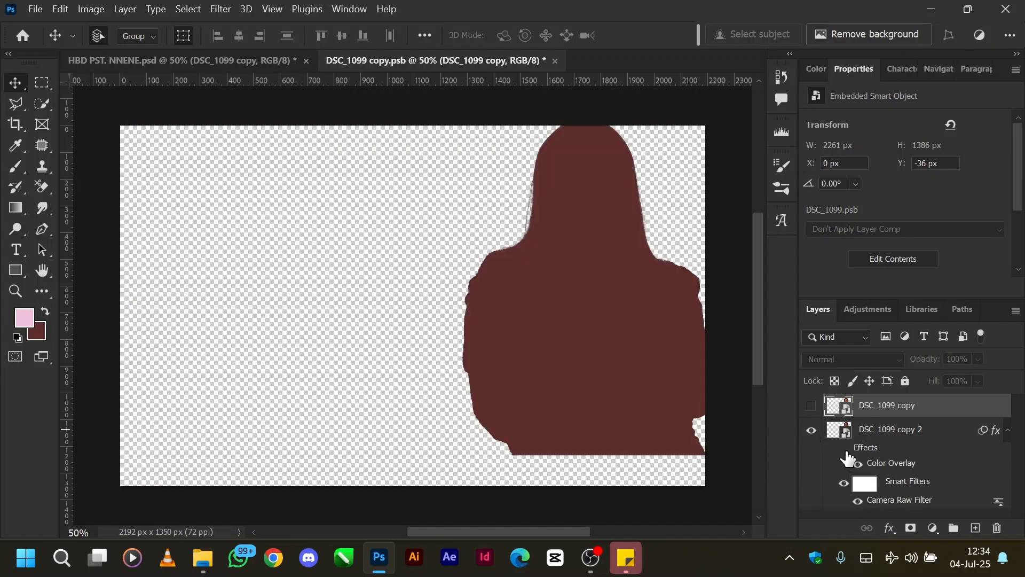
pyautogui.click(849, 460)
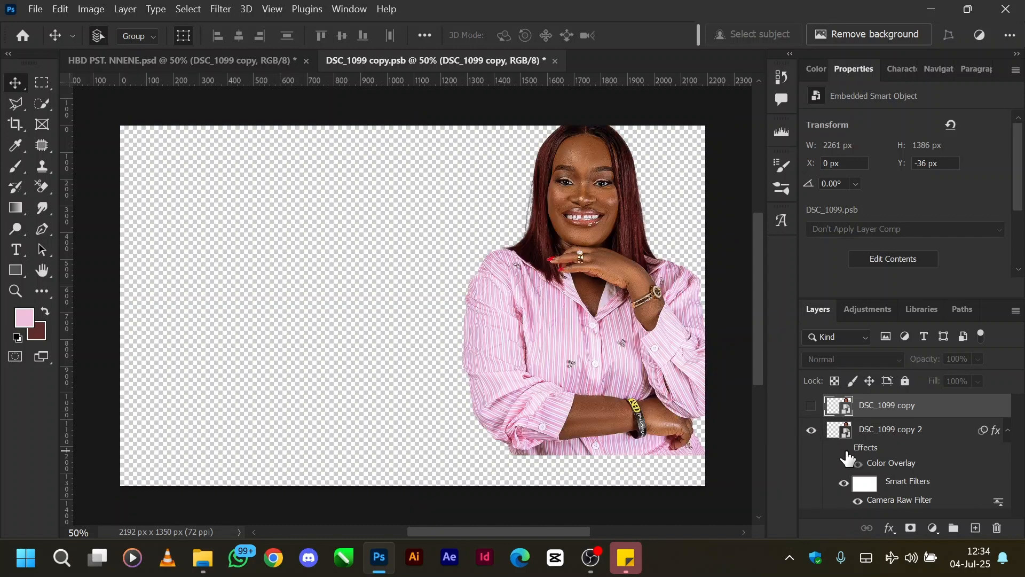
pyautogui.click(844, 484)
pyautogui.click(843, 483)
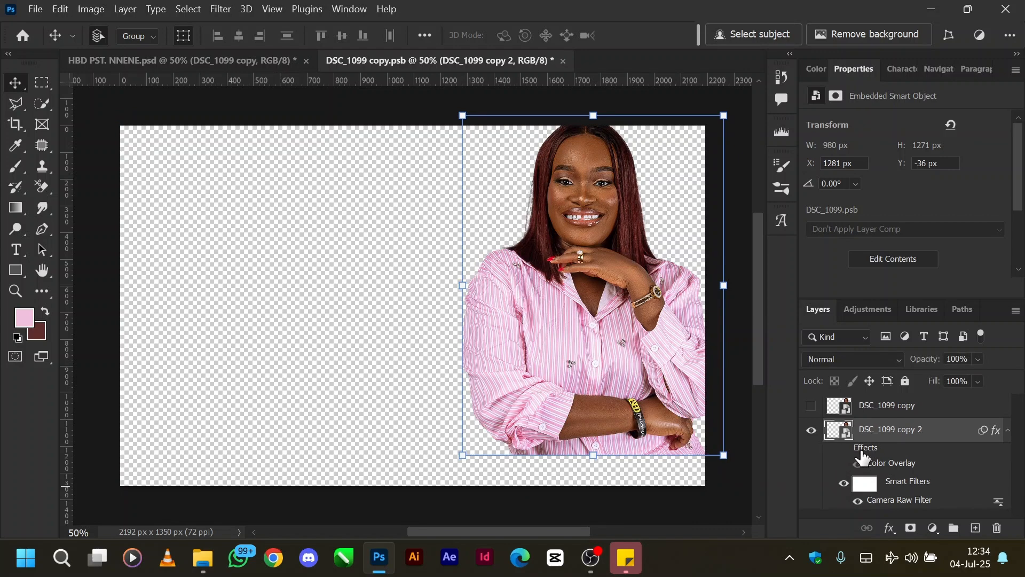
pyautogui.click(847, 460)
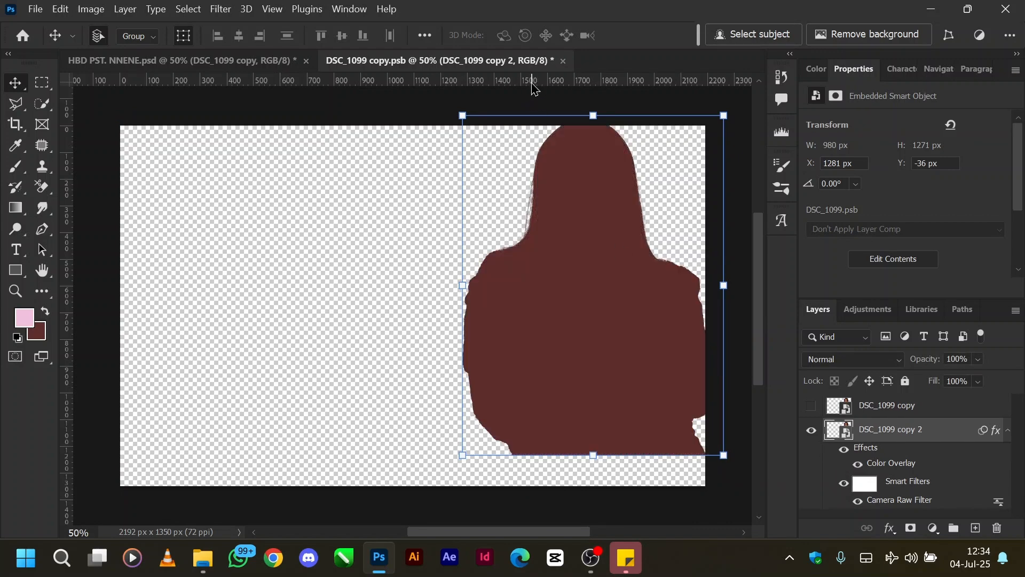
# Step: Close the smart object without saving its changes, and show and select the flyer's sweet pattern layer
pyautogui.hotkey('ctrl', 'w')
pyautogui.press('Tab')
pyautogui.press('Return')
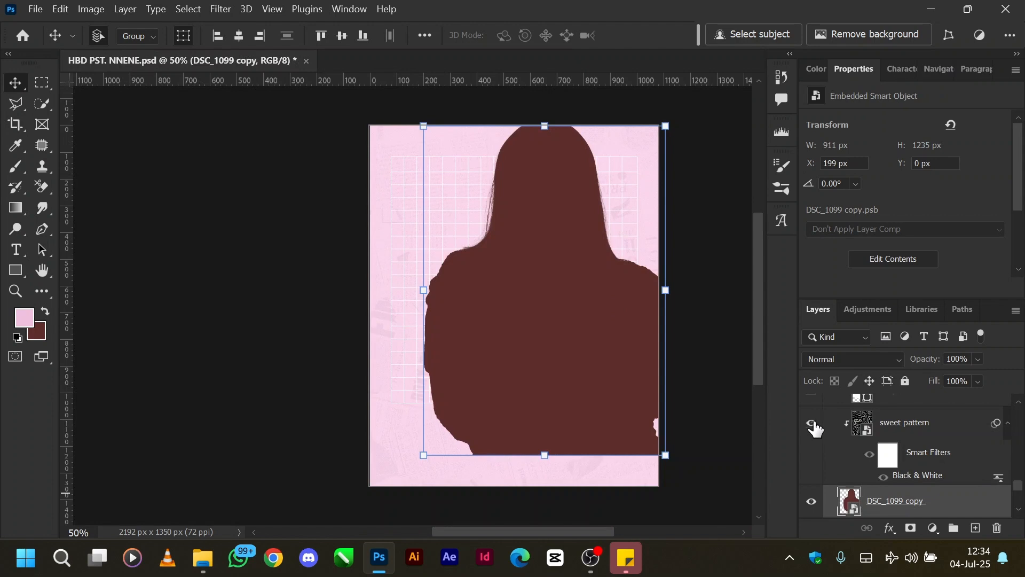
pyautogui.click(811, 422)
pyautogui.click(916, 427)
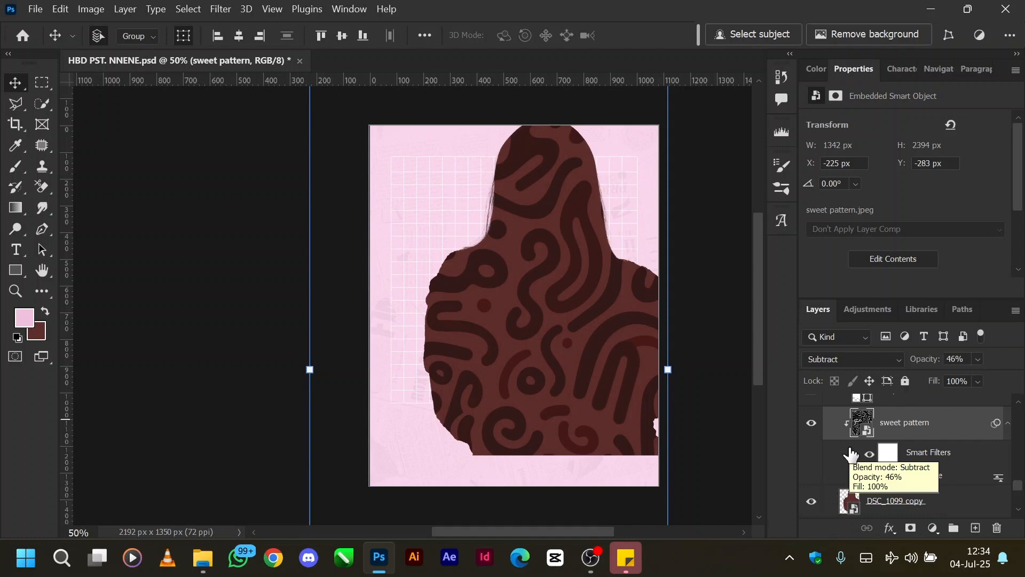
# Step: Launch the Keyviz app from the Windows Start menu
pyautogui.press('super')
pyautogui.write('e')
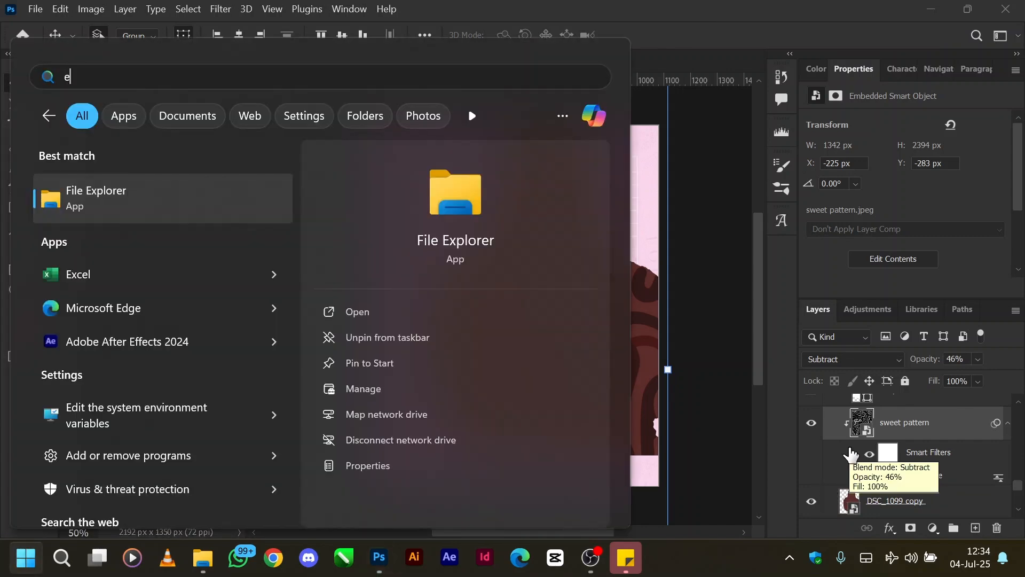
pyautogui.press('BackSpace')
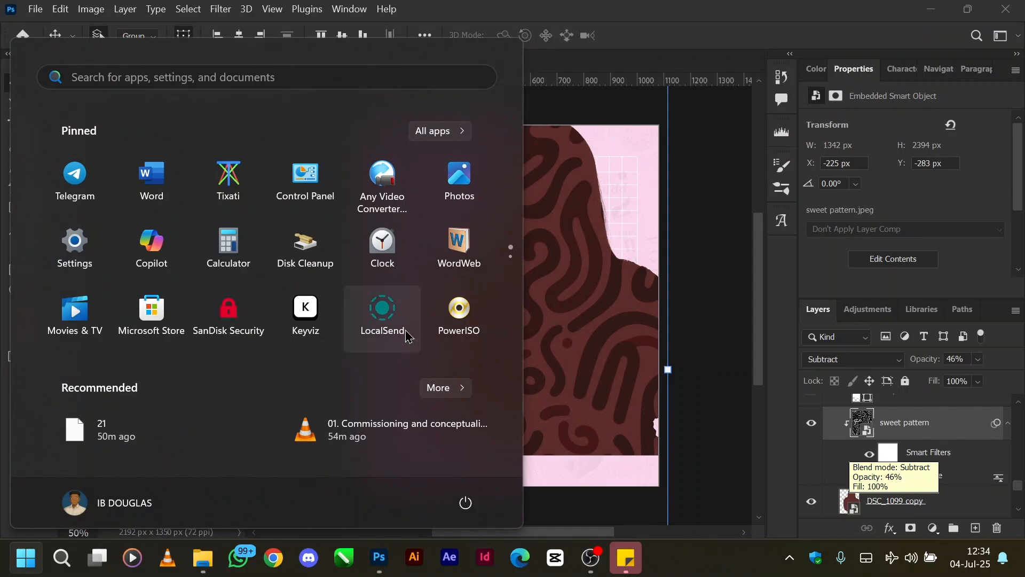
pyautogui.click(307, 322)
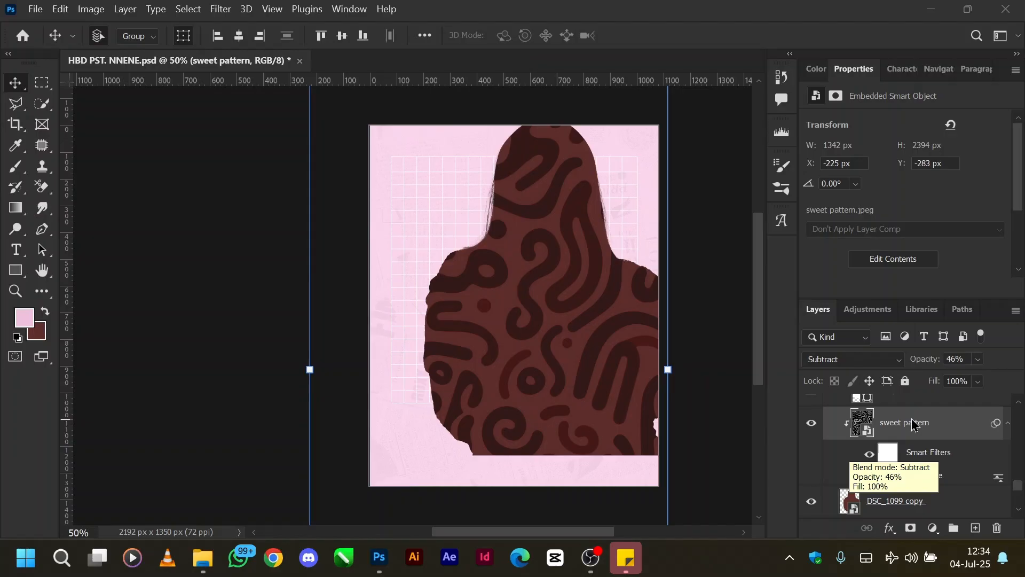
# Step: Release the sweet pattern layer's clipping mask and clip it to the DSC_1099 copy silhouette again
pyautogui.keyDown('alt'); pyautogui.click(840, 487); pyautogui.keyUp('alt')
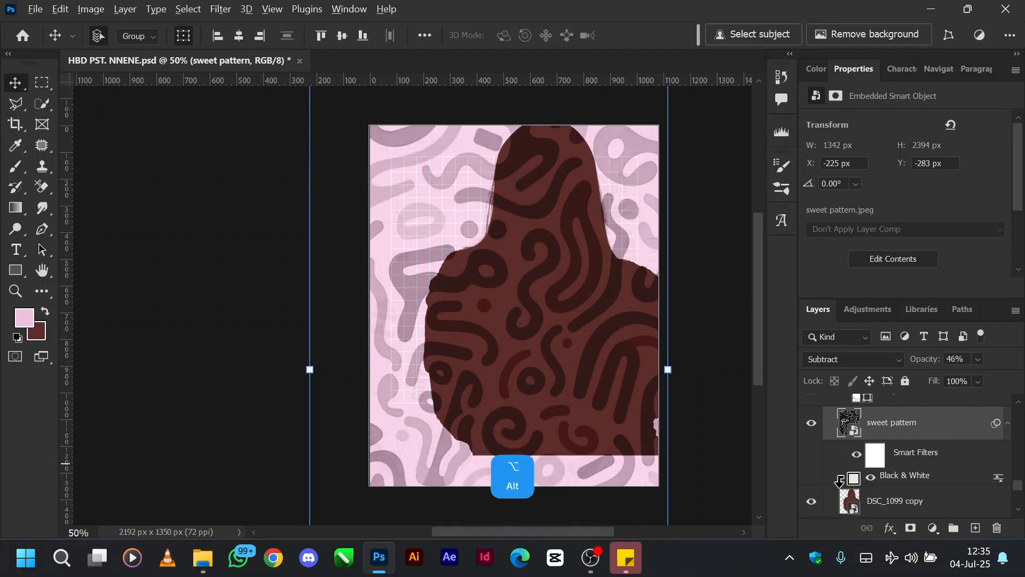
pyautogui.keyDown('alt'); pyautogui.click(841, 481); pyautogui.keyUp('alt')
pyautogui.keyDown('alt'); pyautogui.click(840, 480); pyautogui.keyUp('alt')
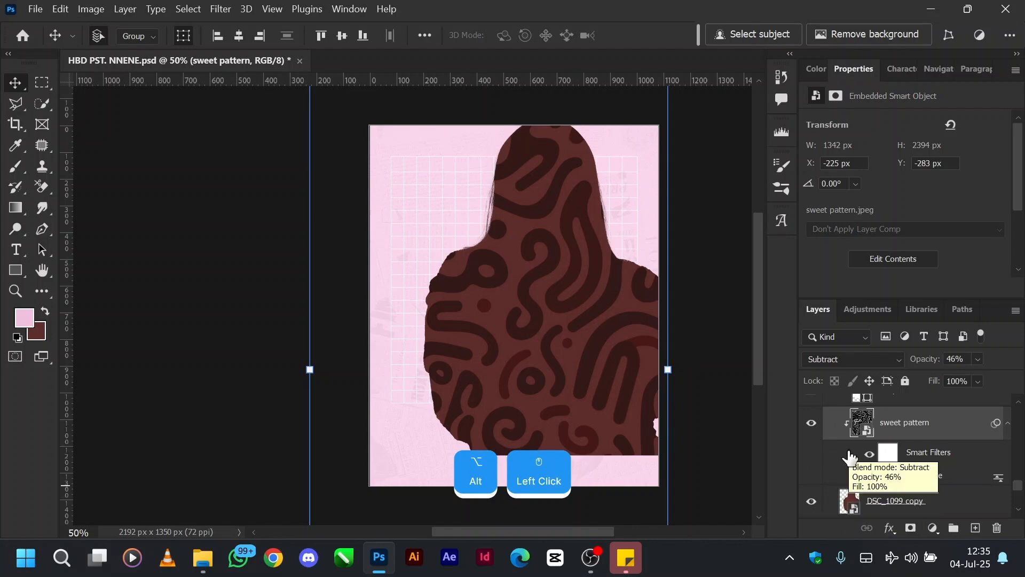
# Step: Show the white Shape 1 layer in Group 2, select it to view its outline and hide it again
pyautogui.scroll(3, 844, 489)
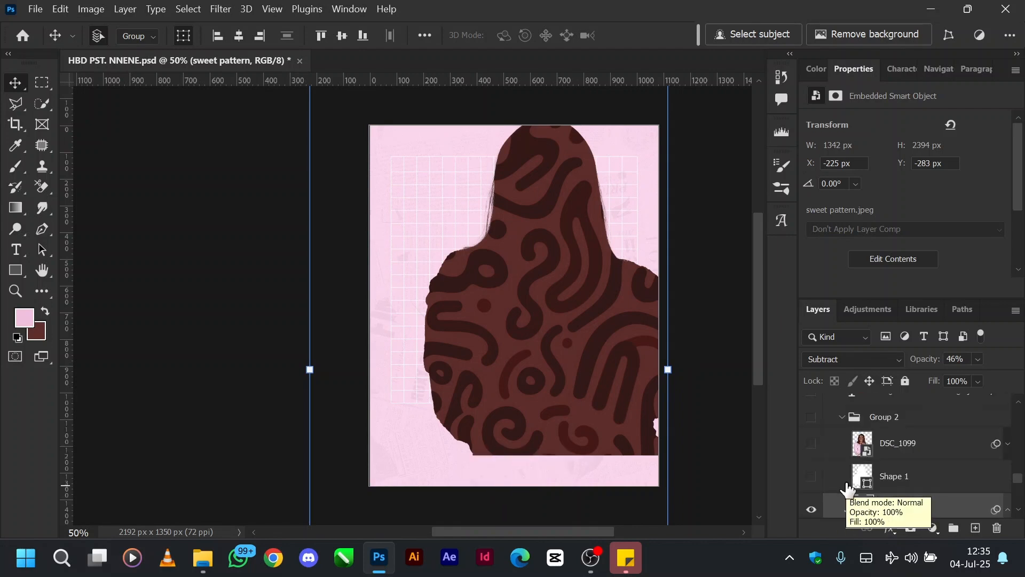
pyautogui.click(811, 476)
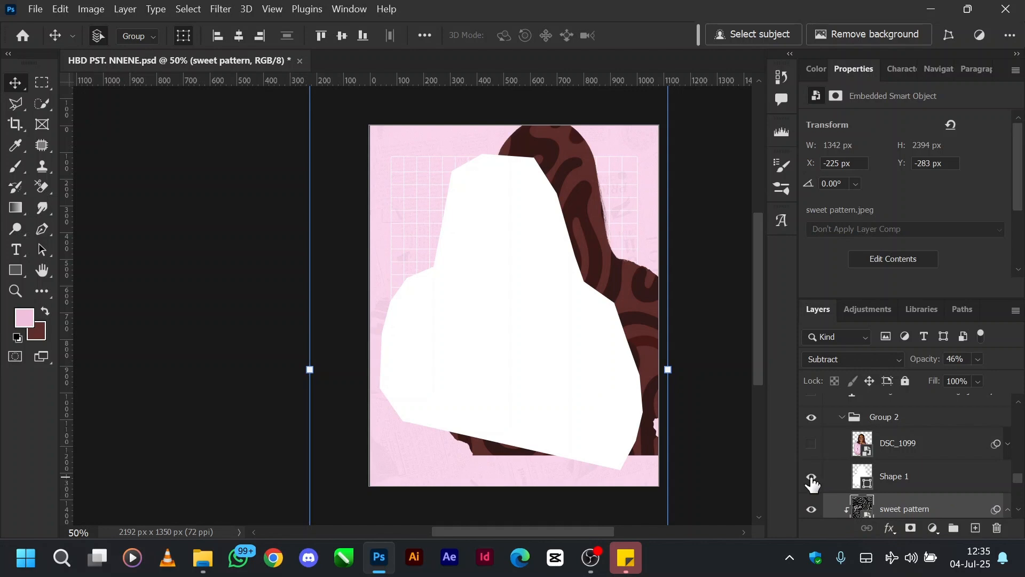
pyautogui.click(911, 490)
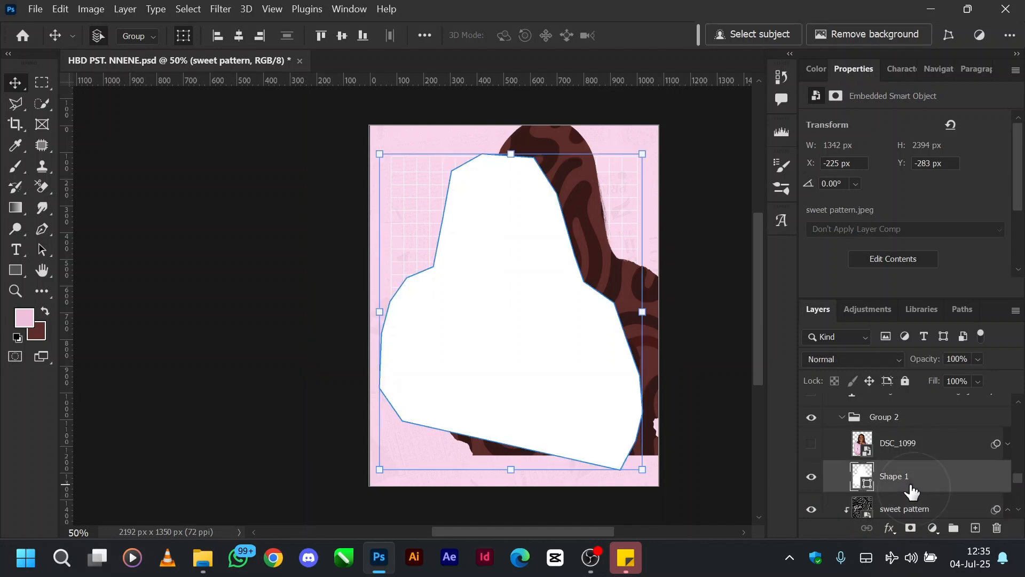
pyautogui.click(812, 475)
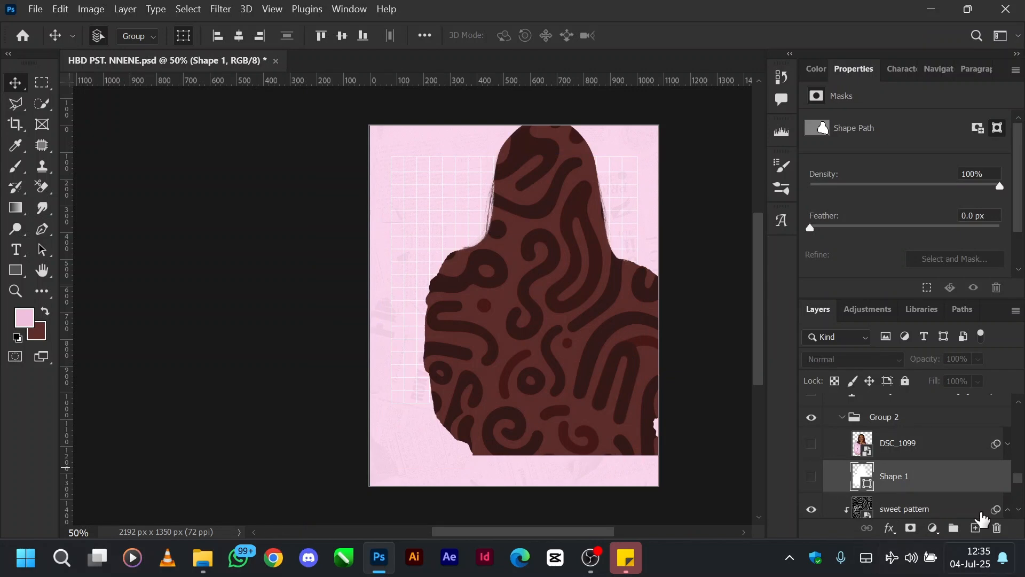
# Step: Show and select the DSC_1099 photo layer, and briefly reveal the white Shape 1 outline behind it before hiding it again
pyautogui.click(811, 448)
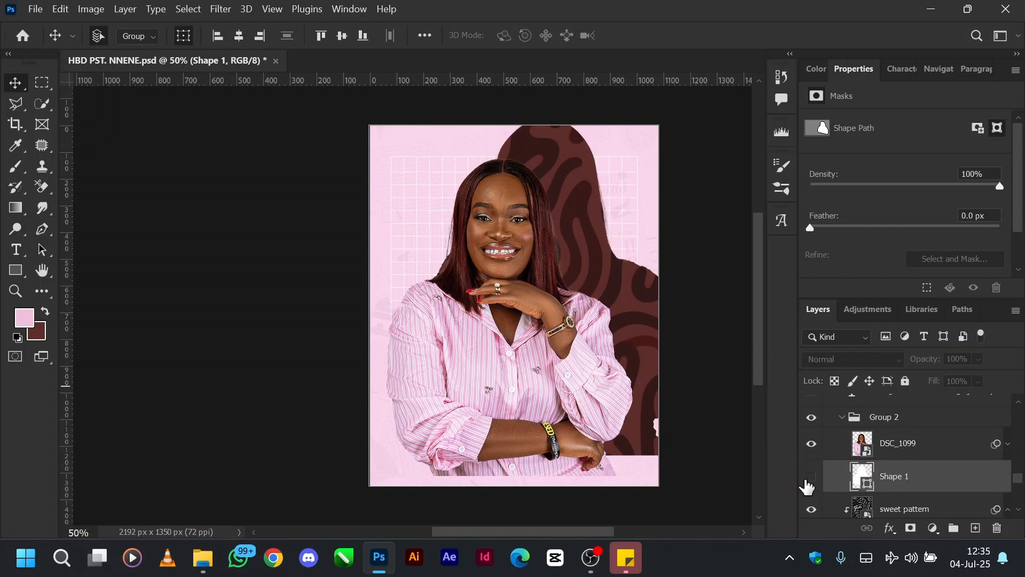
pyautogui.click(892, 448)
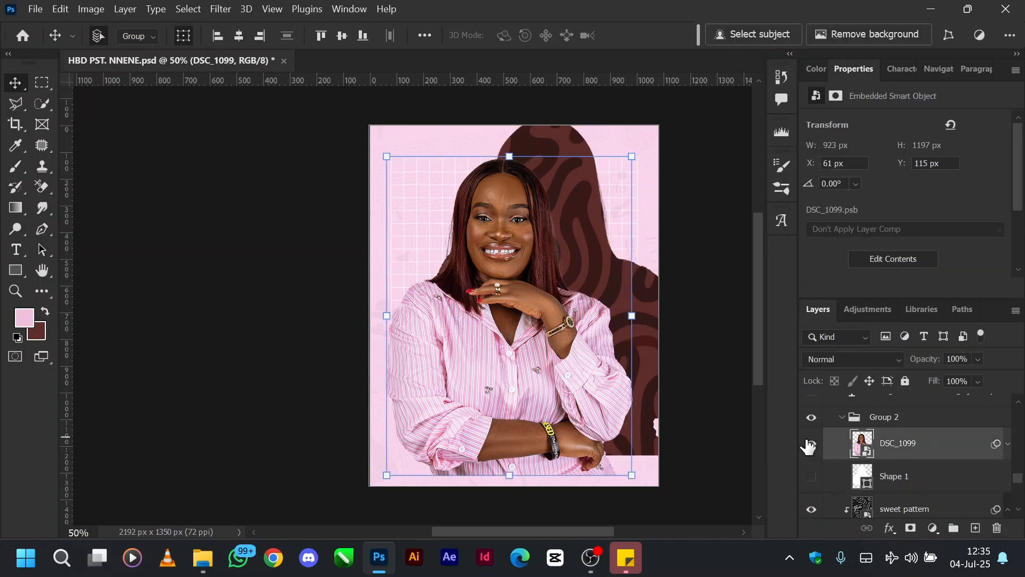
pyautogui.click(811, 477)
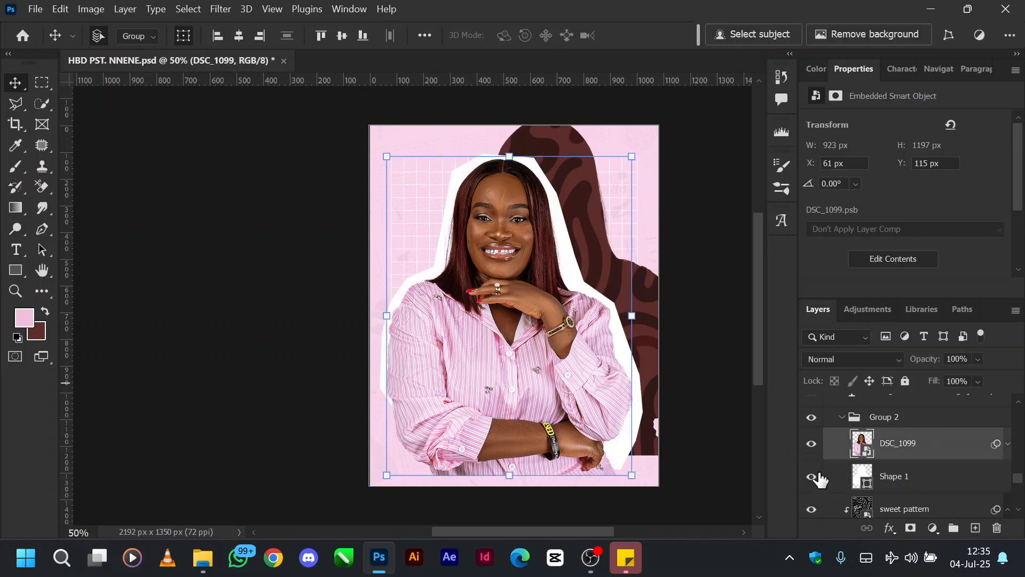
pyautogui.click(811, 477)
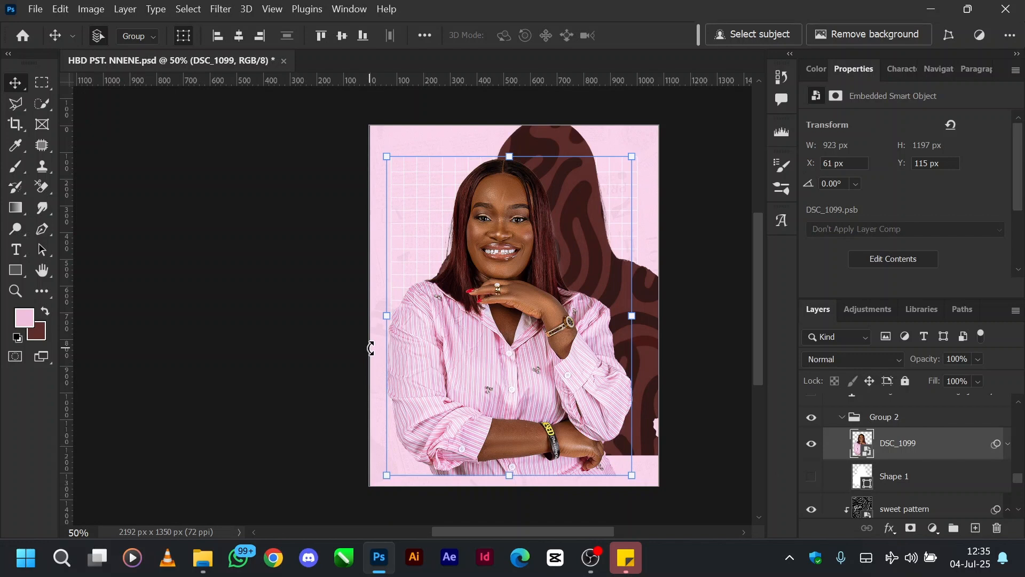
# Step: Set the Pen tool's shape fill to white (ffffff)
pyautogui.press('p')
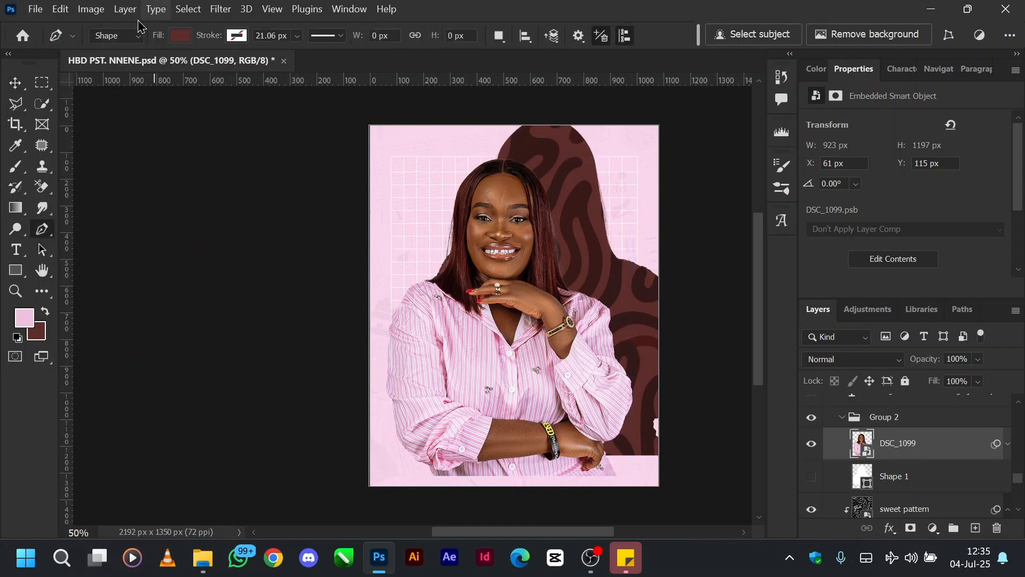
pyautogui.click(182, 36)
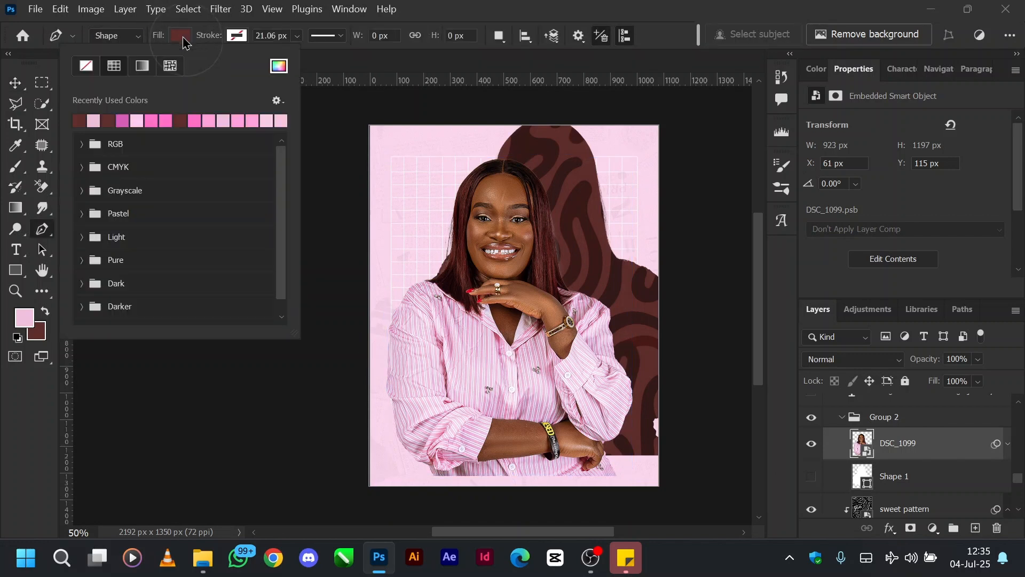
pyautogui.click(277, 66)
pyautogui.moveTo(668, 196); pyautogui.dragTo(480, 84)
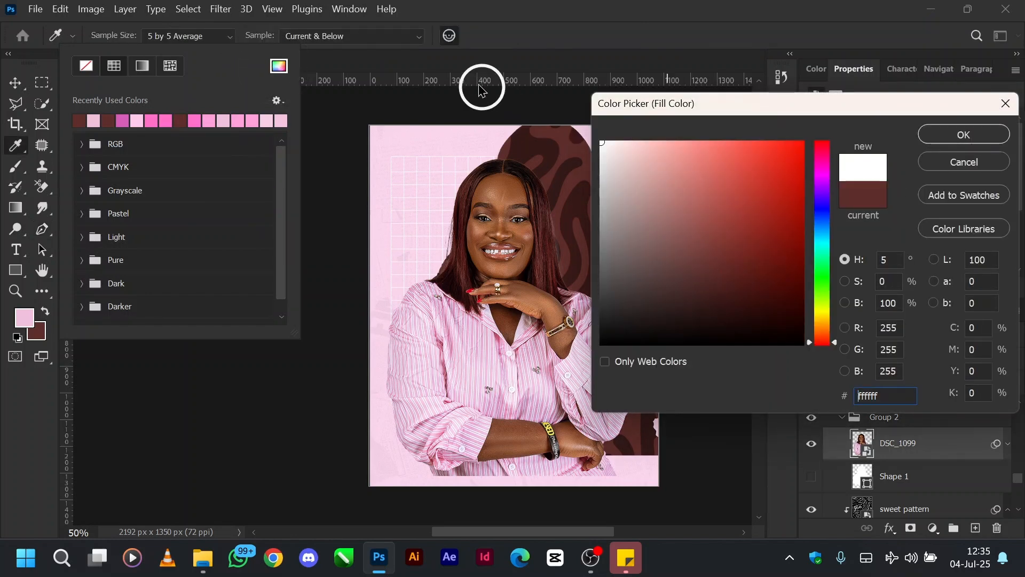
pyautogui.click(964, 135)
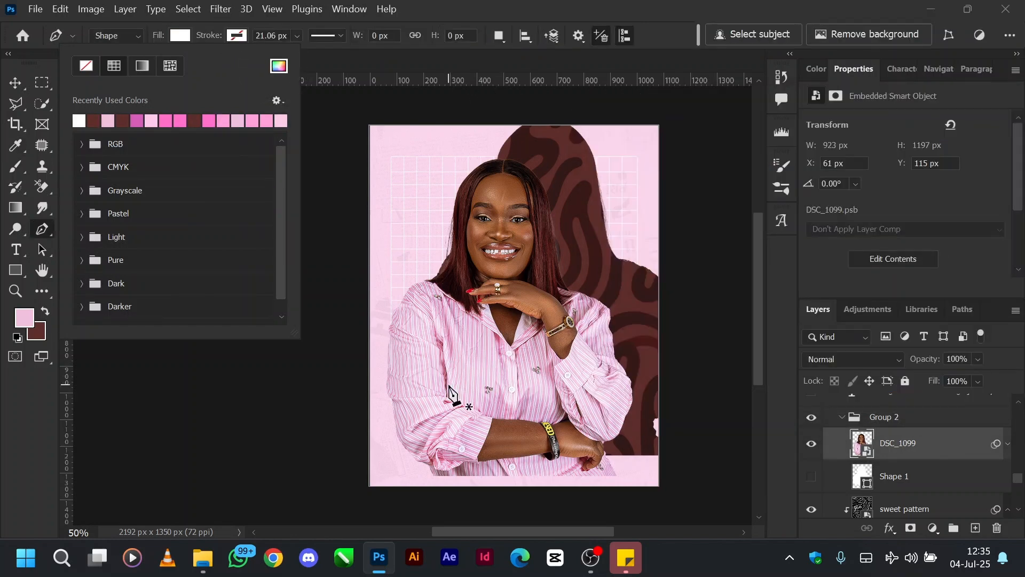
pyautogui.click(468, 7)
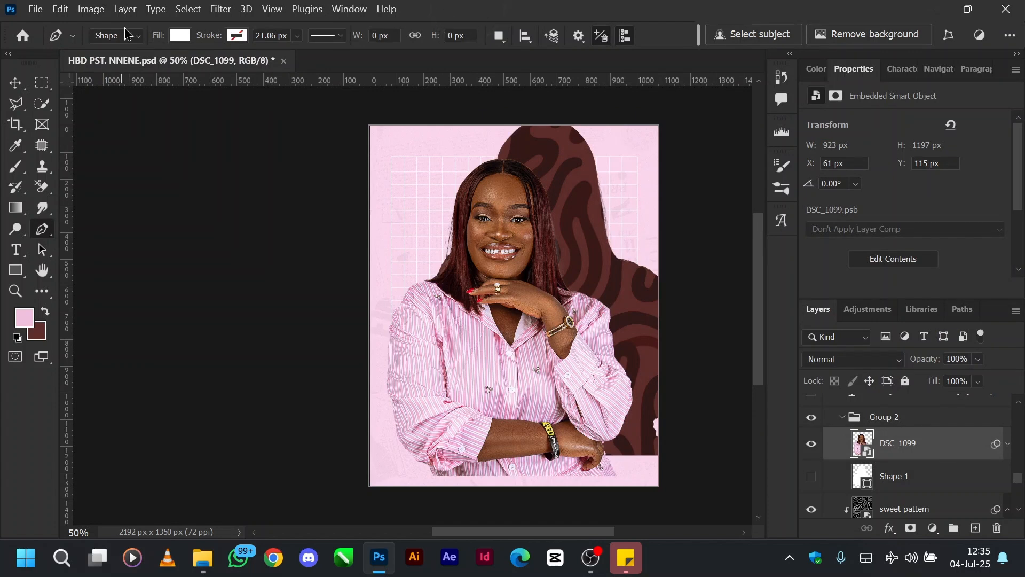
# Step: Trace a closed white shape, about 972 by 1291 px, loosely around the woman and past the flyer's lower edge with the Pen tool
pyautogui.click(377, 362)
pyautogui.click(397, 277)
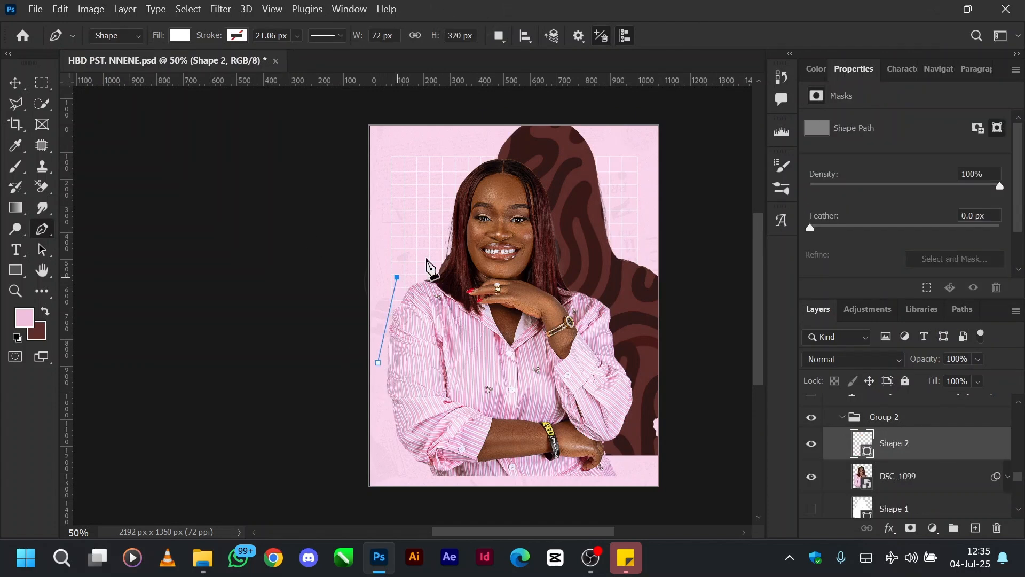
pyautogui.click(432, 253)
pyautogui.click(440, 191)
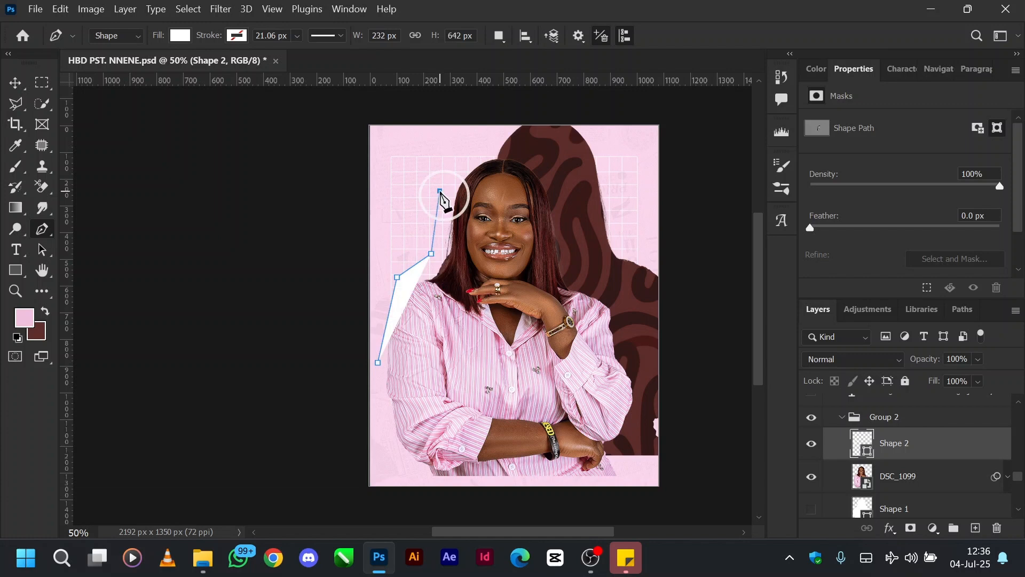
pyautogui.click(467, 159)
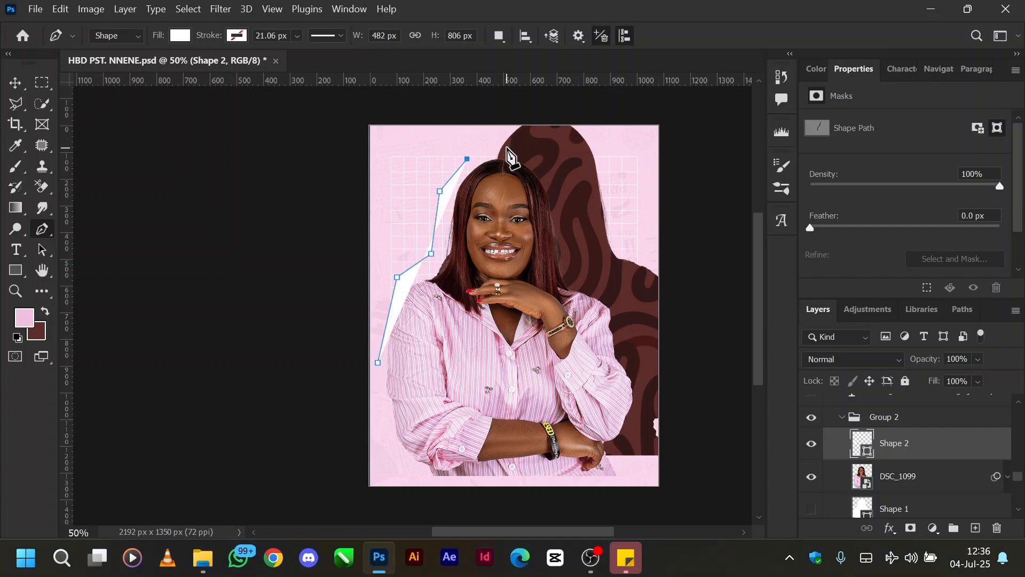
pyautogui.moveTo(506, 147); pyautogui.dragTo(523, 153)
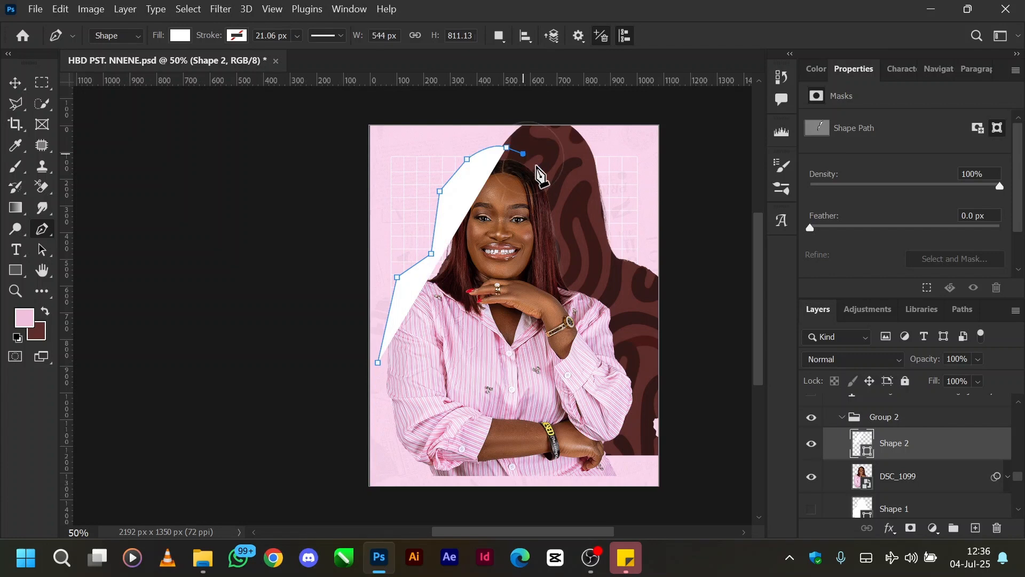
pyautogui.click(552, 184)
pyautogui.moveTo(568, 241); pyautogui.dragTo(623, 297)
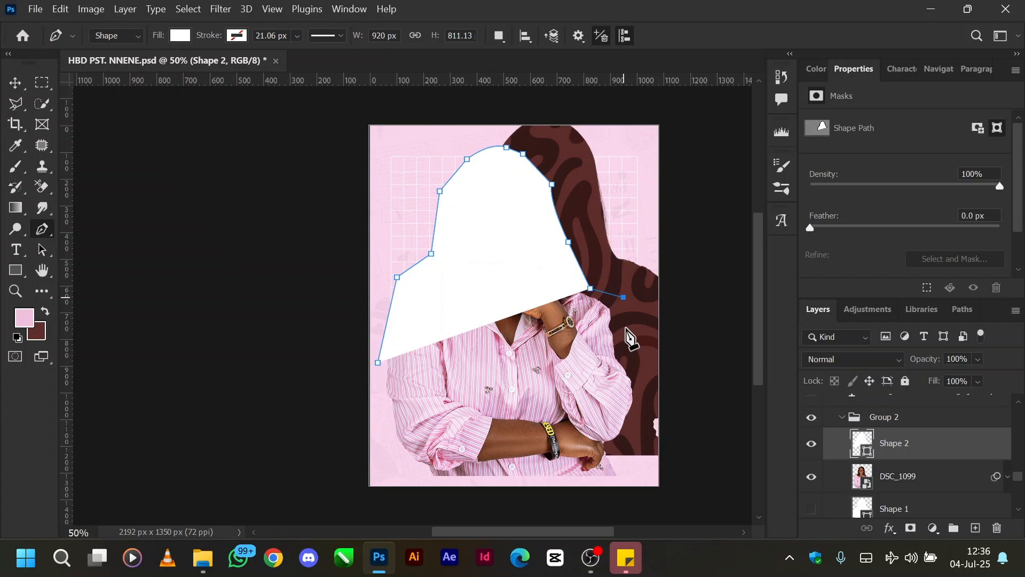
pyautogui.click(626, 340)
pyautogui.click(636, 375)
pyautogui.click(637, 421)
pyautogui.click(623, 456)
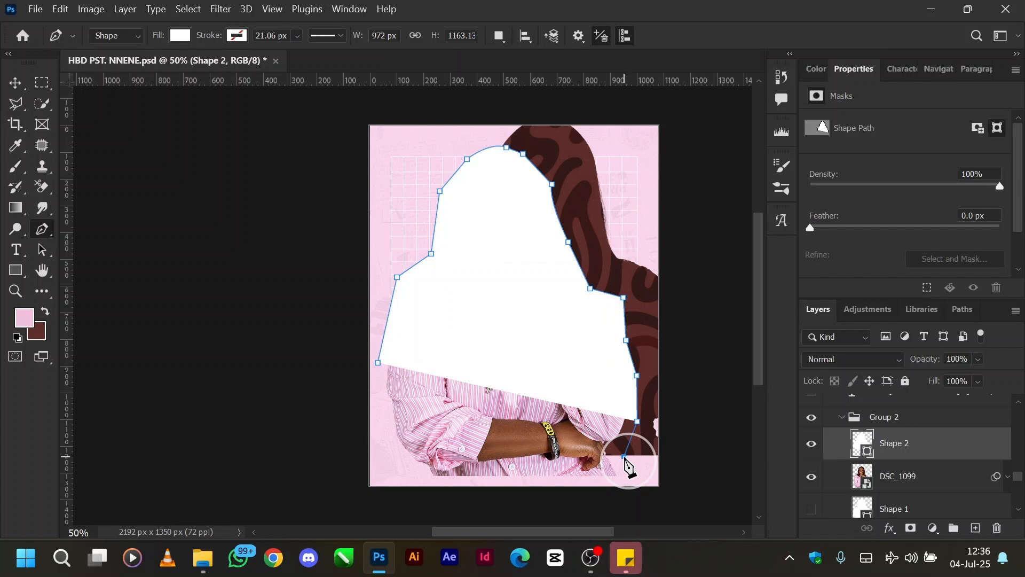
pyautogui.click(624, 491)
pyautogui.click(416, 489)
pyautogui.click(400, 458)
pyautogui.click(379, 398)
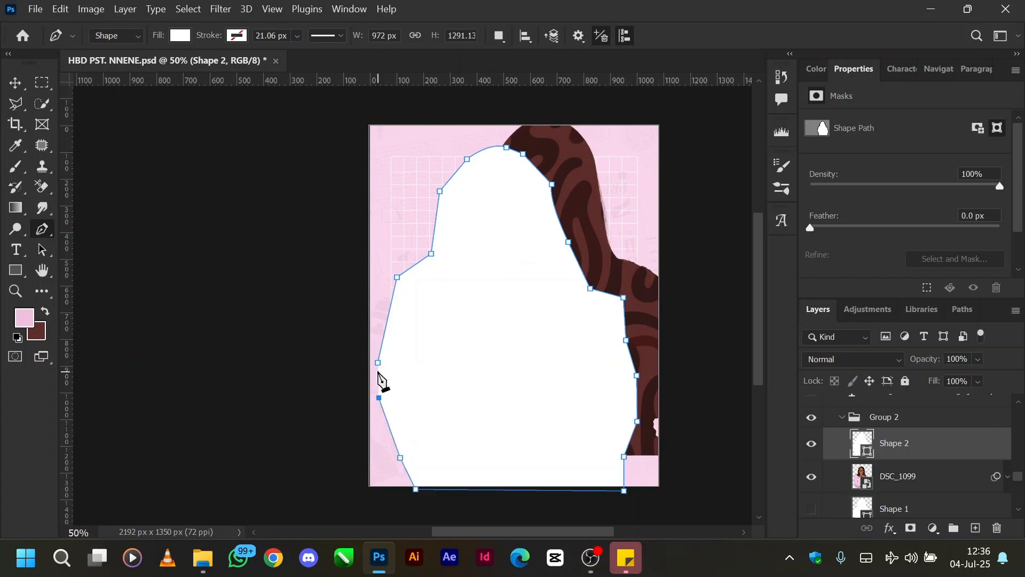
pyautogui.click(378, 363)
# Step: Send the newly traced white shape behind the DSC_1099 photo layer
pyautogui.press('v')
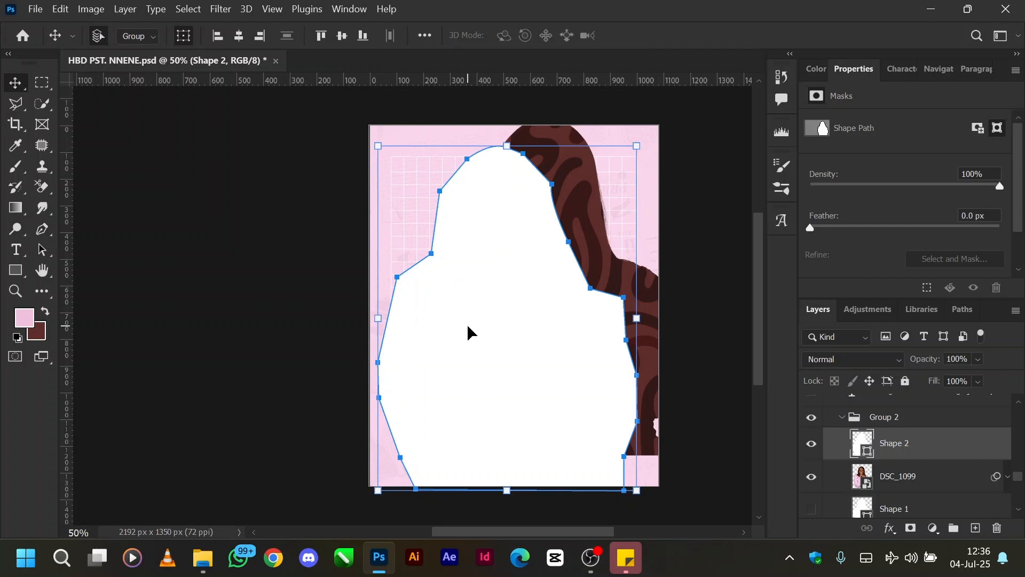
pyautogui.hotkey('ctrl', '[')
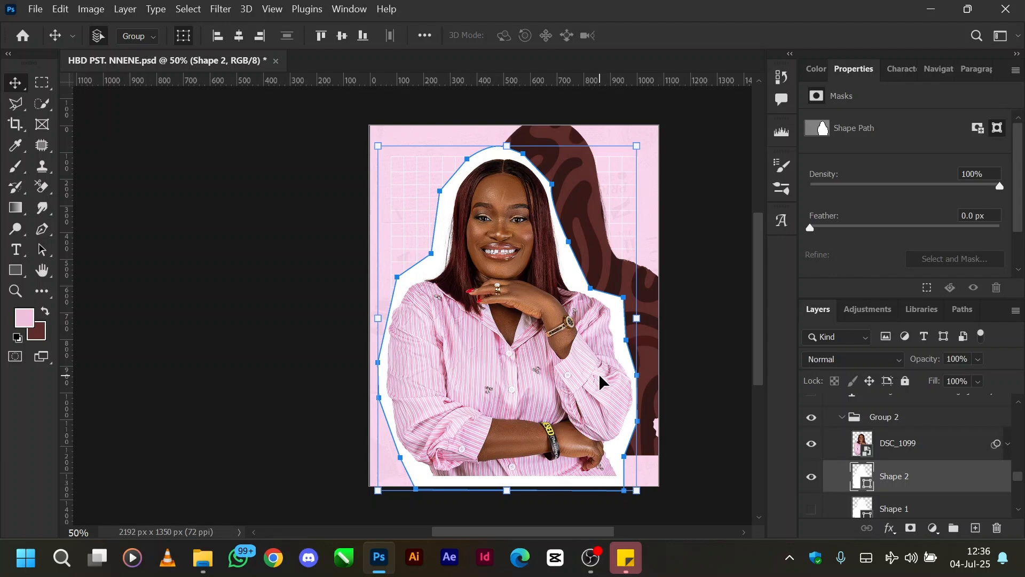
pyautogui.click(598, 373)
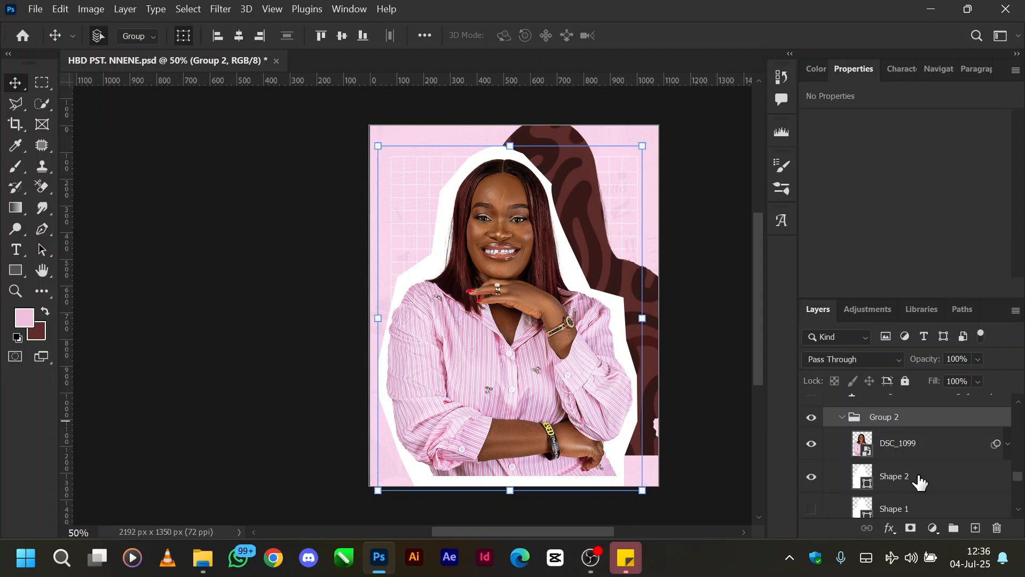
# Step: Delete the newly traced shape layer and show the original Shape 1 layer in Group 2
pyautogui.click(920, 482)
pyautogui.press('Delete')
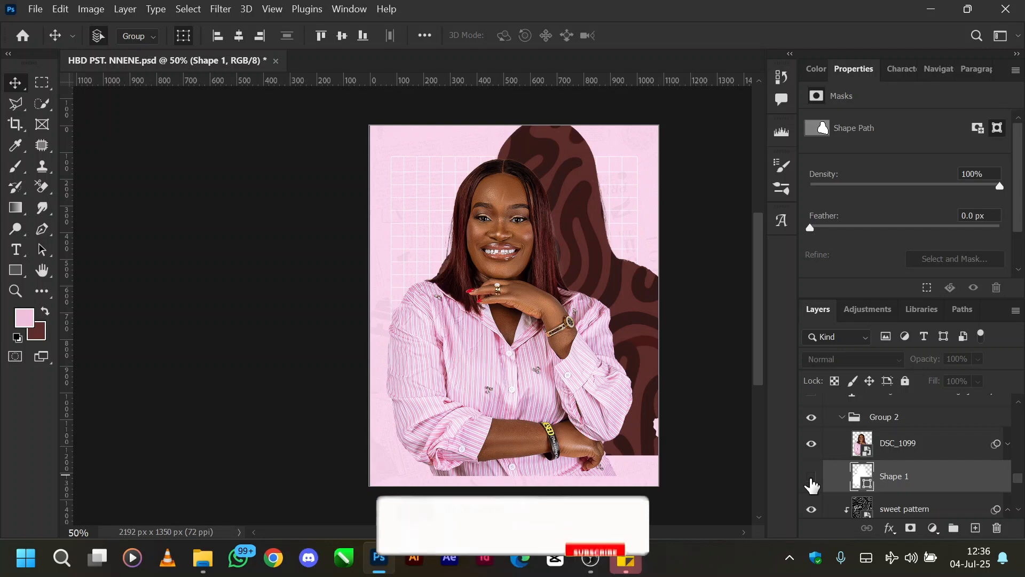
pyautogui.click(812, 478)
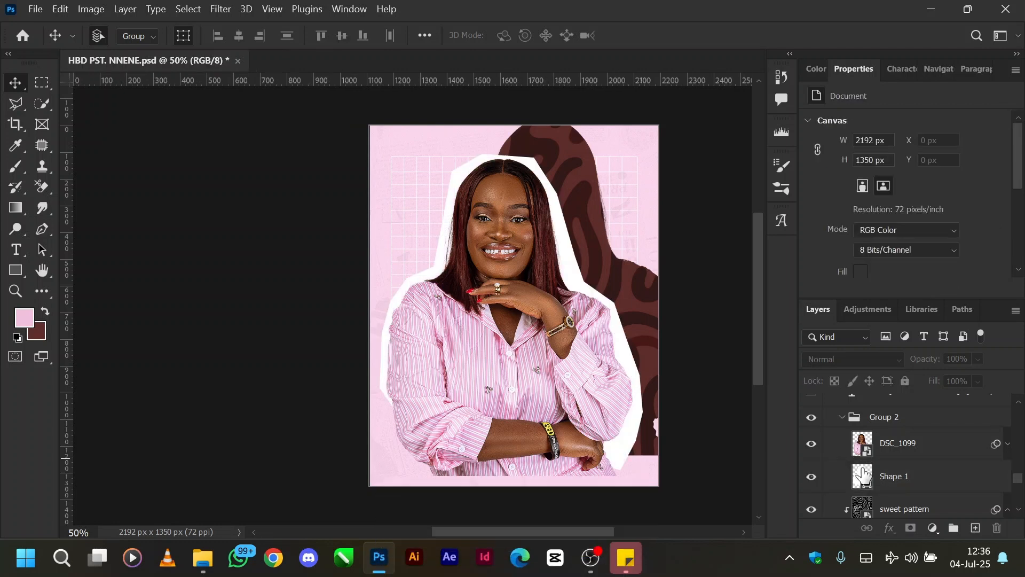
# Step: Collapse Group 2, and show and select the "You gave me the...Design journey." text layer above it
pyautogui.scroll(2, 855, 470)
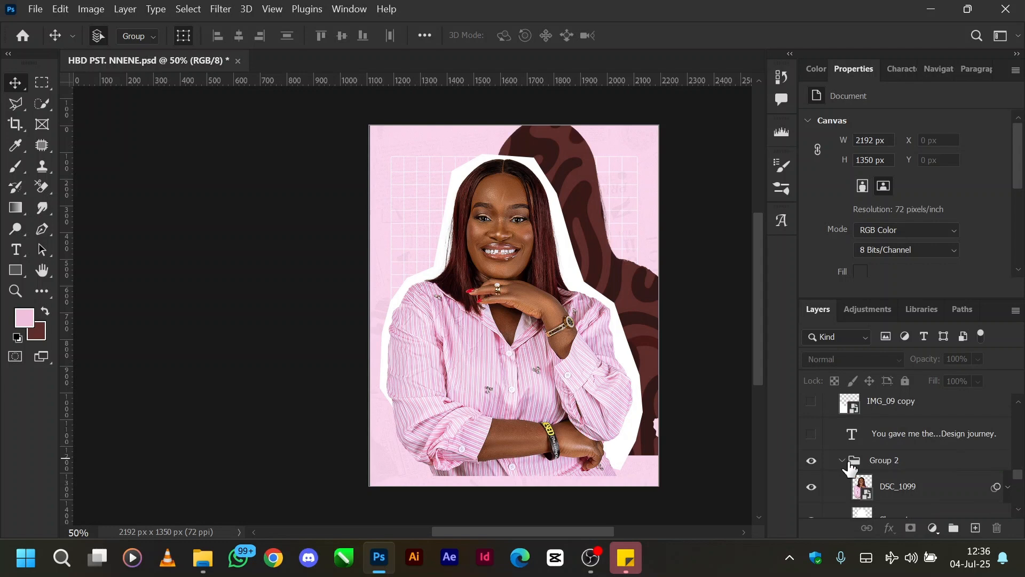
pyautogui.click(843, 461)
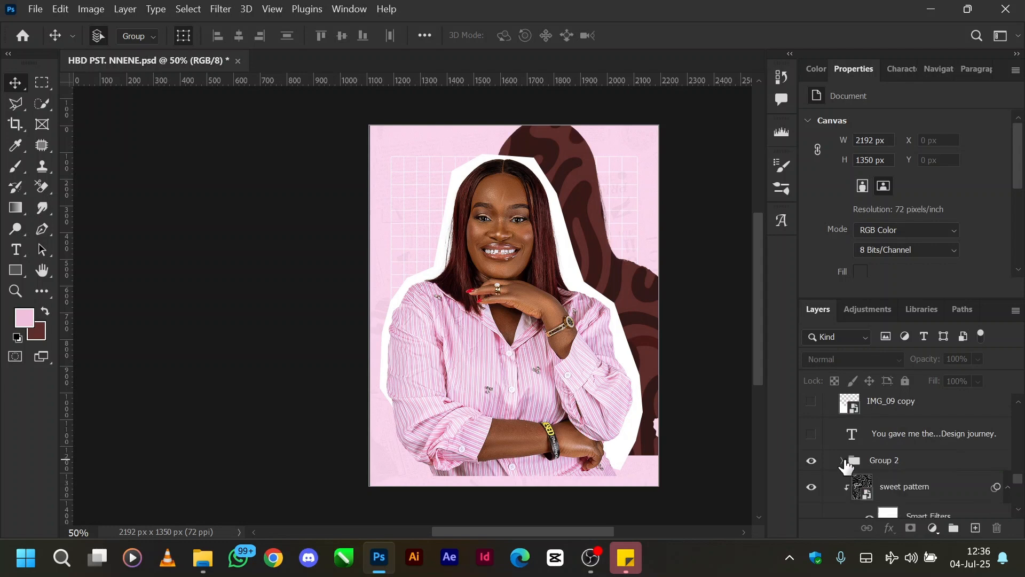
pyautogui.click(813, 434)
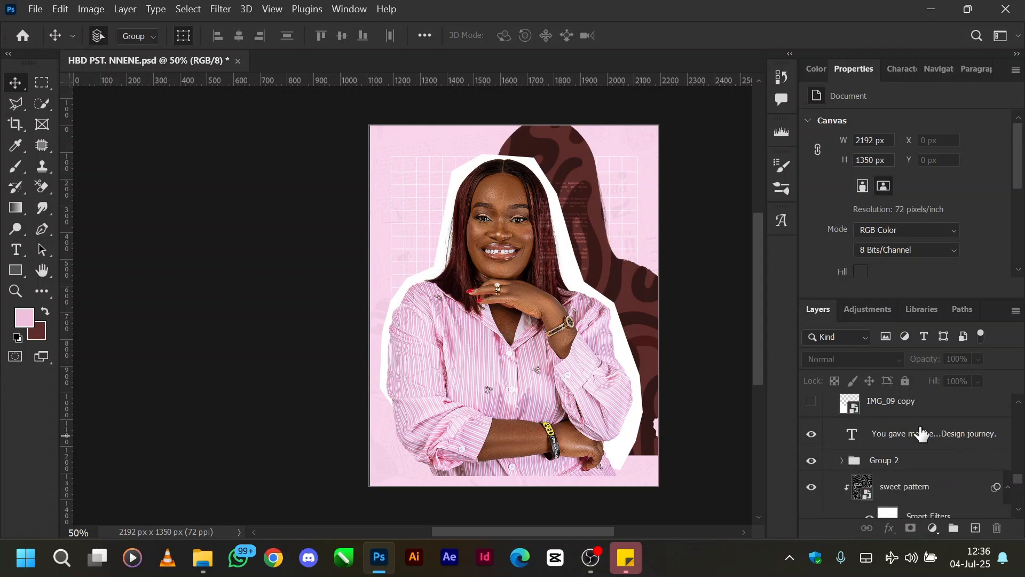
pyautogui.click(892, 439)
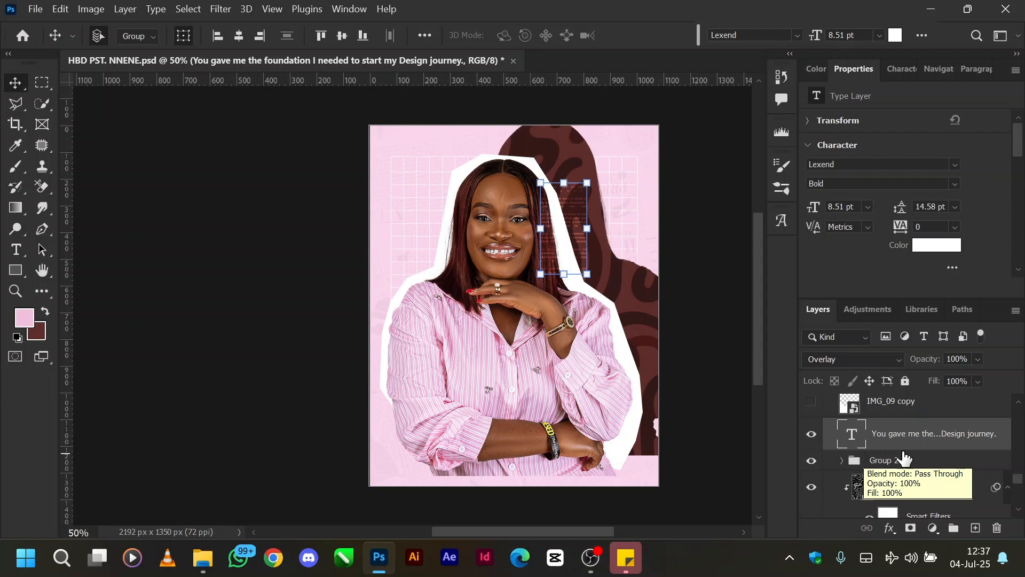
# Step: Briefly show the IMG_09 copy torn-paper layer, hide it again and keep the text layer selected
pyautogui.scroll(2, 900, 458)
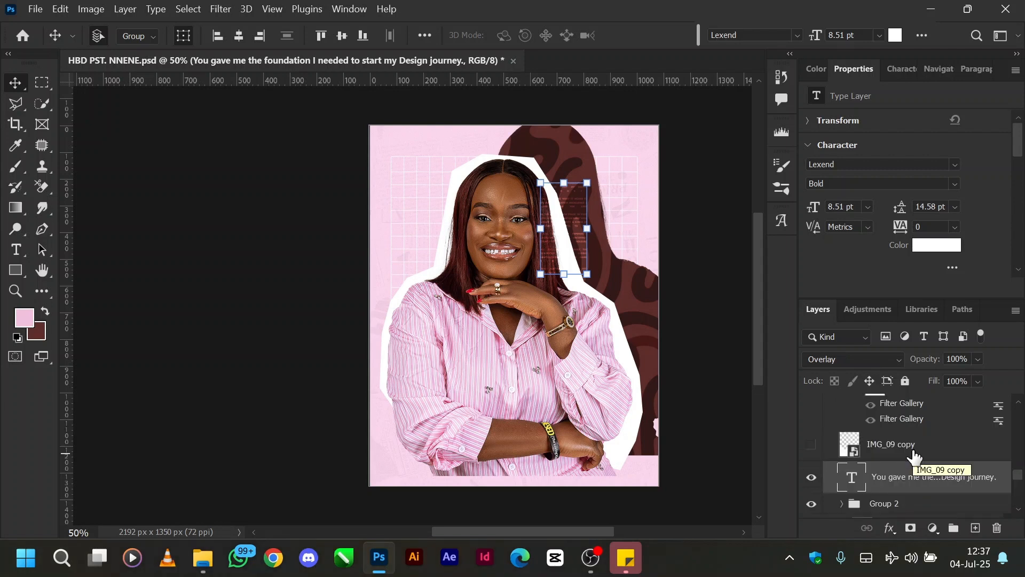
pyautogui.click(811, 446)
pyautogui.click(813, 446)
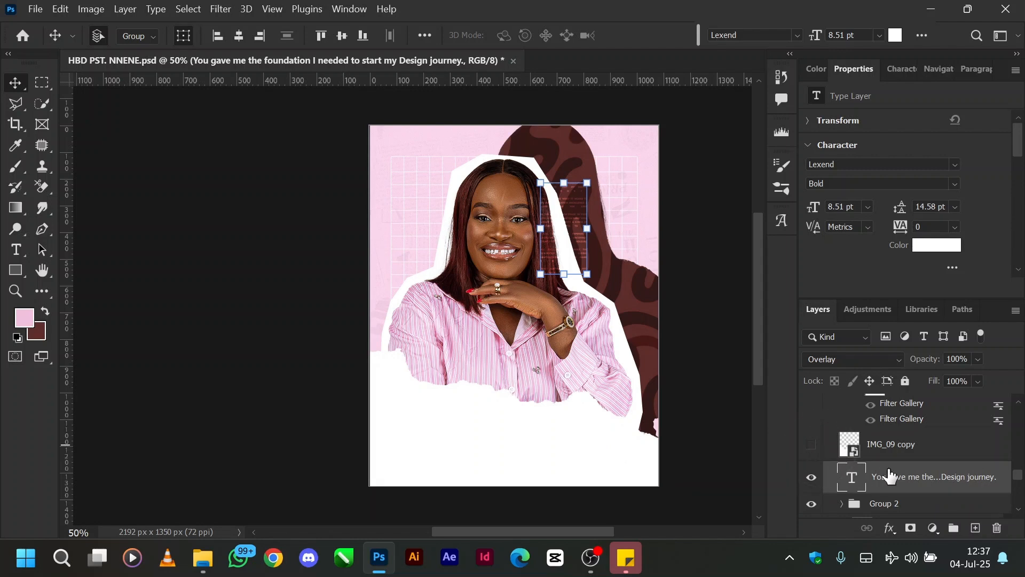
pyautogui.click(890, 480)
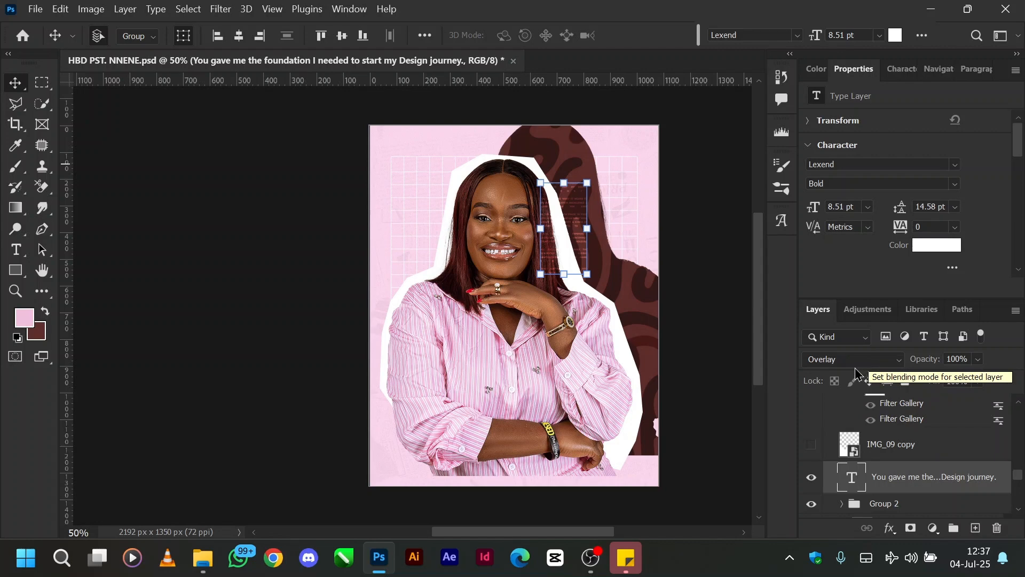
# Step: Switch the text layer's blend mode to Normal for comparison and set it back to Overlay
pyautogui.click(830, 365)
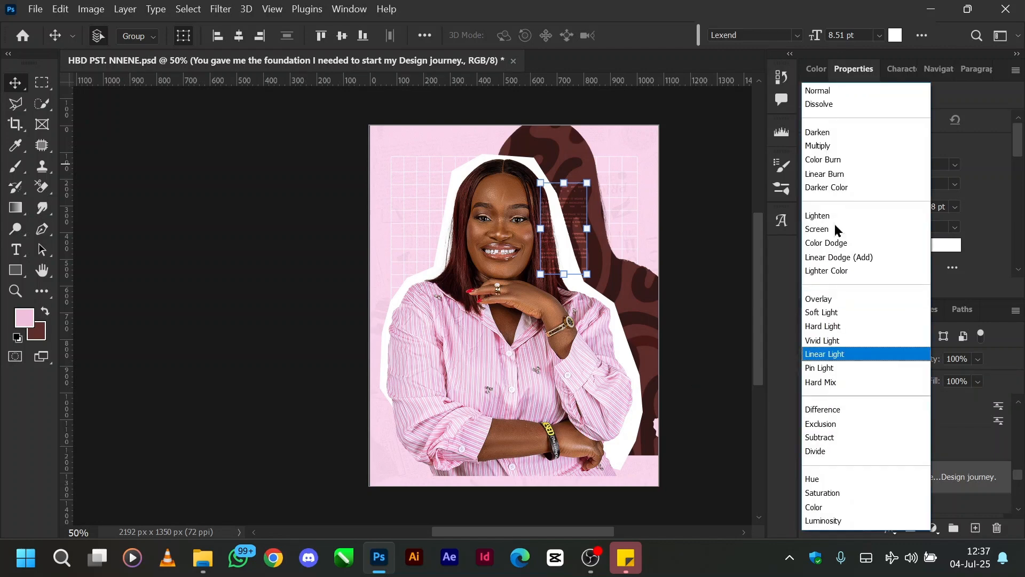
pyautogui.click(817, 94)
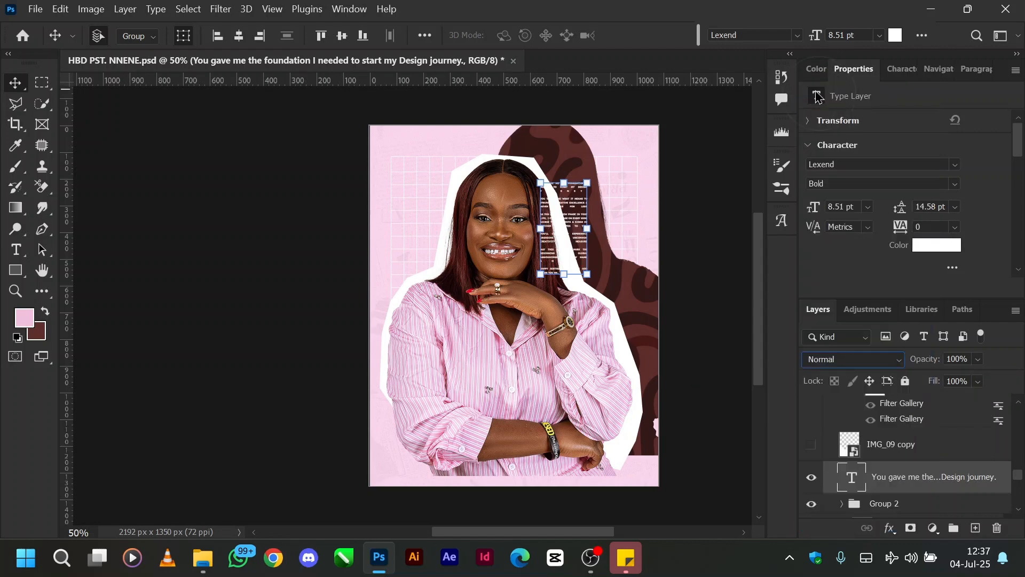
pyautogui.click(837, 362)
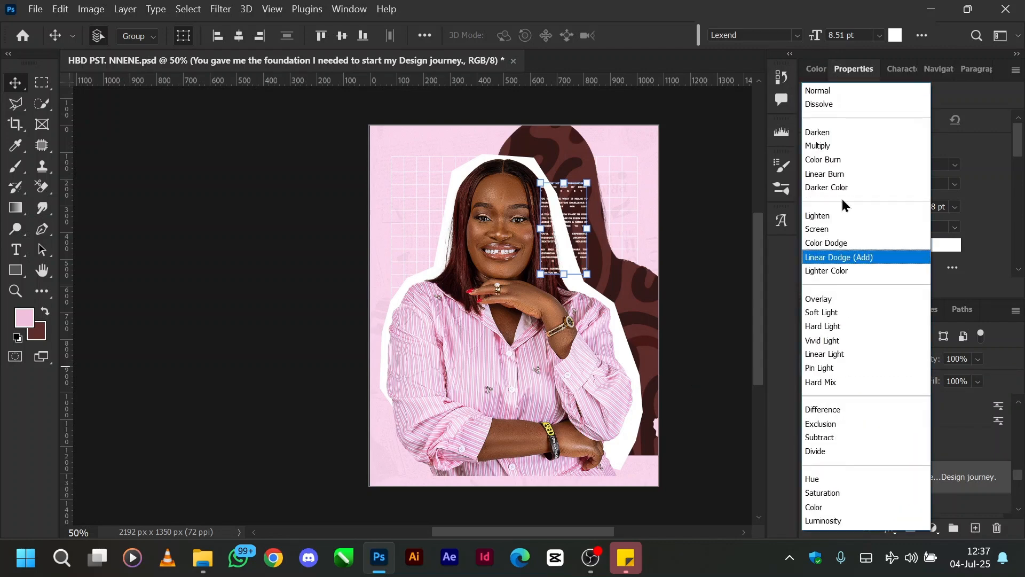
pyautogui.click(827, 299)
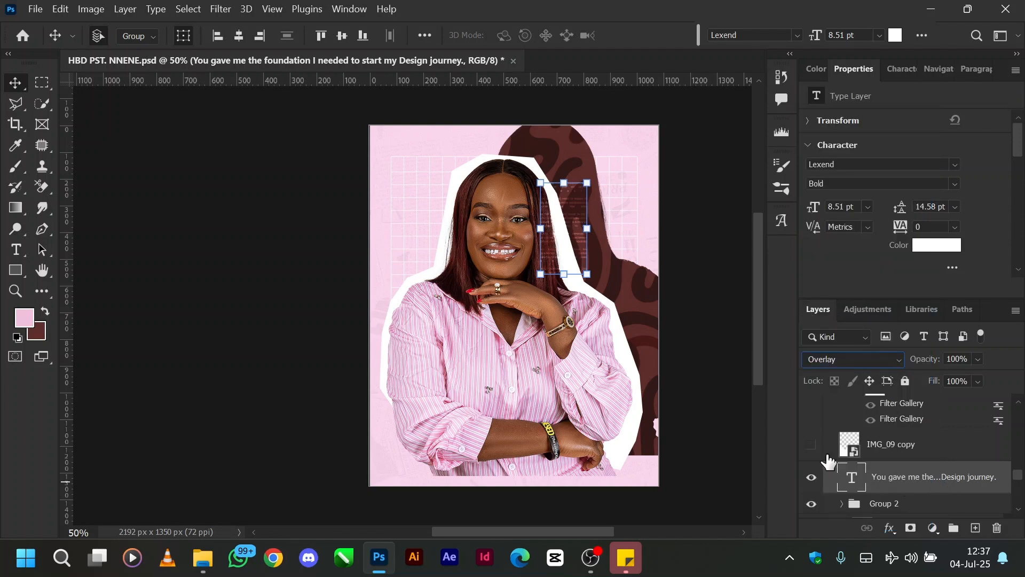
# Step: Show and select the IMG_09 copy torn-paper layer, and likewise the Texturelabs_Paper_206L copy 2 texture above it
pyautogui.click(810, 443)
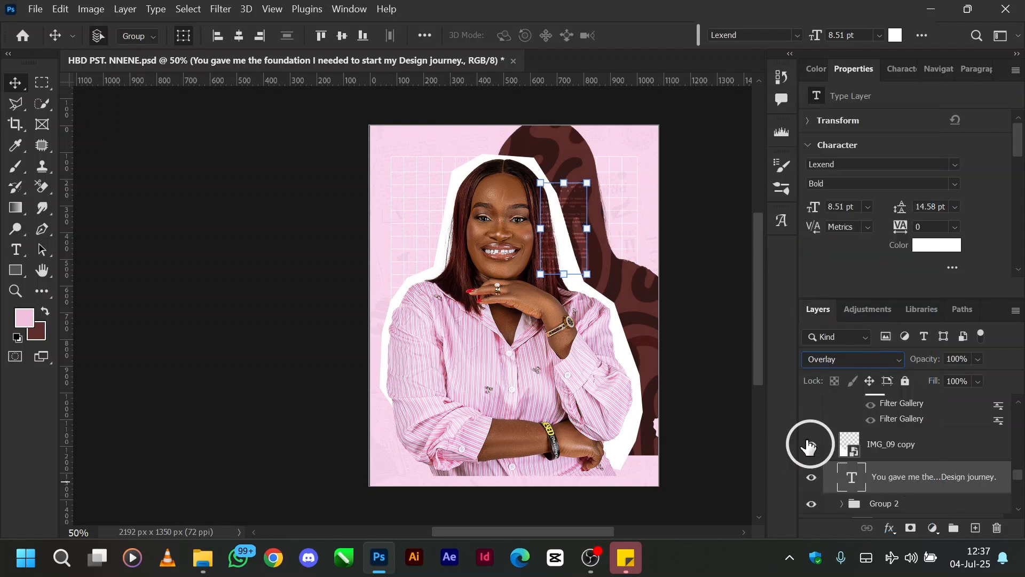
pyautogui.click(902, 451)
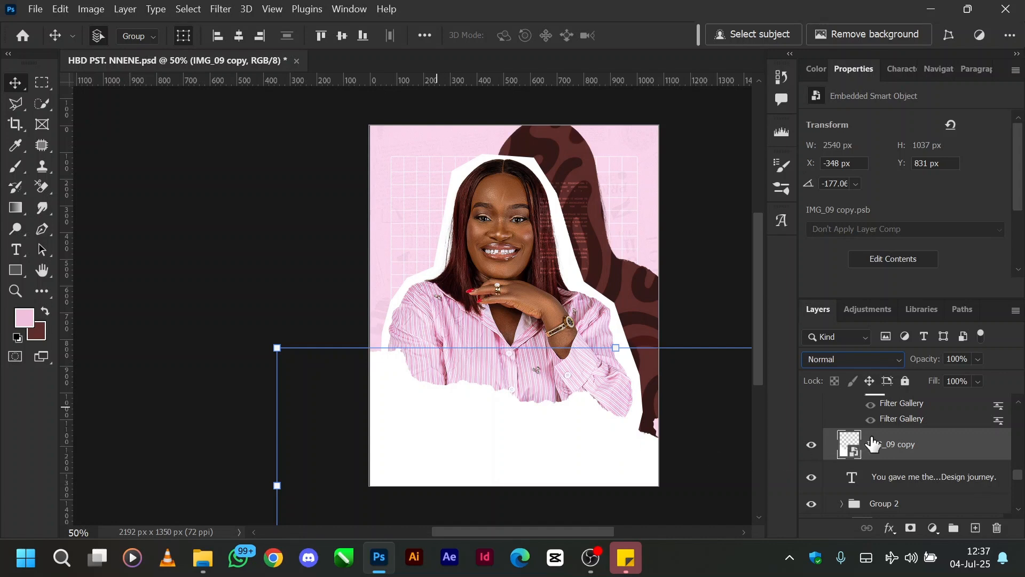
pyautogui.scroll(3, 851, 442)
pyautogui.click(812, 416)
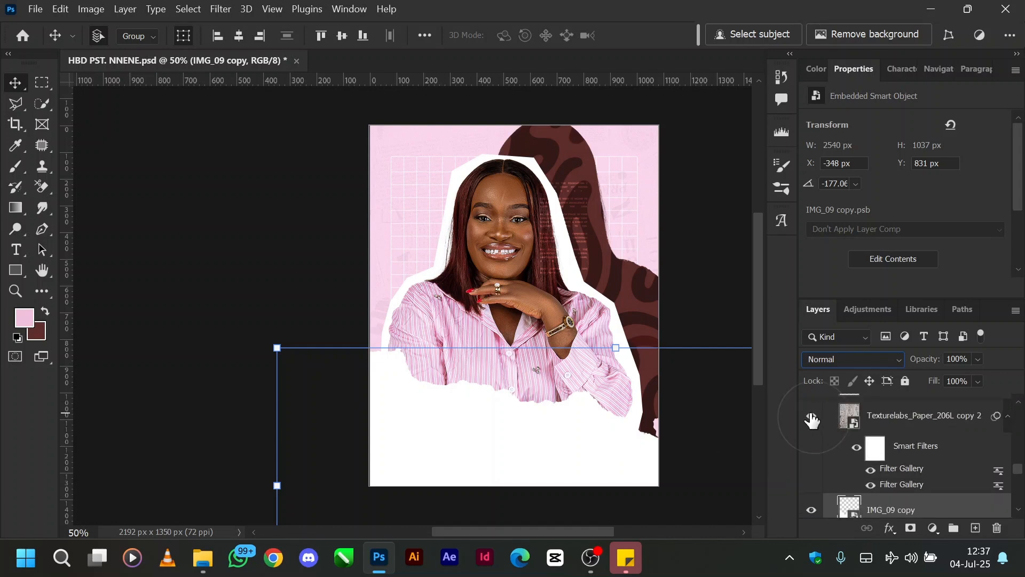
pyautogui.click(913, 415)
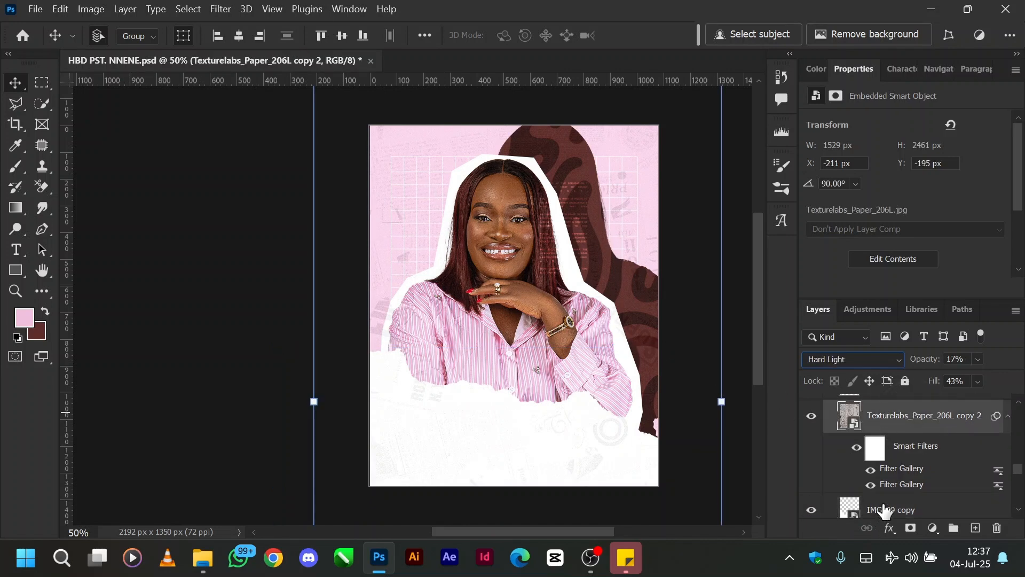
# Step: Clip the Texturelabs_Paper_206L copy 2 texture to the IMG_09 copy torn-paper layer directly below it
pyautogui.press('alt')
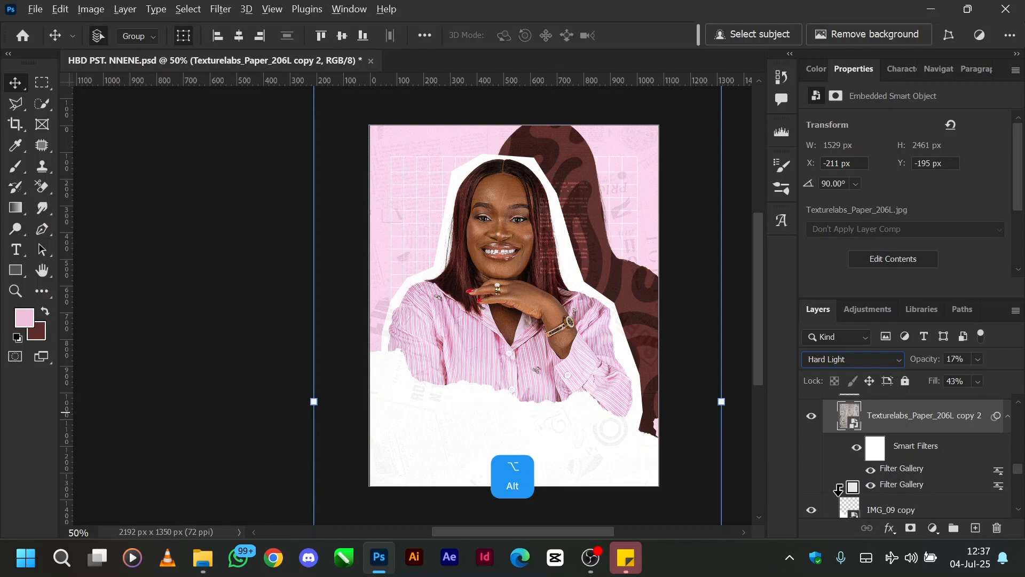
pyautogui.keyDown('alt'); pyautogui.click(839, 488); pyautogui.keyUp('alt')
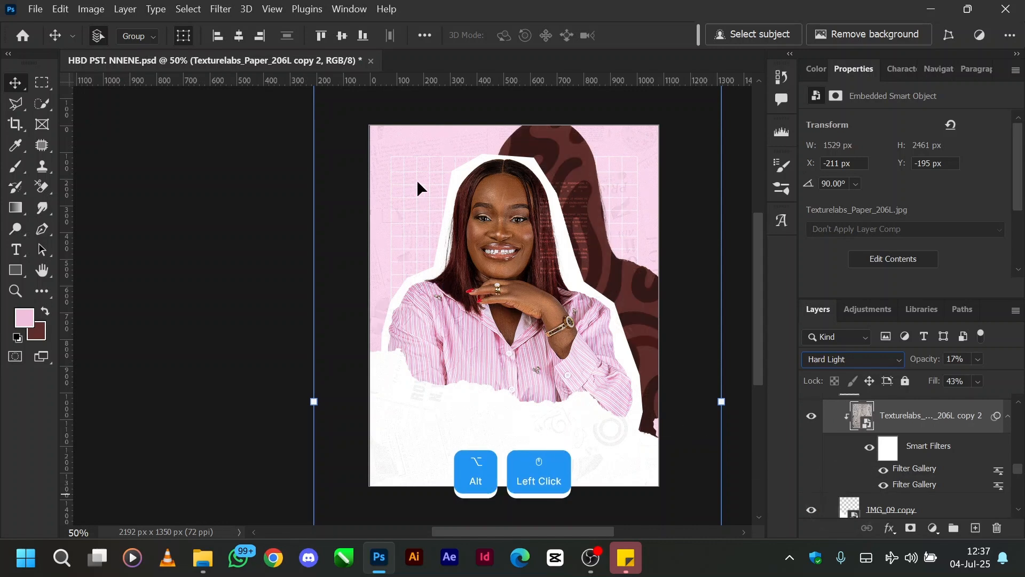
# Step: Briefly show the brown script name copy layer above the paper texture, hide it again and delete it
pyautogui.scroll(1, 901, 450)
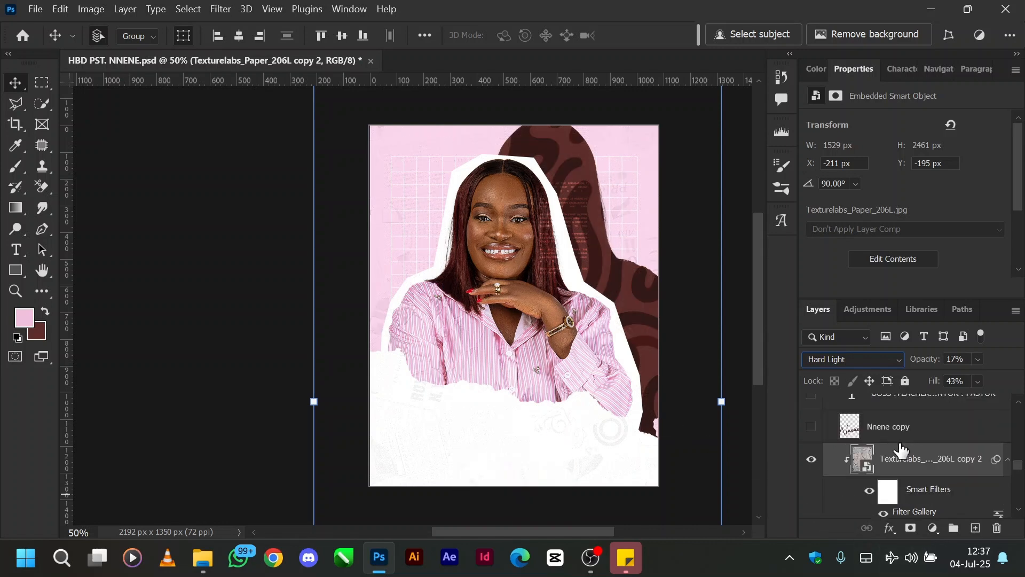
pyautogui.scroll(1, 901, 435)
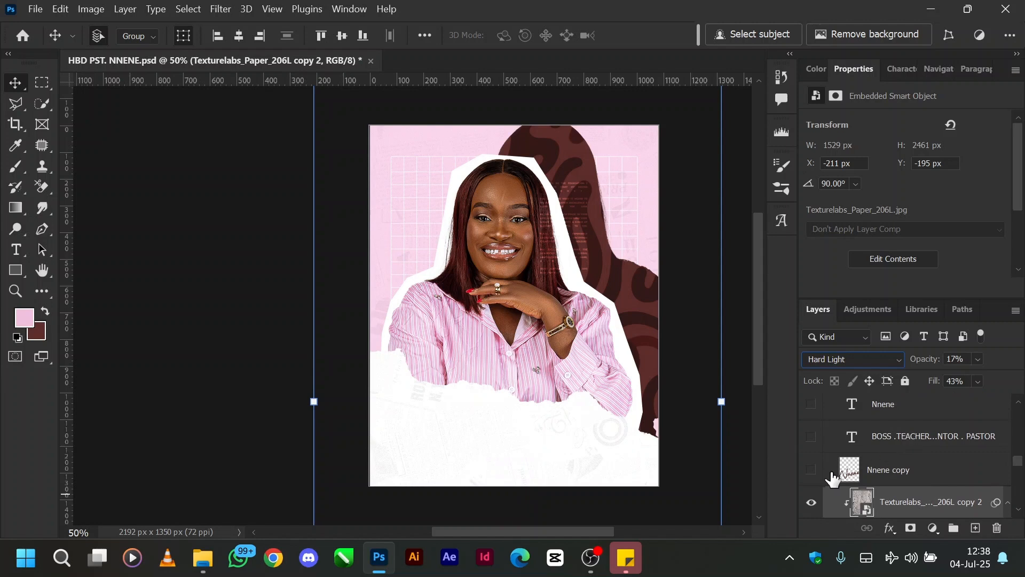
pyautogui.click(811, 470)
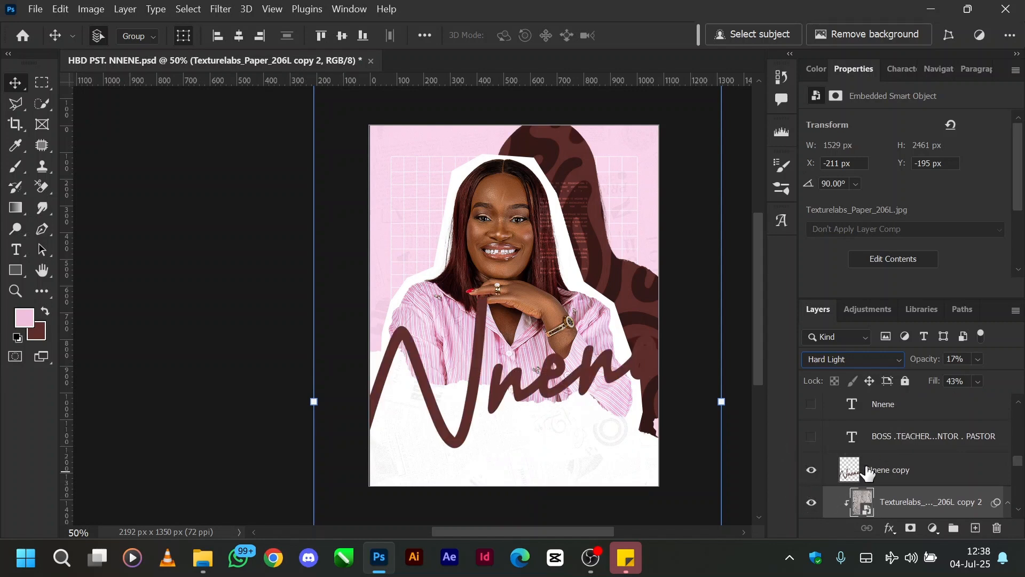
pyautogui.click(811, 470)
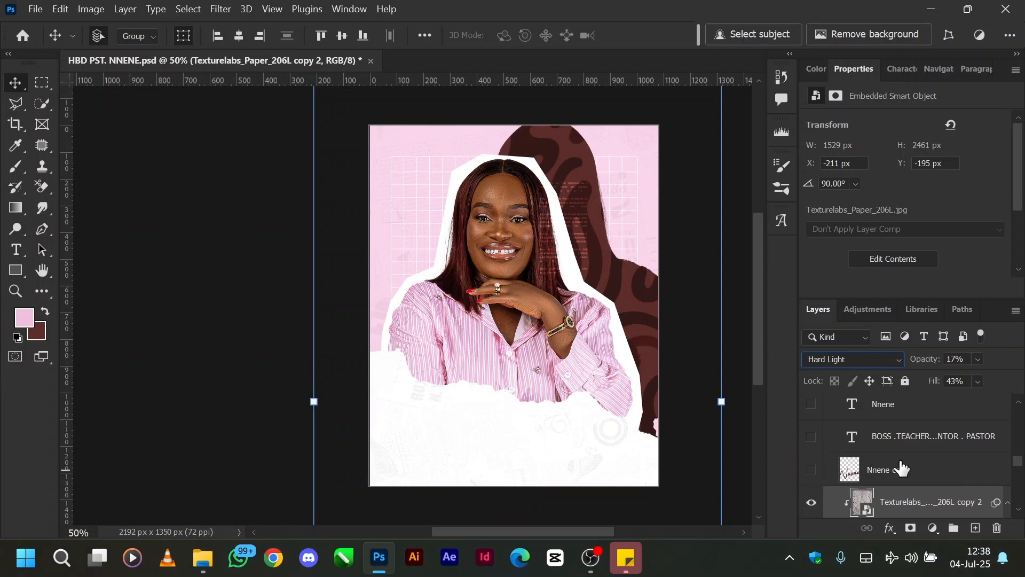
pyautogui.click(908, 470)
pyautogui.press('Delete')
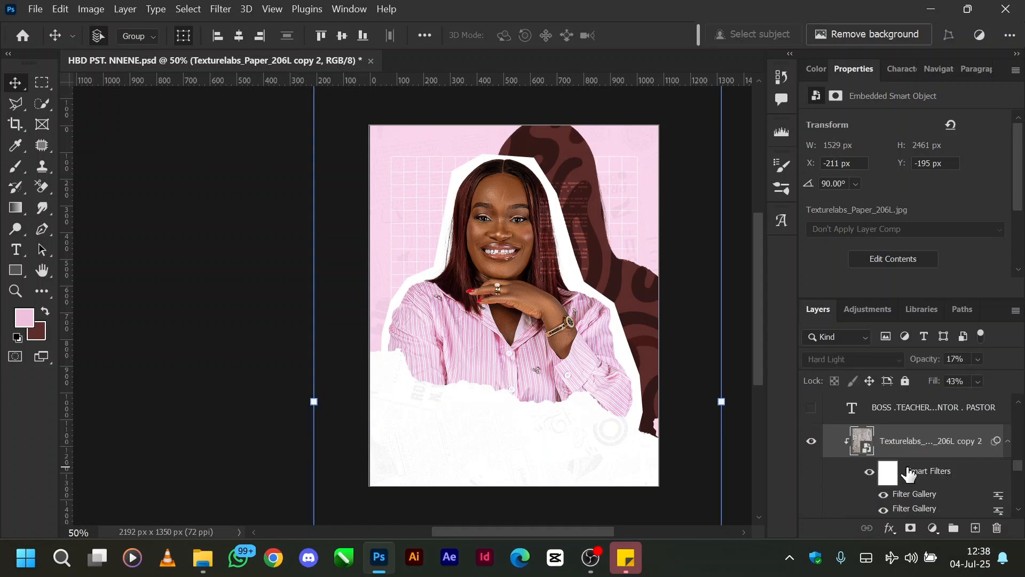
# Step: Show the "BOSS .TEACHER .MENTOR . PASTOR" text layer and inspect it up close along the flyer's upper edge
pyautogui.scroll(1, 856, 459)
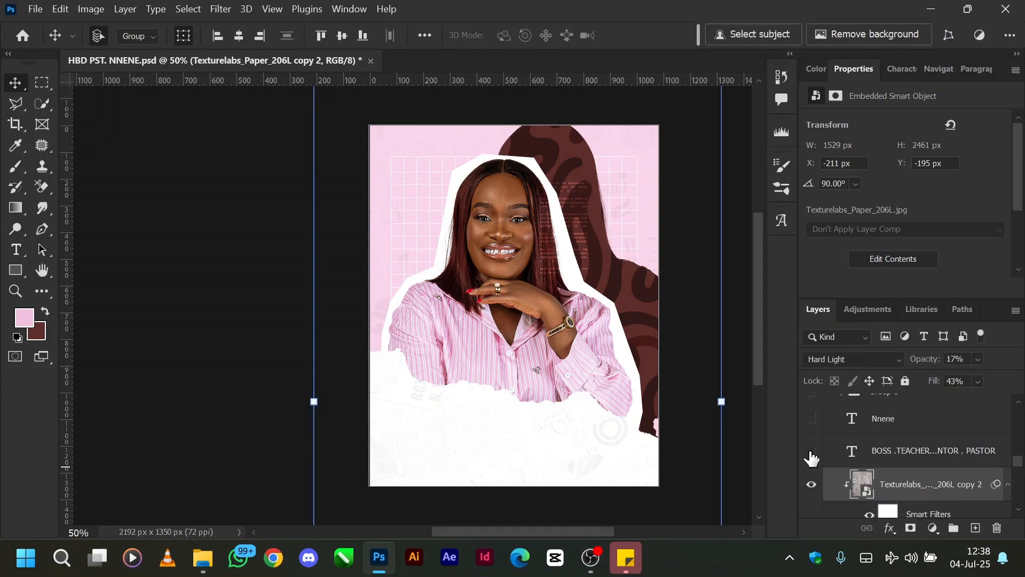
pyautogui.click(811, 453)
pyautogui.hotkey('ctrl', '=')
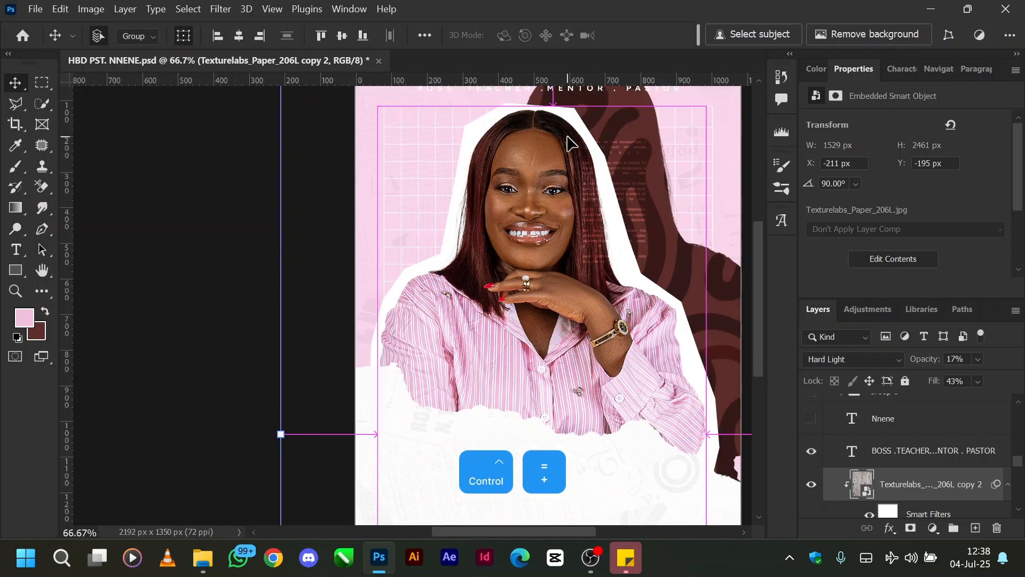
pyautogui.scroll(3, 568, 143)
pyautogui.hscroll(3, 569, 143)
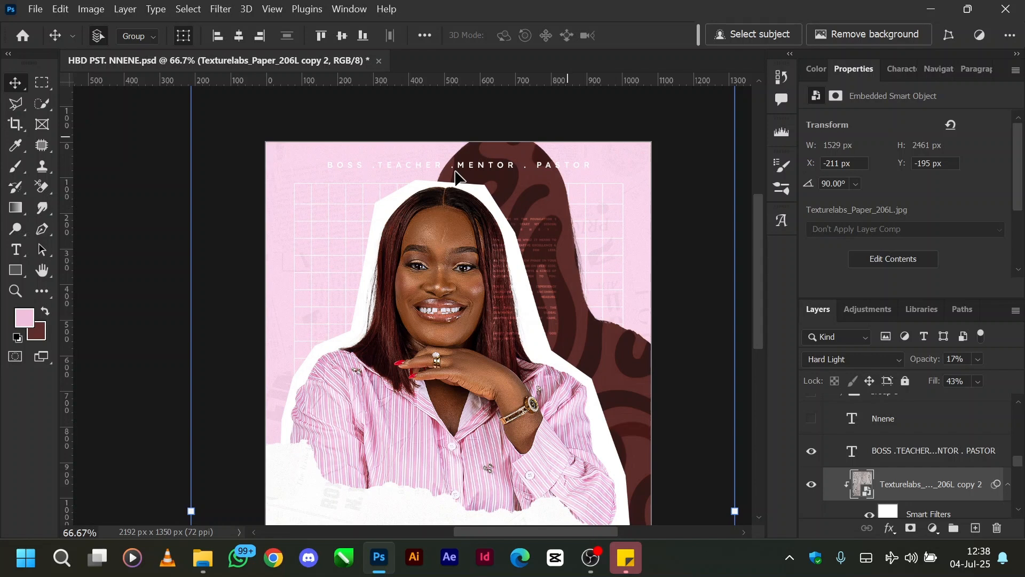
pyautogui.hotkey('ctrl', '-')
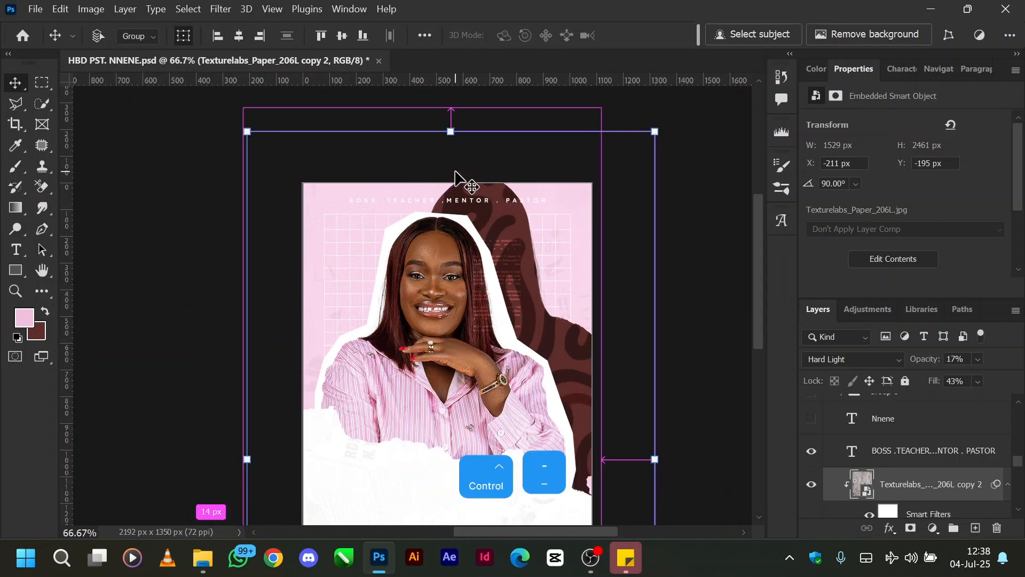
pyautogui.scroll(-3, 457, 176)
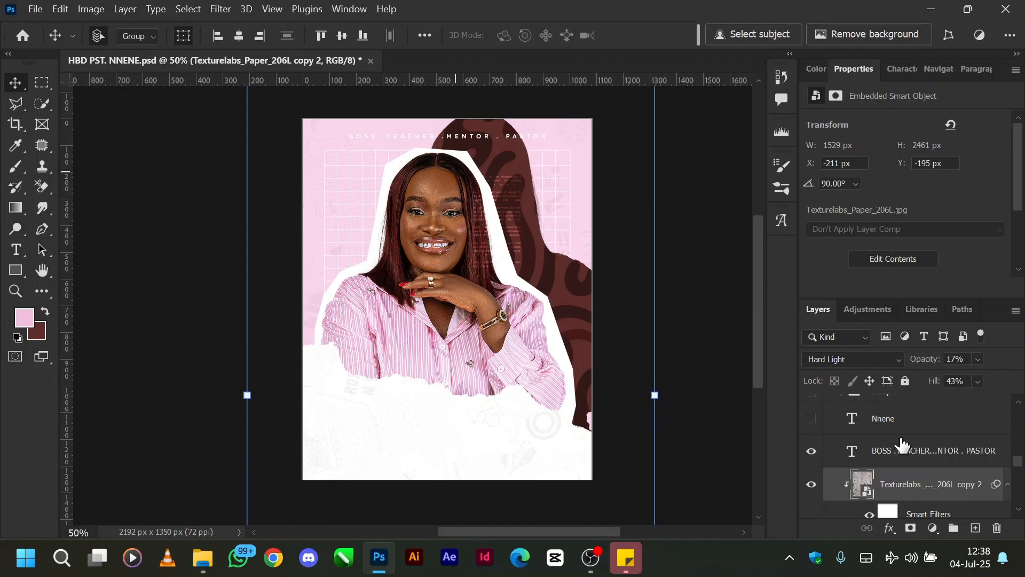
# Step: Show and select the large first-name text layer above the "BOSS .TEACHER .MENTOR . PASTOR" layer
pyautogui.scroll(1, 902, 443)
pyautogui.click(811, 440)
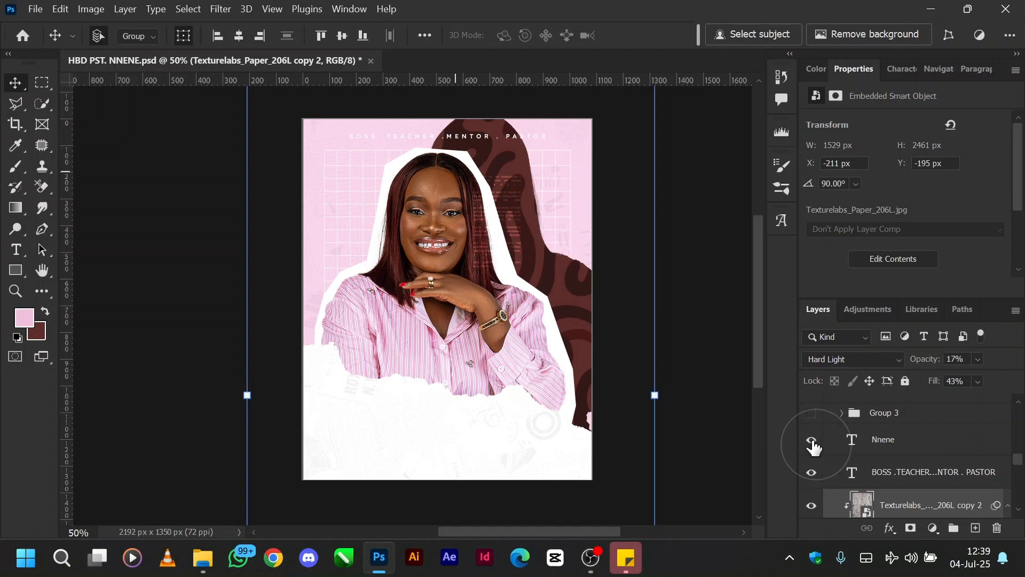
pyautogui.click(900, 445)
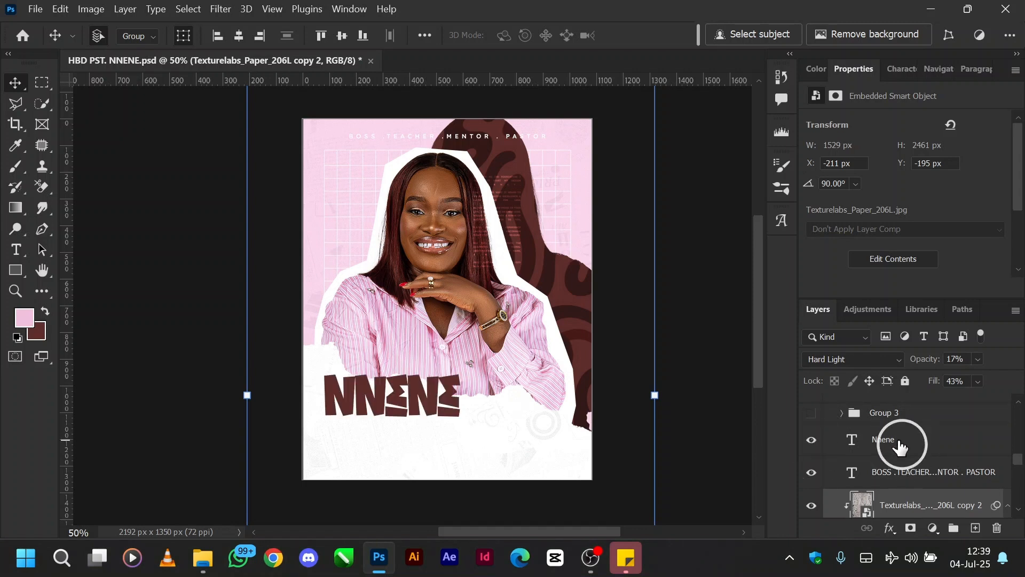
# Step: Show and expand Group 3 with the seated portrait, and select the portrait's drop shadow layer
pyautogui.scroll(1, 901, 446)
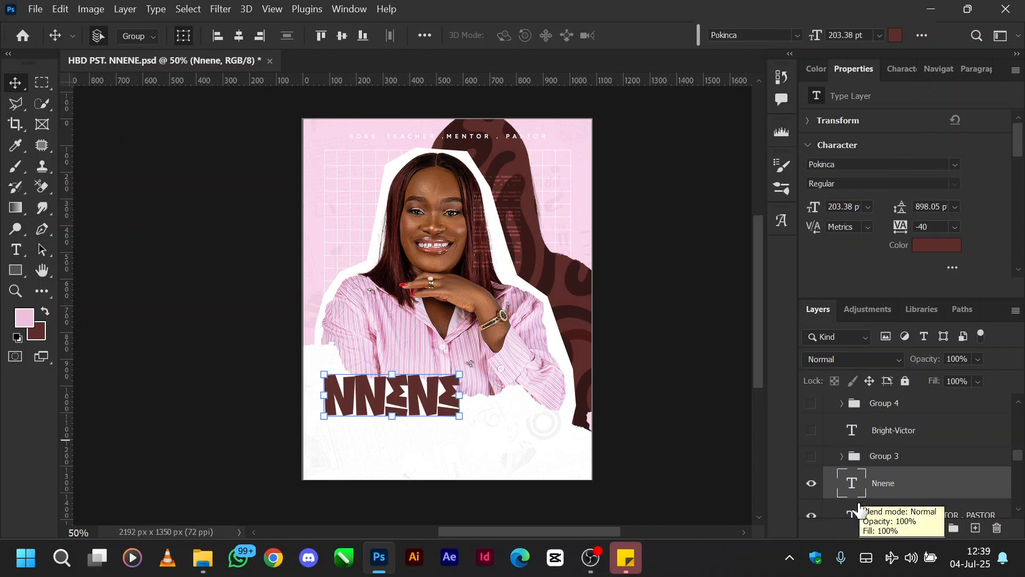
pyautogui.click(811, 456)
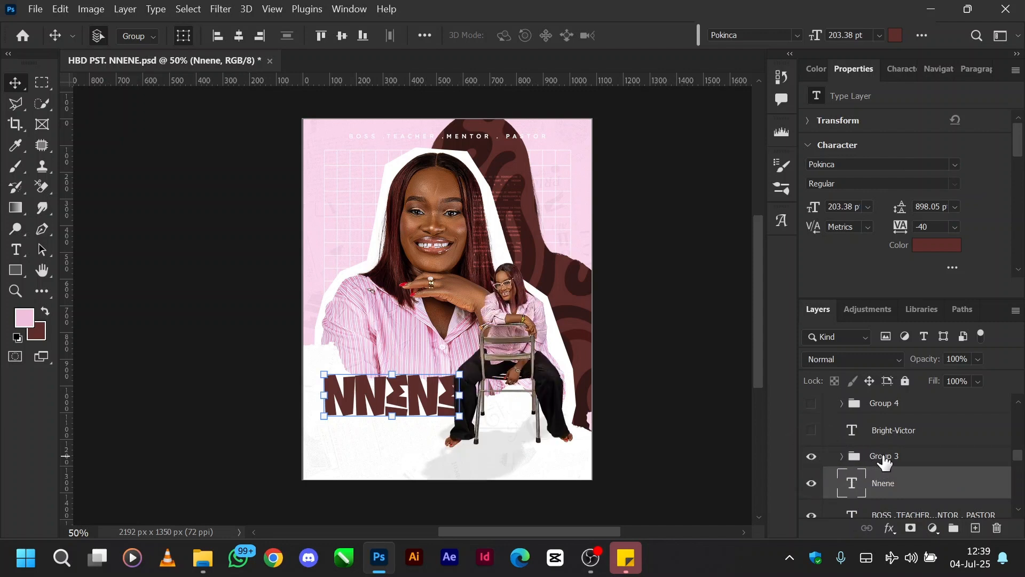
pyautogui.click(856, 459)
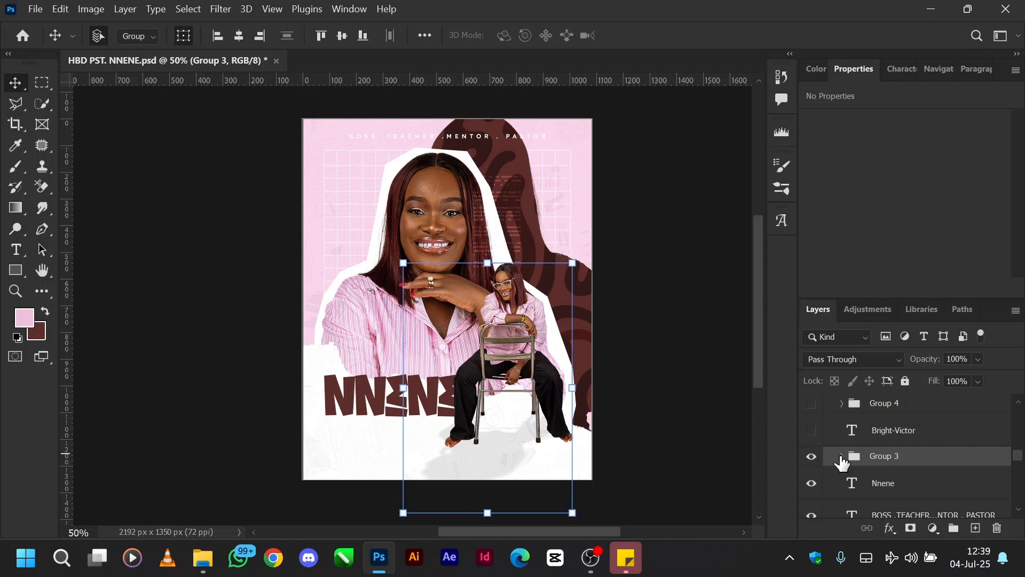
pyautogui.click(841, 457)
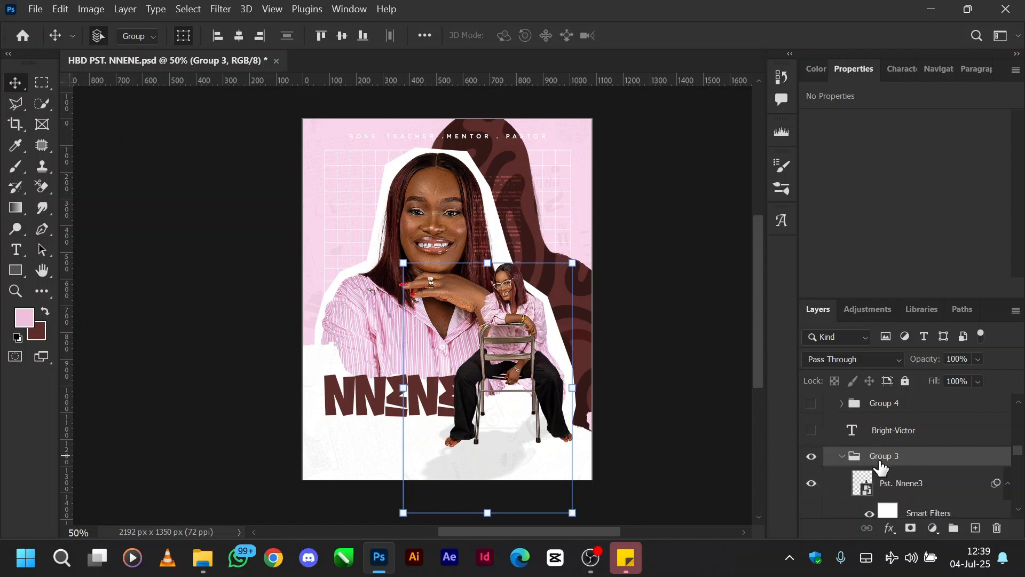
pyautogui.scroll(-3, 881, 469)
pyautogui.click(901, 480)
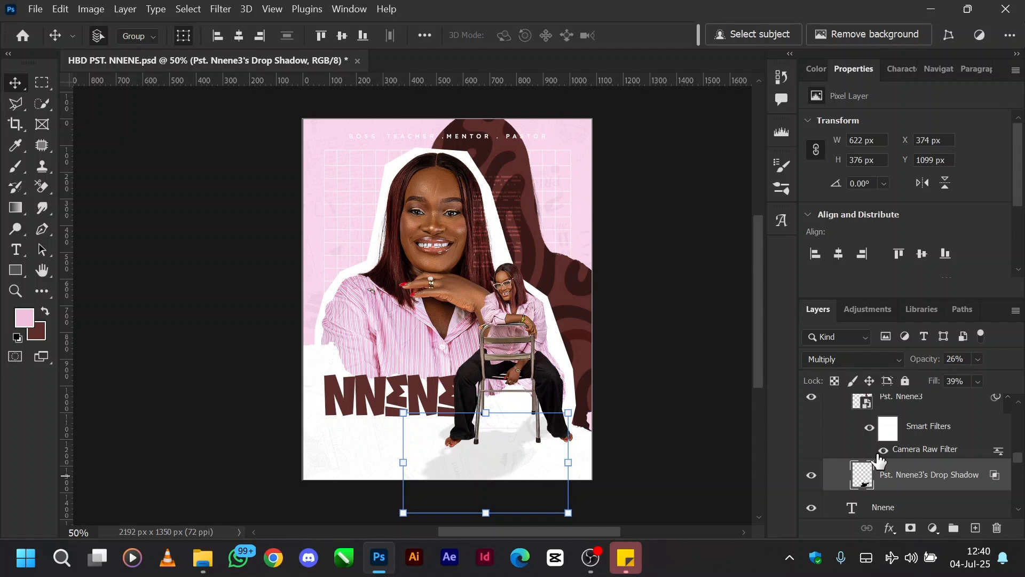
# Step: Collapse Group 3, and show and select the pink script name text layer above it for a closer look
pyautogui.scroll(1, 879, 459)
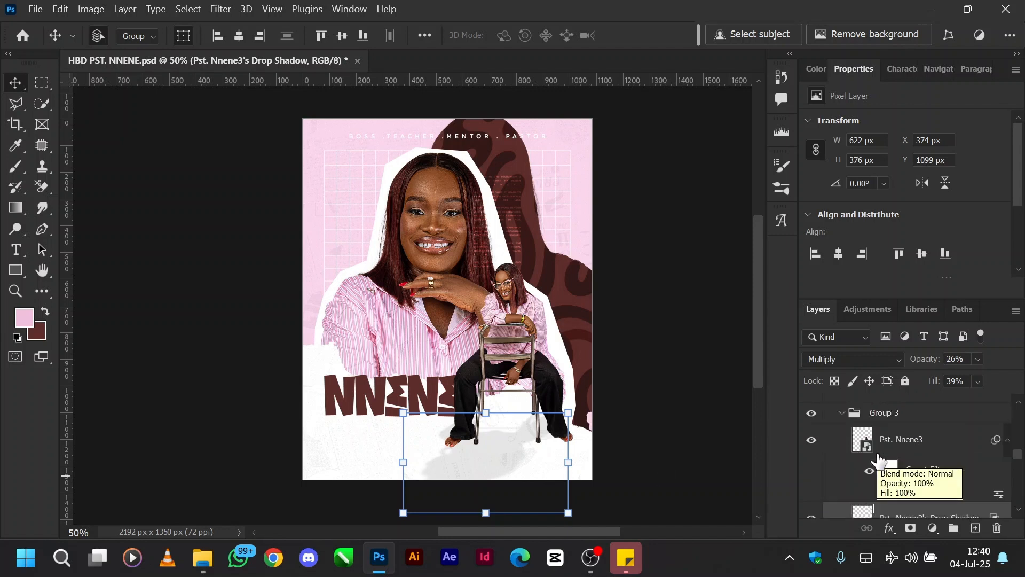
pyautogui.scroll(1, 879, 460)
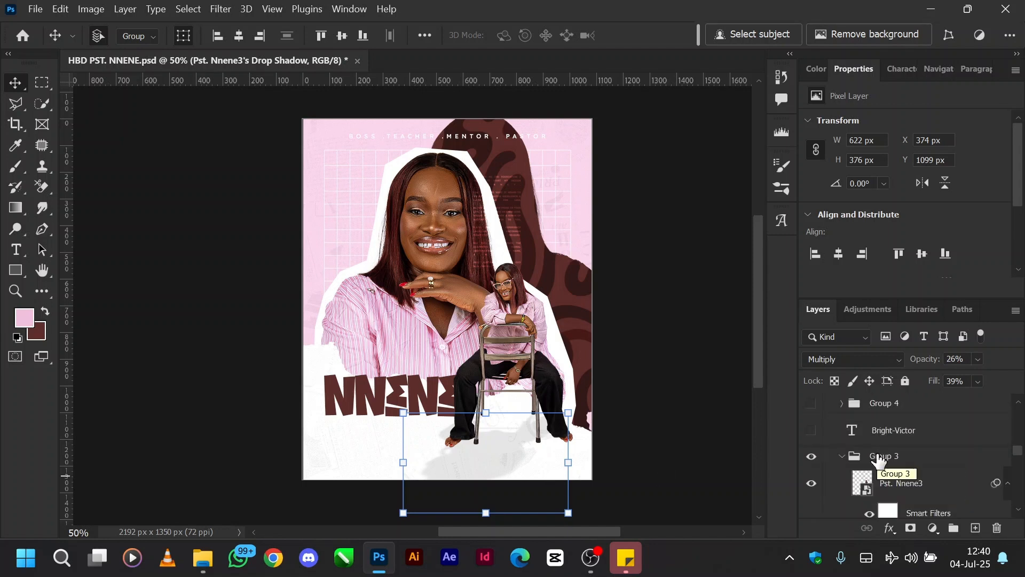
pyautogui.click(843, 456)
pyautogui.scroll(1, 843, 458)
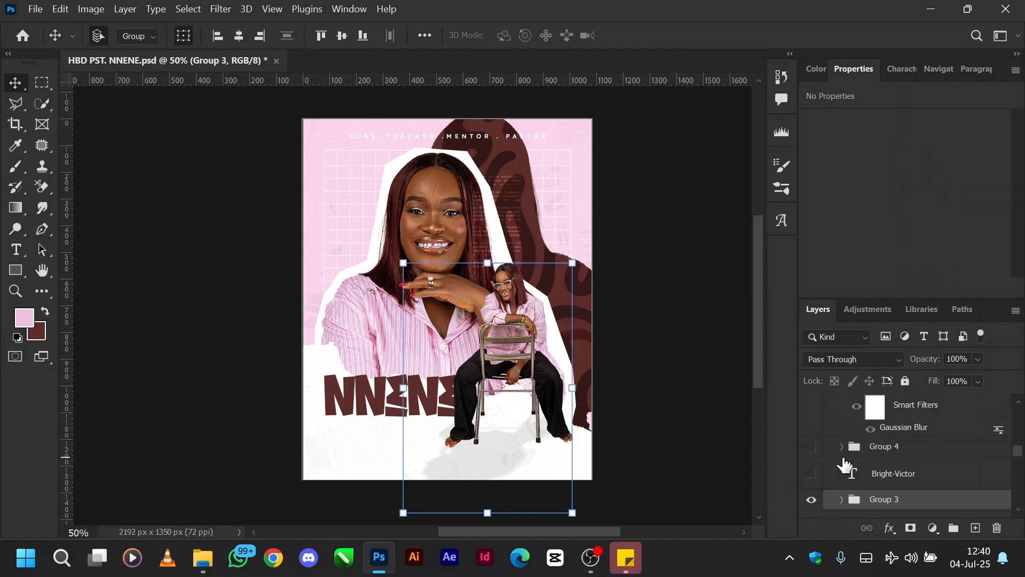
pyautogui.click(811, 473)
pyautogui.click(922, 474)
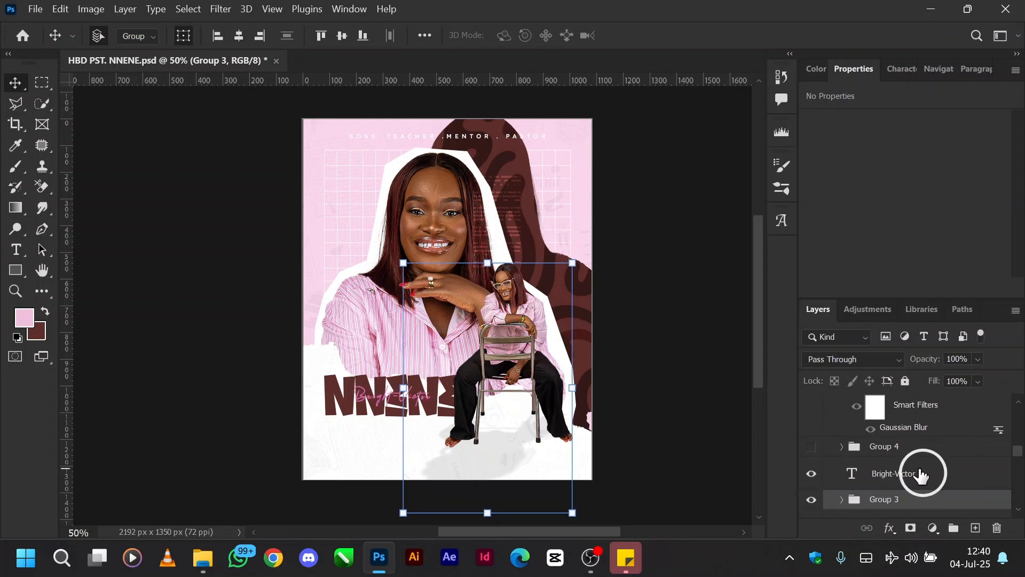
pyautogui.hotkey('ctrl', '=')
pyautogui.hotkey('ctrl', '=')
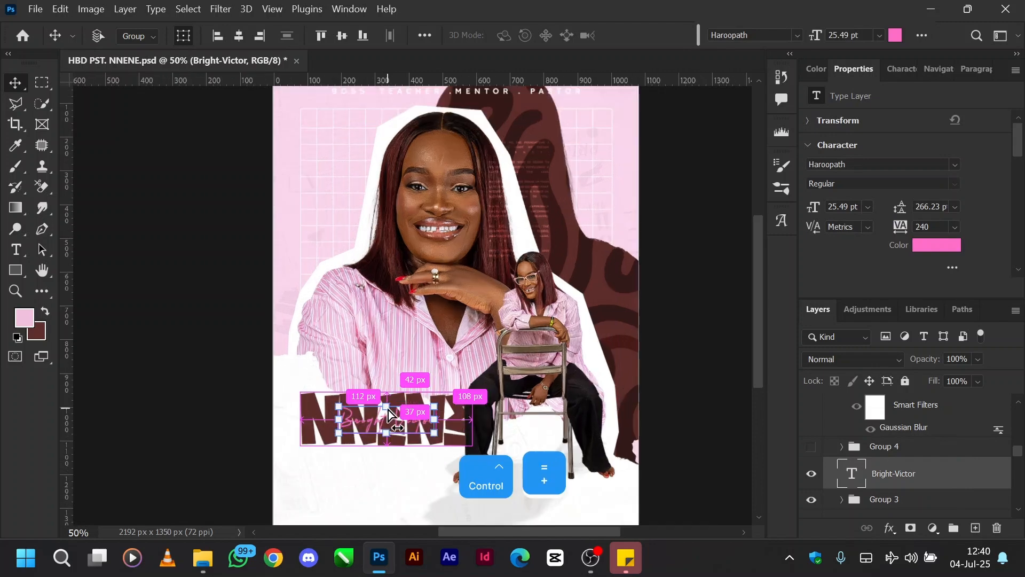
pyautogui.scroll(-1, 387, 408)
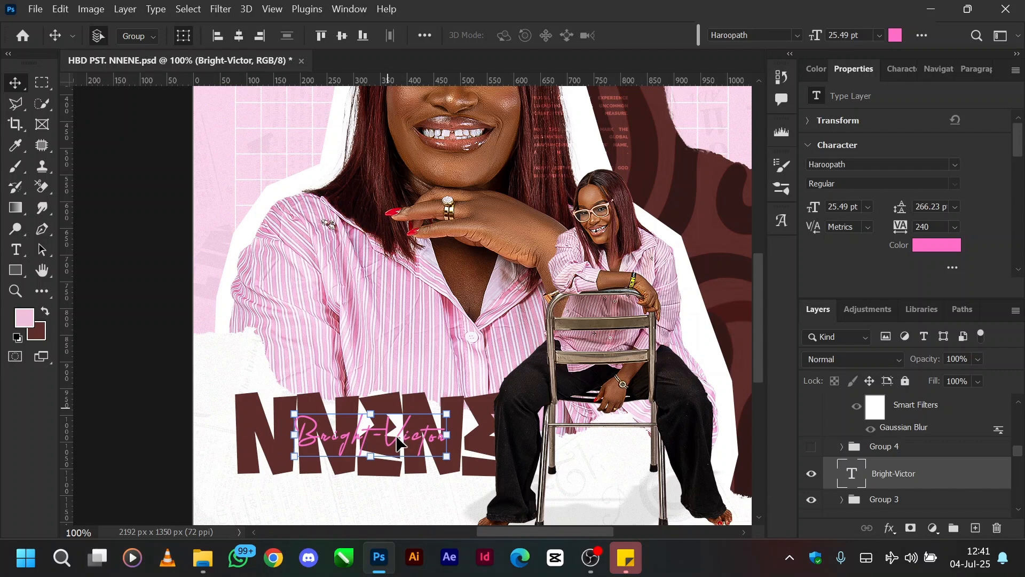
# Step: Try the light pink foreground colour efc1de on the script name text, and undo the colour change
pyautogui.click(937, 245)
pyautogui.click(26, 314)
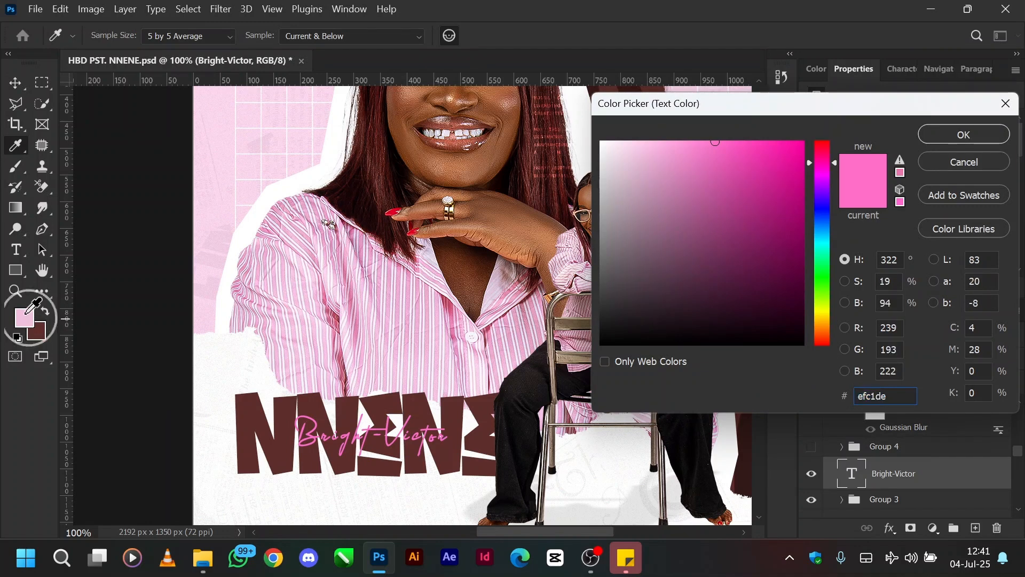
pyautogui.click(932, 139)
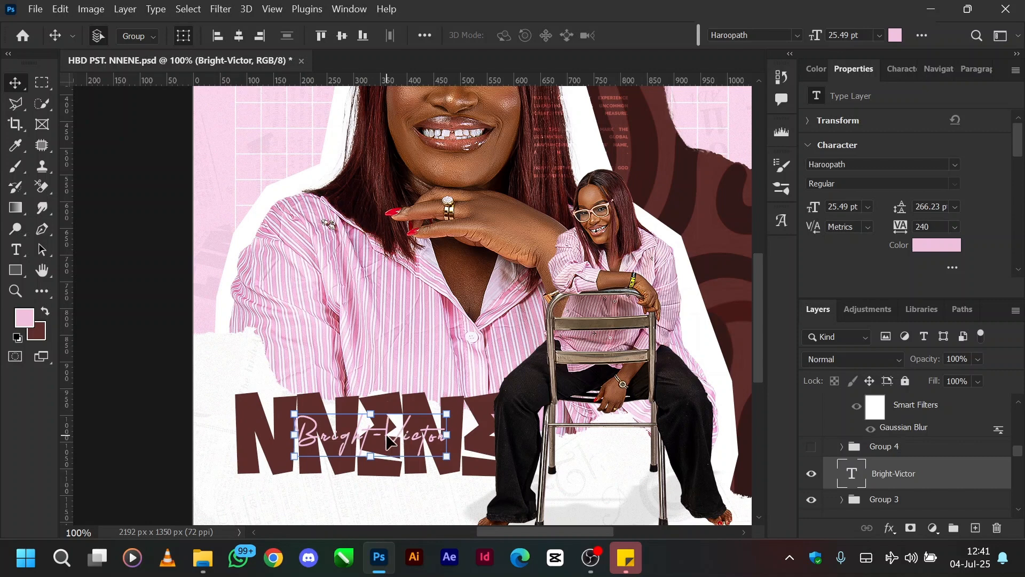
pyautogui.press('ctrl')
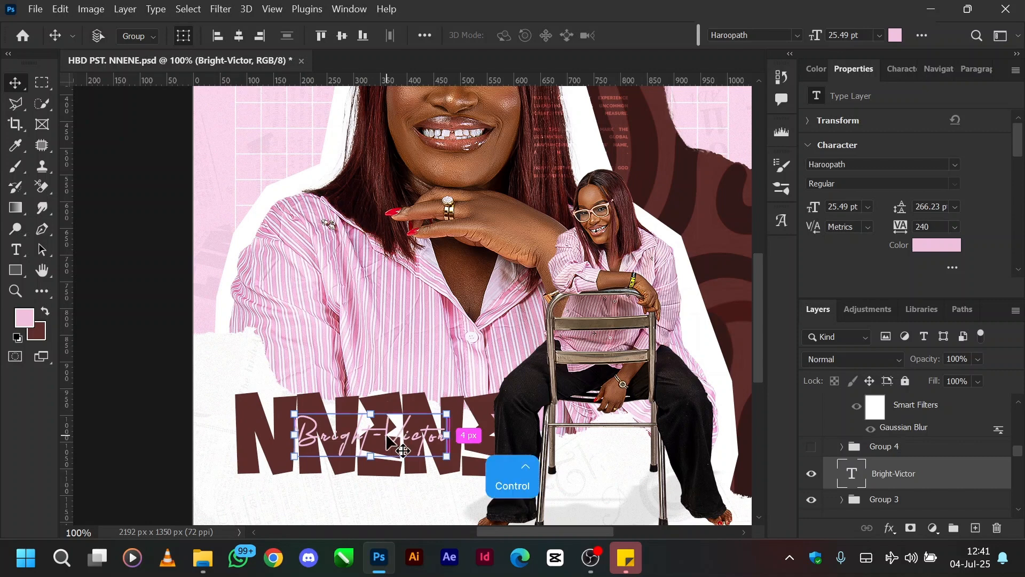
pyautogui.hotkey('ctrl', 'z')
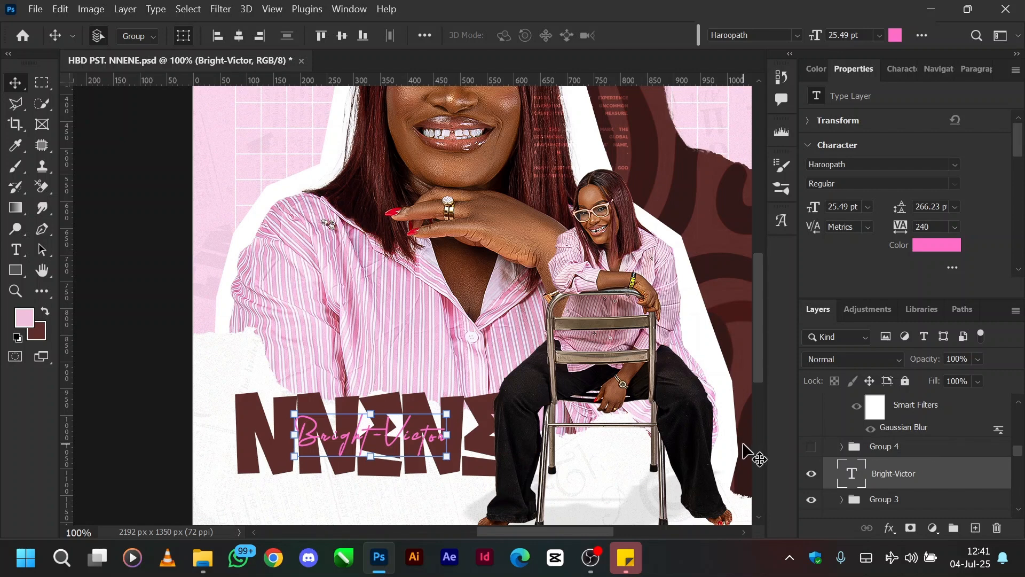
# Step: Show Group 4 with the "Happy Birthday" label, inspect it on the flyer and expand the group
pyautogui.hotkey('ctrl', '-')
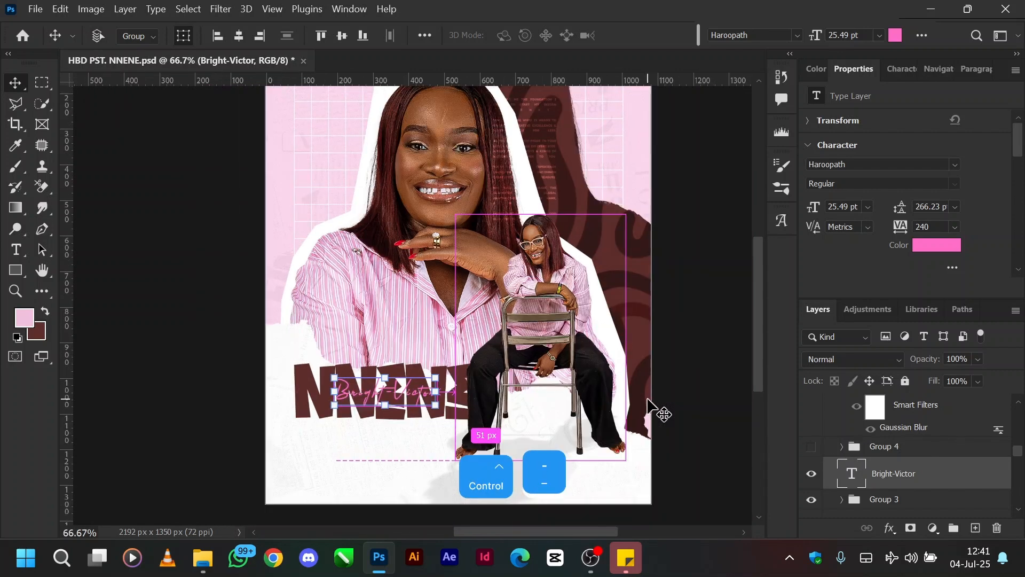
pyautogui.hotkey('ctrl', '-')
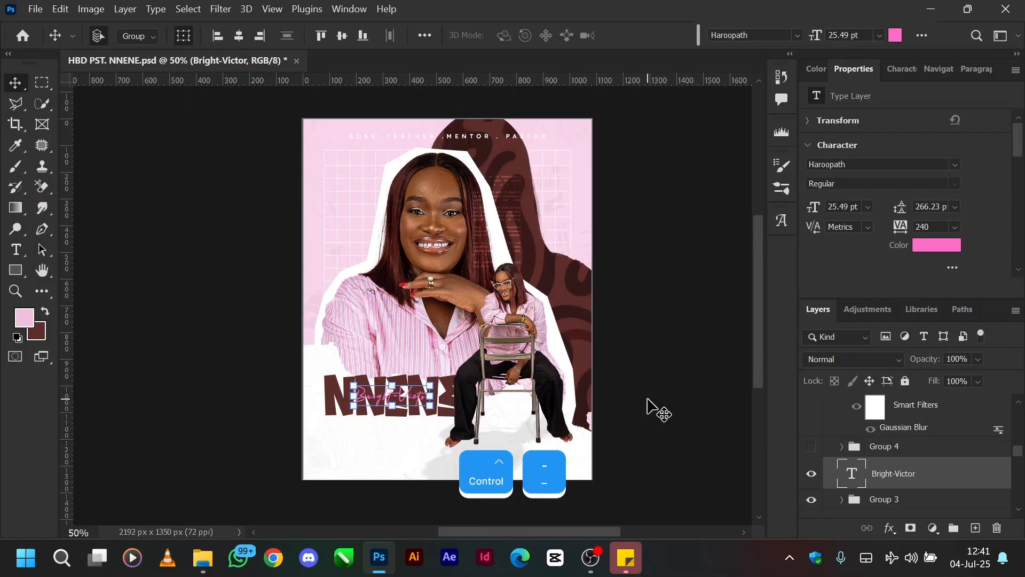
pyautogui.click(811, 447)
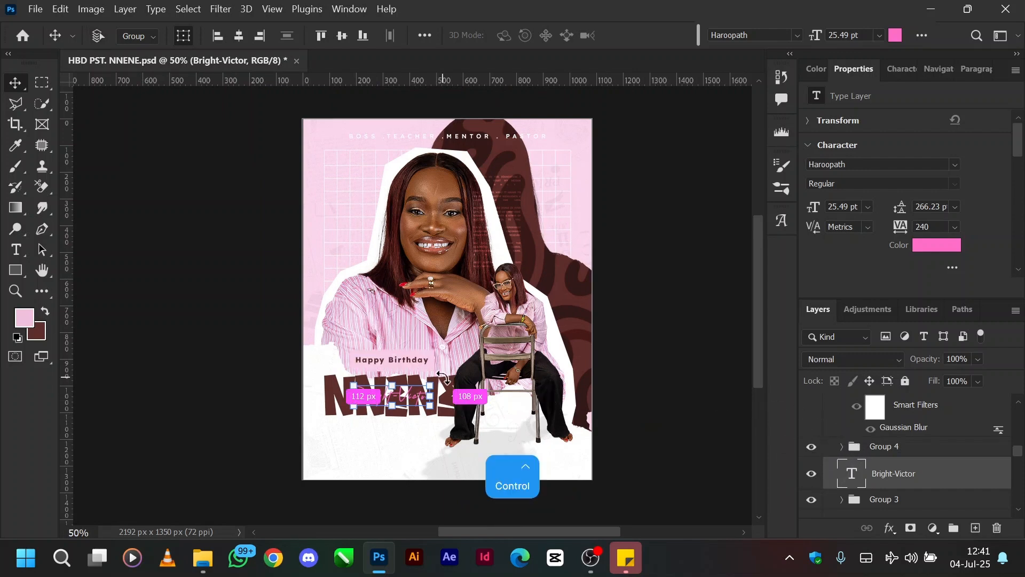
pyautogui.hotkey('ctrl', '=')
pyautogui.hotkey('ctrl', '=')
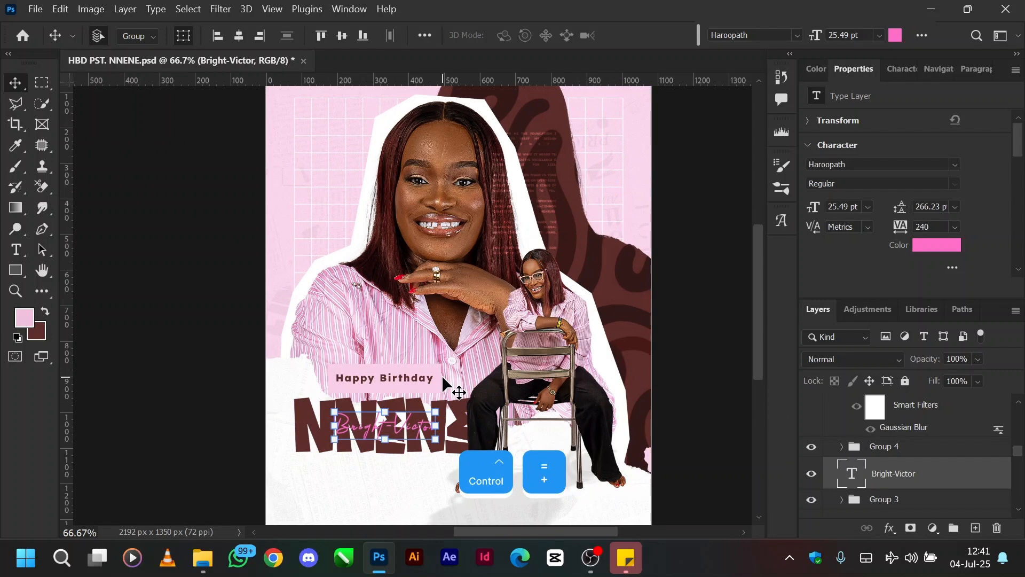
pyautogui.hotkey('ctrl', '-')
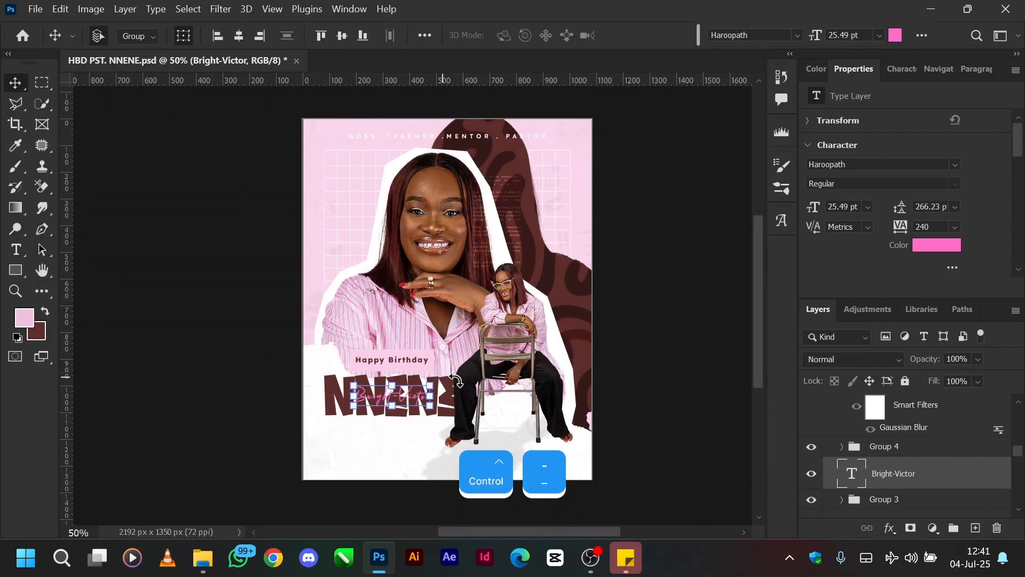
pyautogui.click(842, 447)
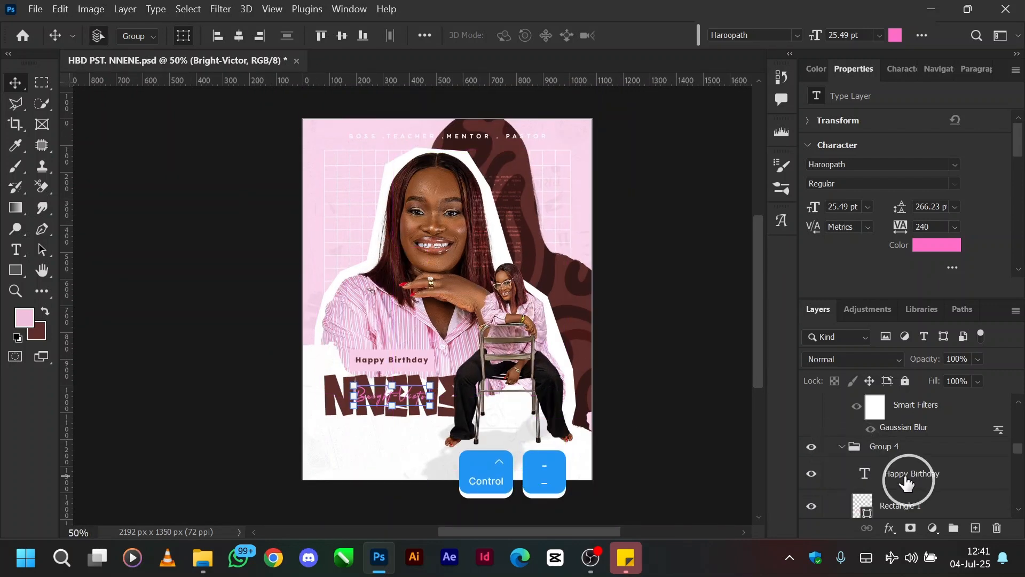
# Step: Select the "Happy Birthday" text layer to check its type settings, collapse Group 4, and select the script name text layer below it
pyautogui.click(906, 482)
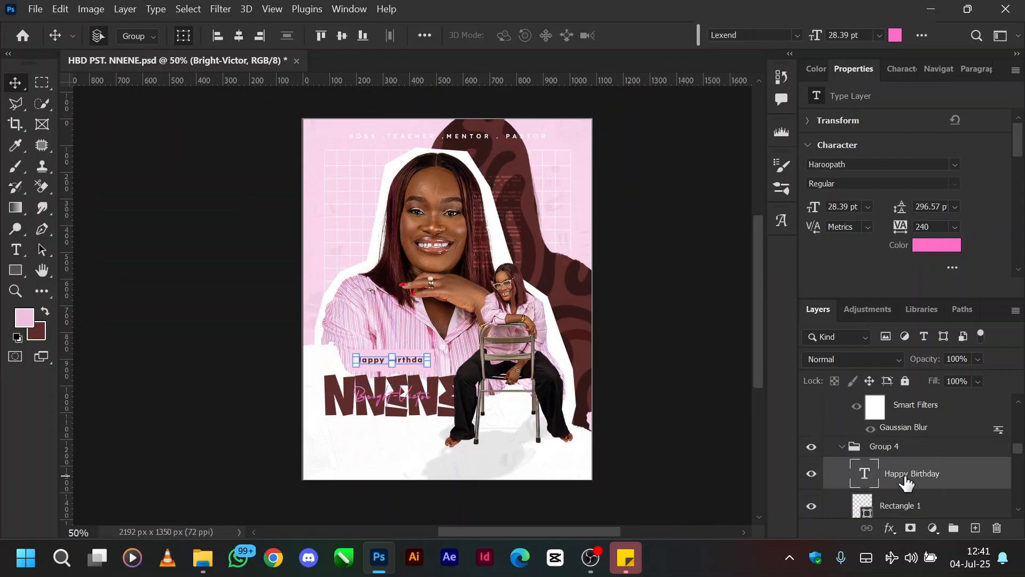
pyautogui.click(842, 447)
pyautogui.scroll(2, 881, 450)
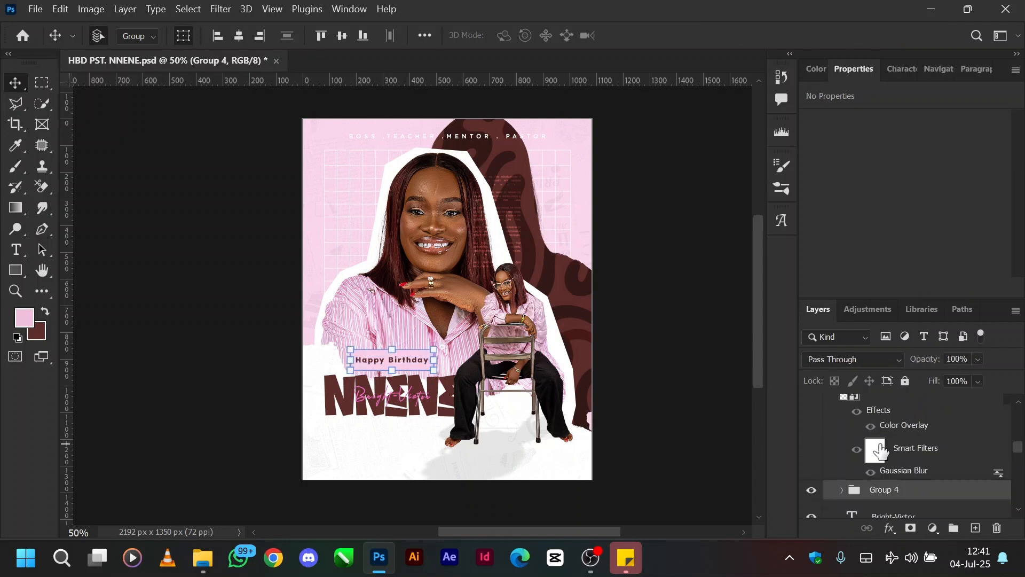
pyautogui.scroll(2, 882, 452)
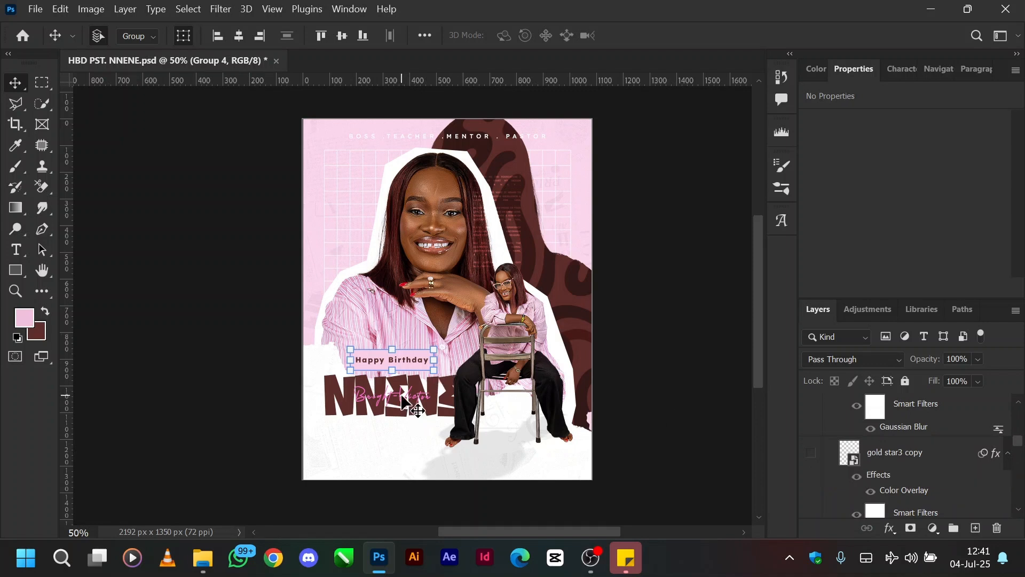
pyautogui.scroll(-4, 871, 448)
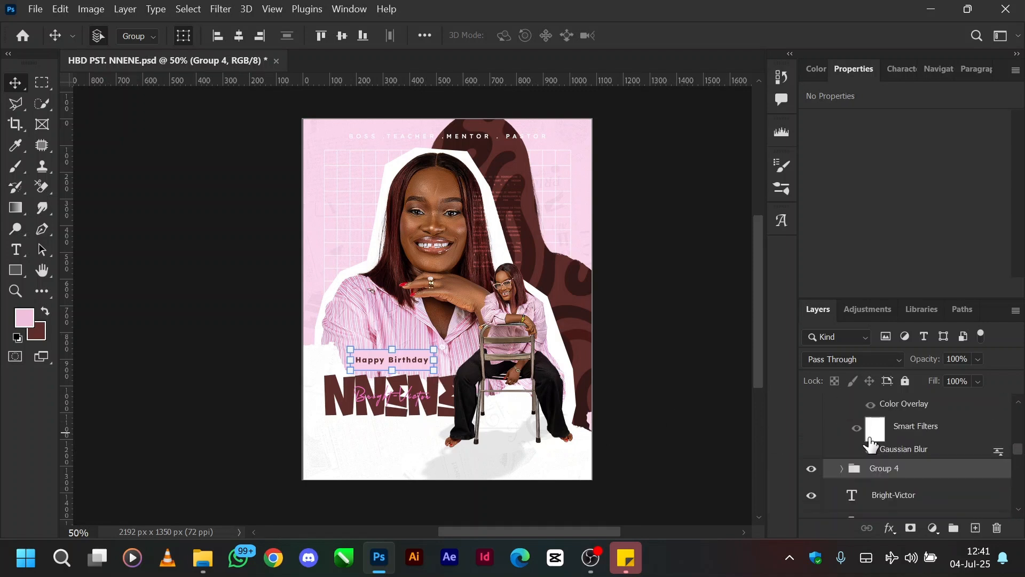
pyautogui.click(868, 496)
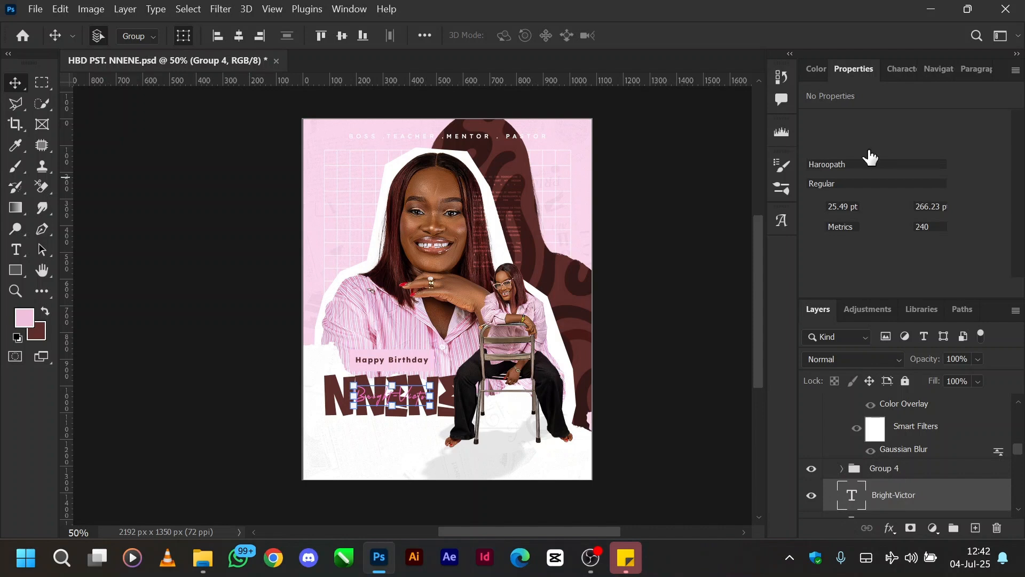
# Step: Show the gold star3 copy layer, and turn off its layer effects and smart filters
pyautogui.scroll(-3, 875, 463)
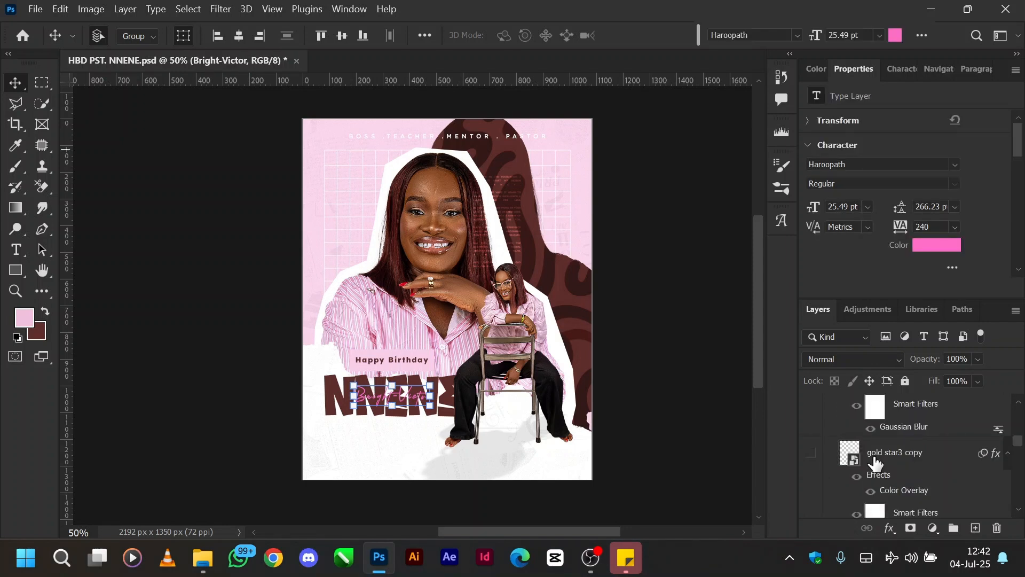
pyautogui.click(811, 453)
pyautogui.scroll(-2, 898, 457)
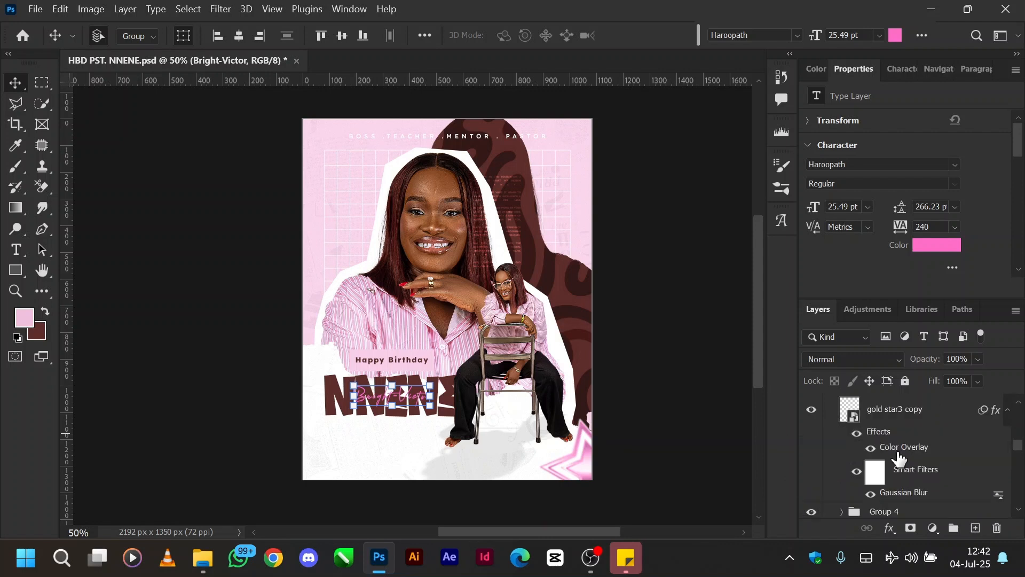
pyautogui.scroll(-2, 899, 457)
pyautogui.scroll(2, 893, 454)
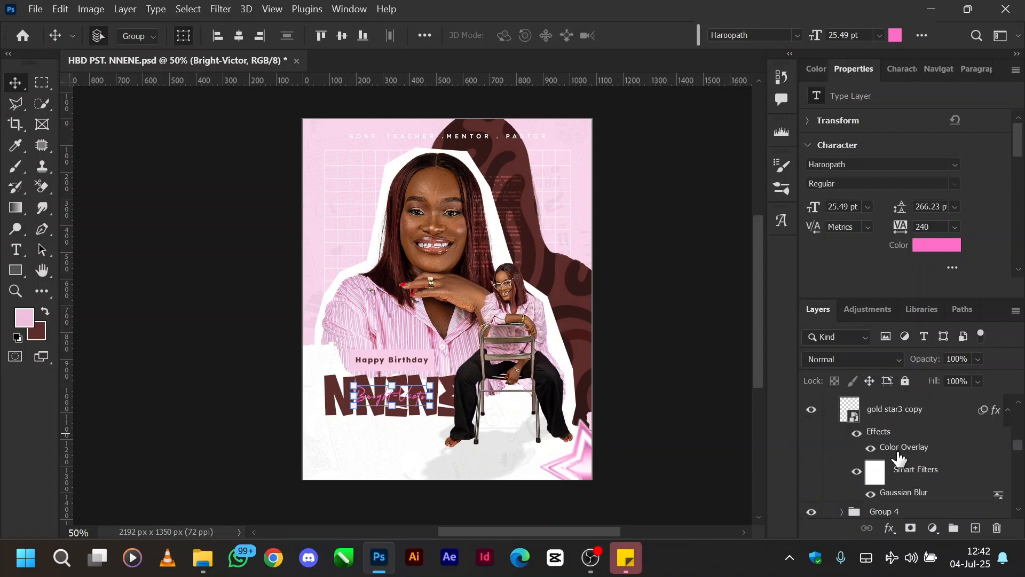
pyautogui.click(856, 434)
pyautogui.click(856, 471)
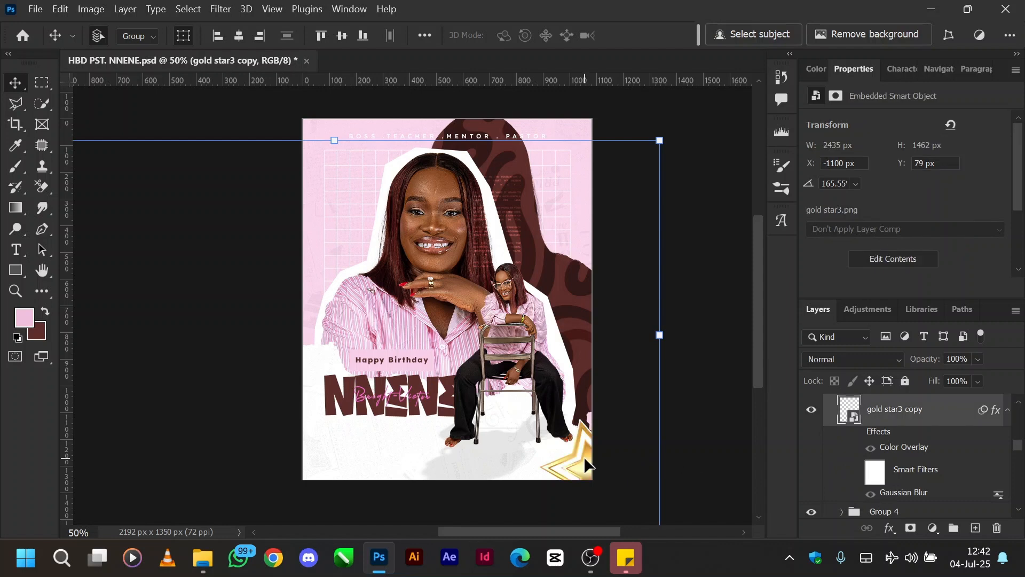
# Step: Try moving the gold star onto the seated portrait, undo the move, and turn its layer effects and smart filters back on
pyautogui.moveTo(585, 463); pyautogui.dragTo(508, 392)
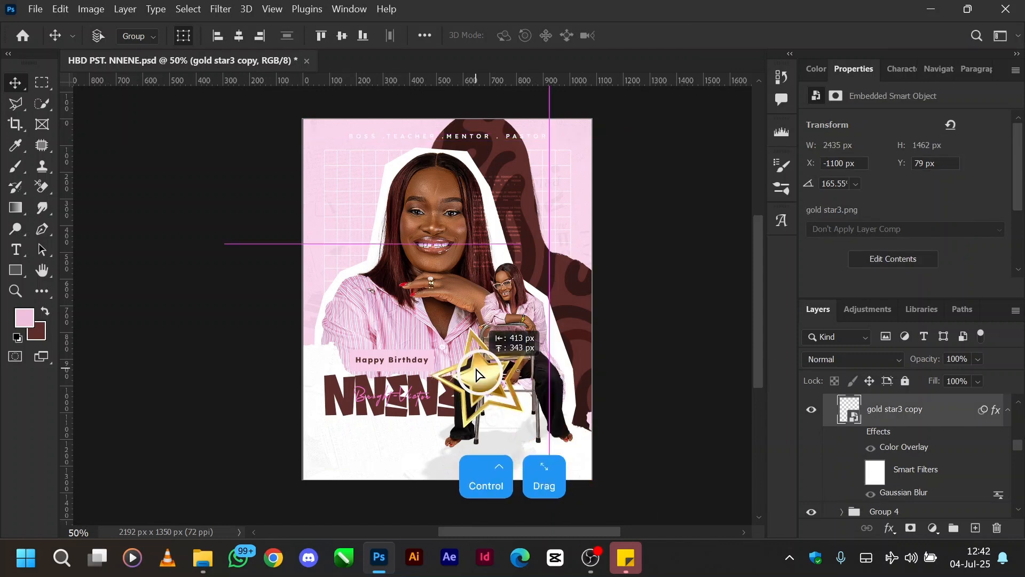
pyautogui.moveTo(477, 373); pyautogui.dragTo(475, 367)
pyautogui.hotkey('ctrl', 'z')
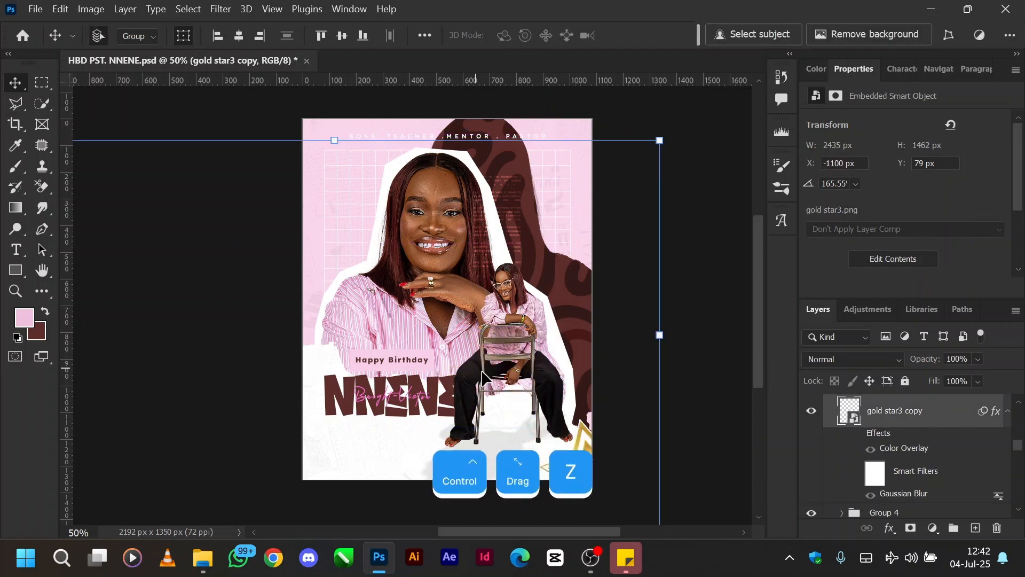
pyautogui.click(856, 433)
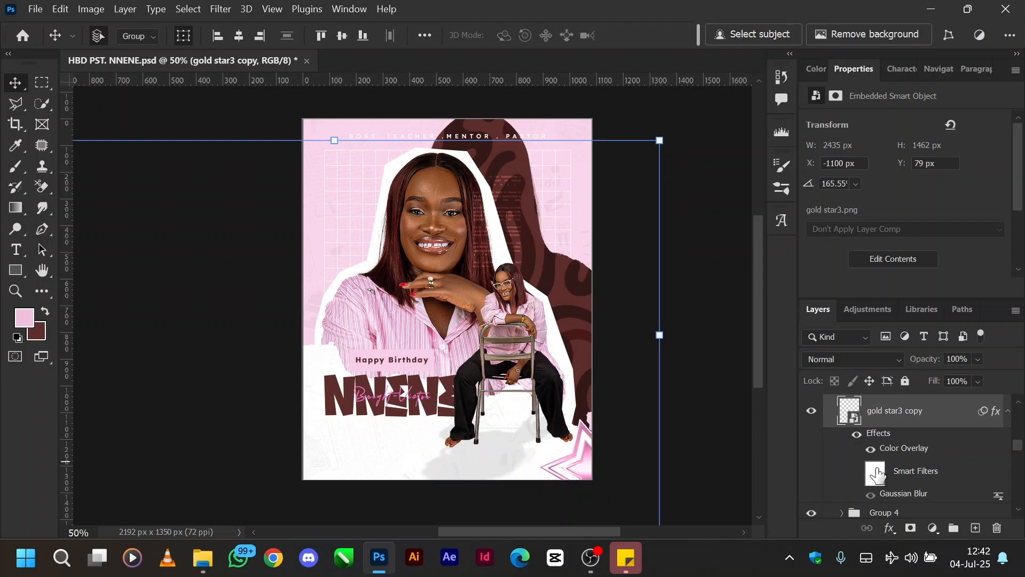
pyautogui.click(855, 476)
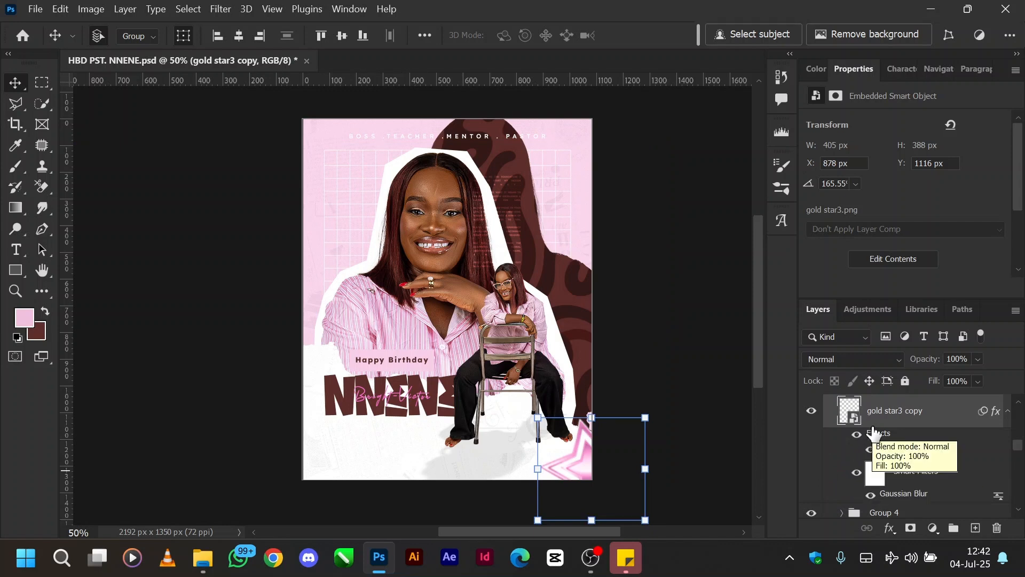
# Step: Open the gold star3 copy layer's Color Overlay style, and try the Normal blend mode on the star
pyautogui.rightClick(936, 421)
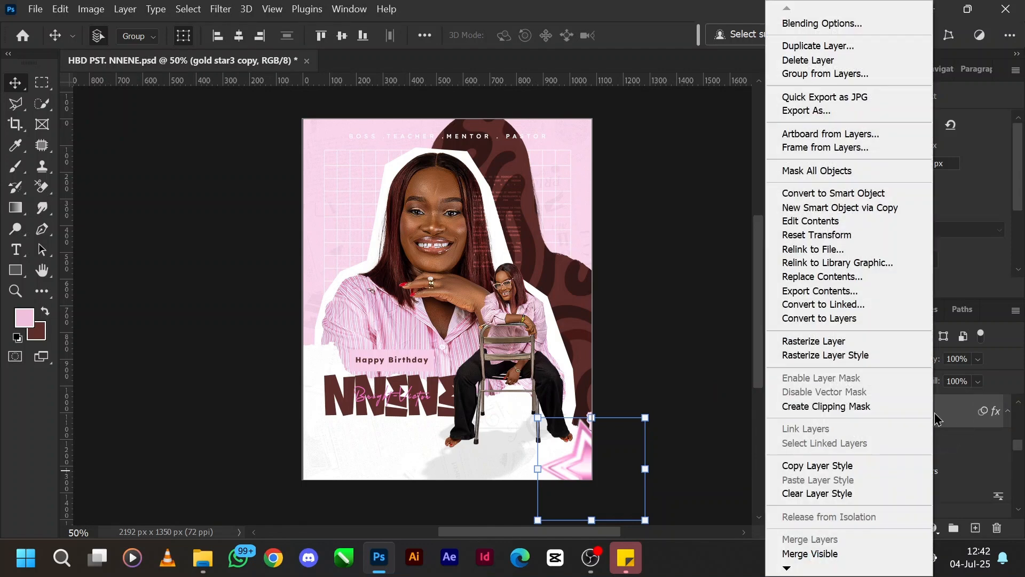
pyautogui.click(824, 32)
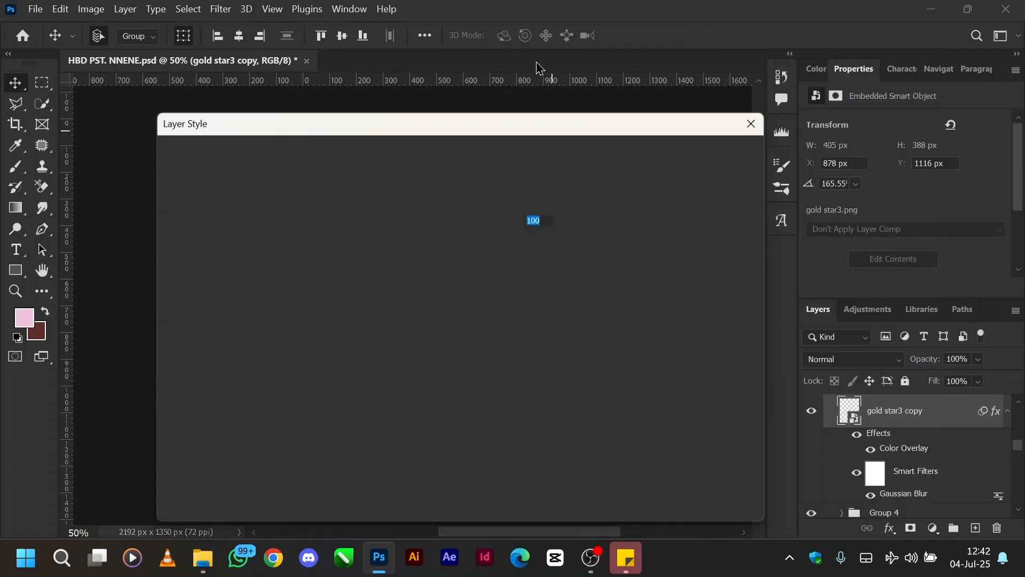
pyautogui.moveTo(428, 126); pyautogui.dragTo(854, 42)
pyautogui.click(717, 256)
pyautogui.click(897, 124)
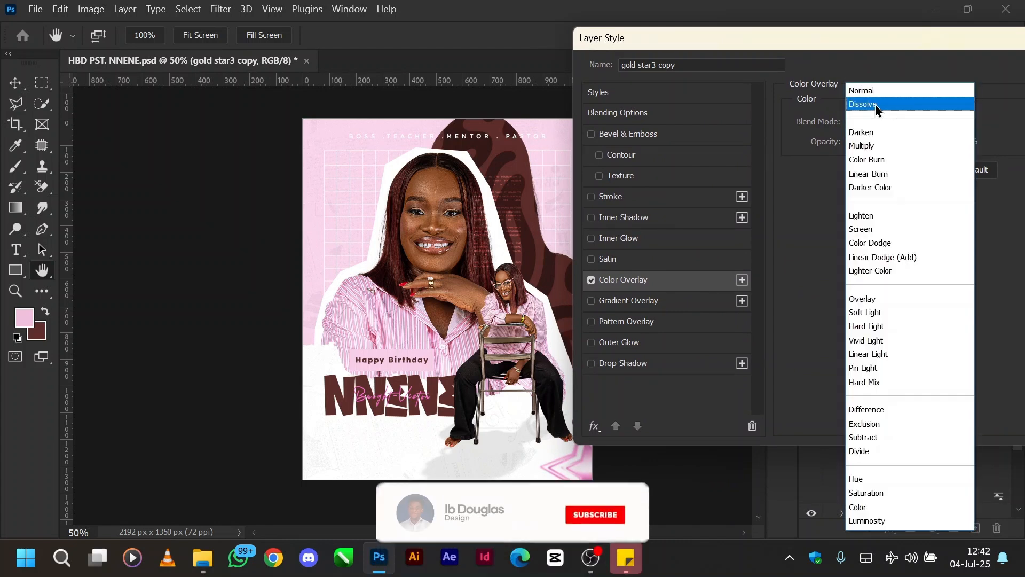
pyautogui.click(876, 92)
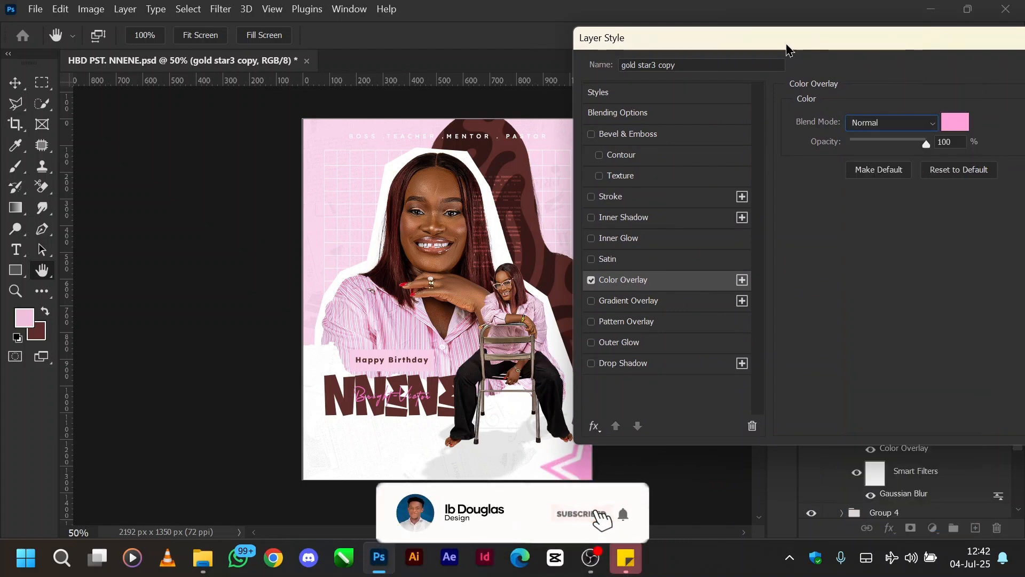
pyautogui.moveTo(787, 46); pyautogui.dragTo(804, 33)
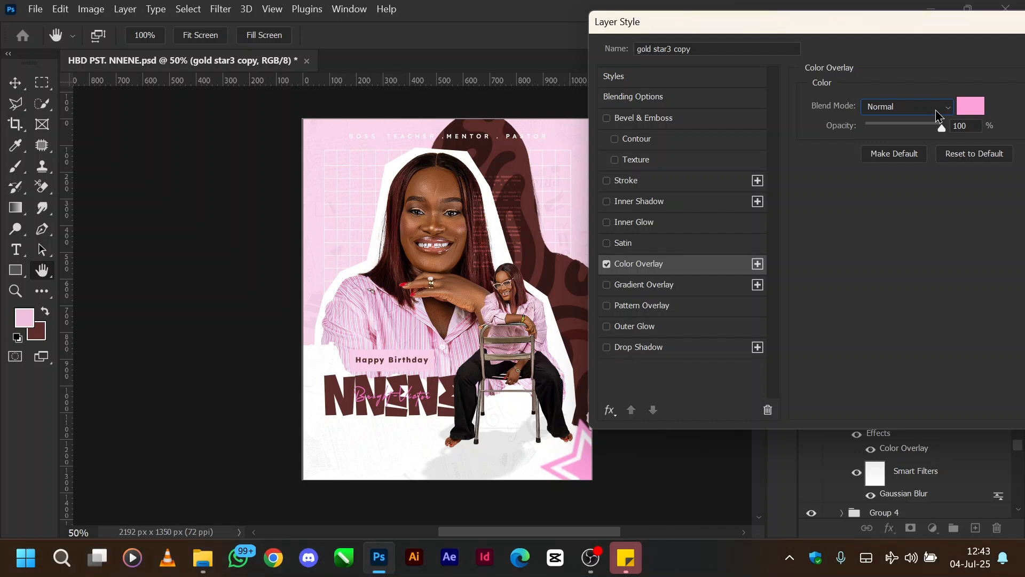
# Step: Set the star's Color Overlay blend mode to Color and apply the layer style
pyautogui.click(937, 109)
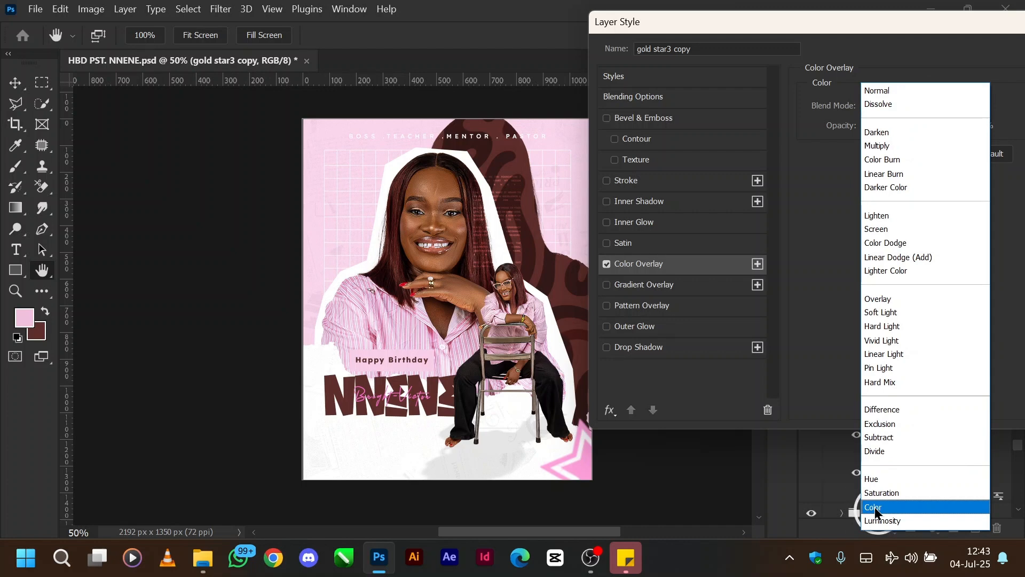
pyautogui.click(876, 510)
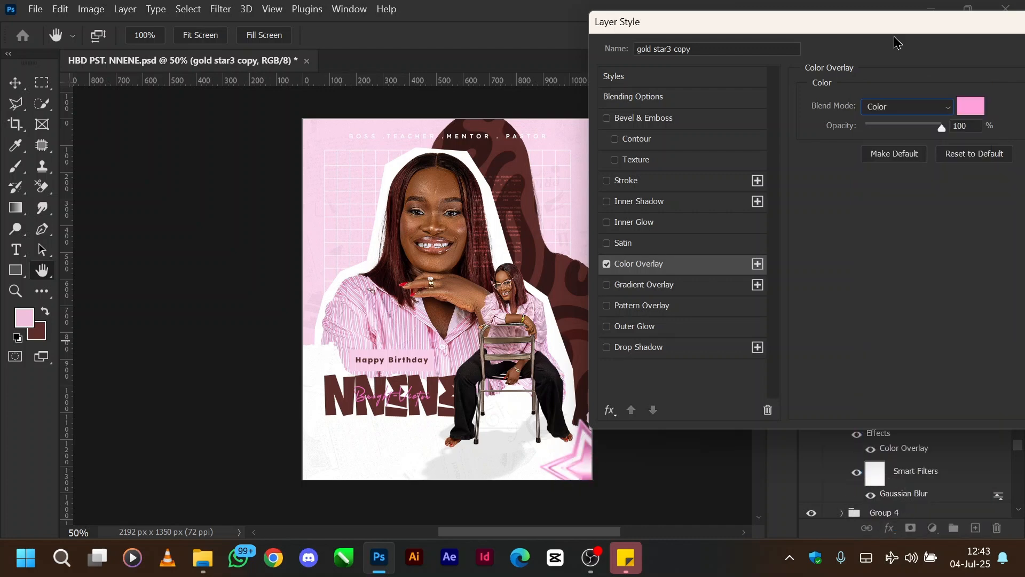
pyautogui.moveTo(878, 24); pyautogui.dragTo(487, 71)
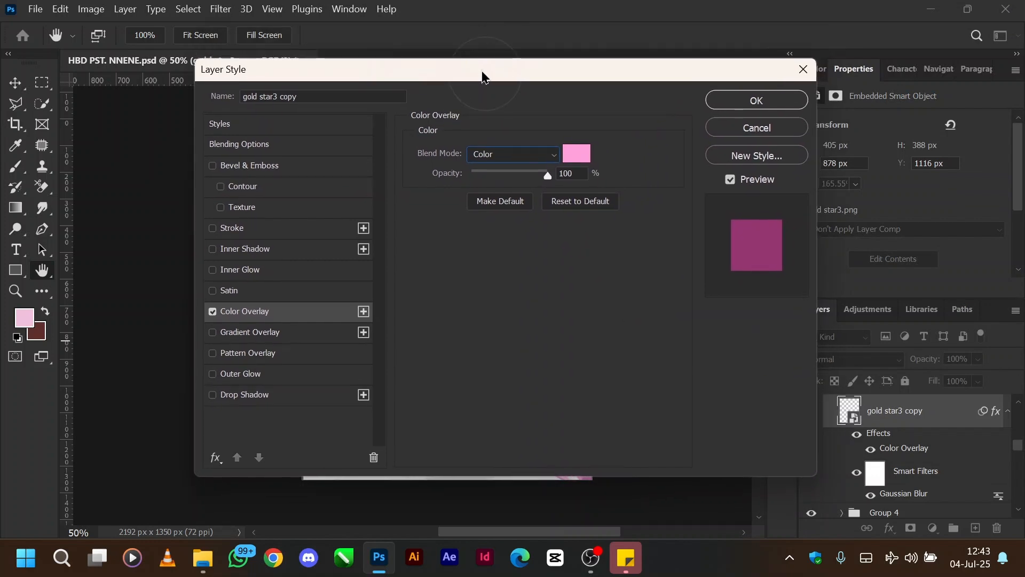
pyautogui.click(740, 104)
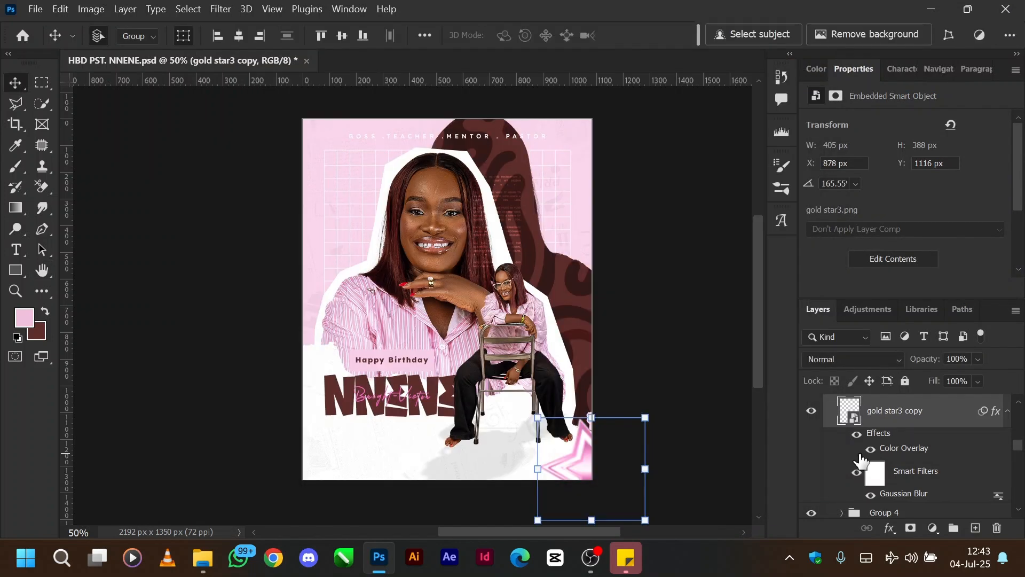
# Step: Examine the Blur filters available for the gold star3 copy layer
pyautogui.scroll(1, 861, 458)
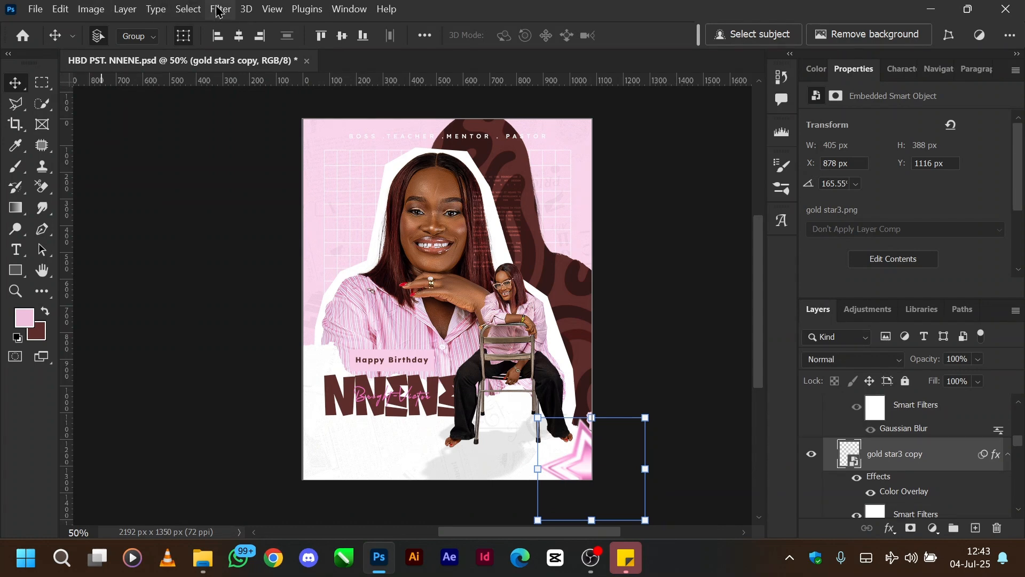
pyautogui.click(218, 12)
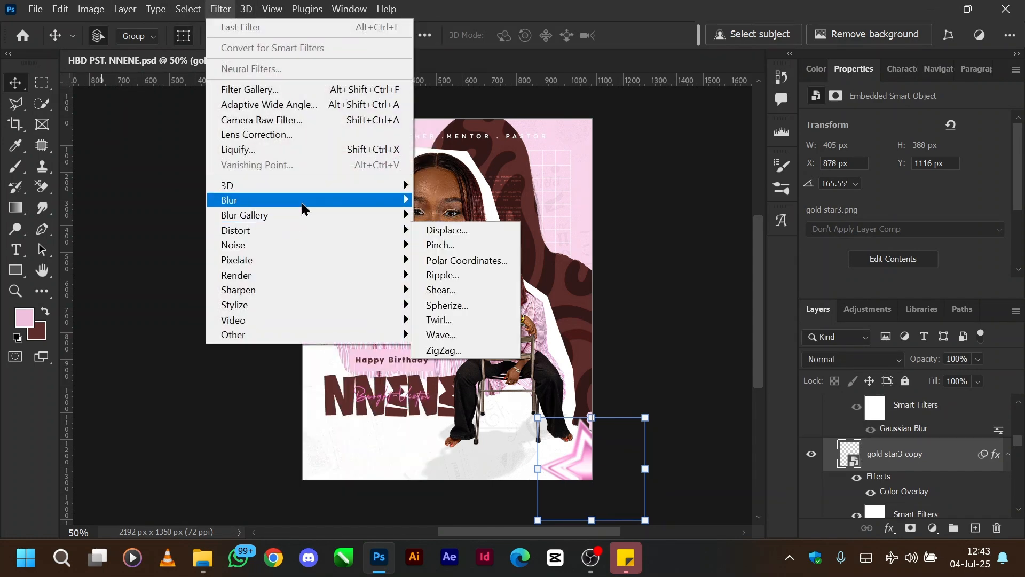
pyautogui.moveTo(302, 203)
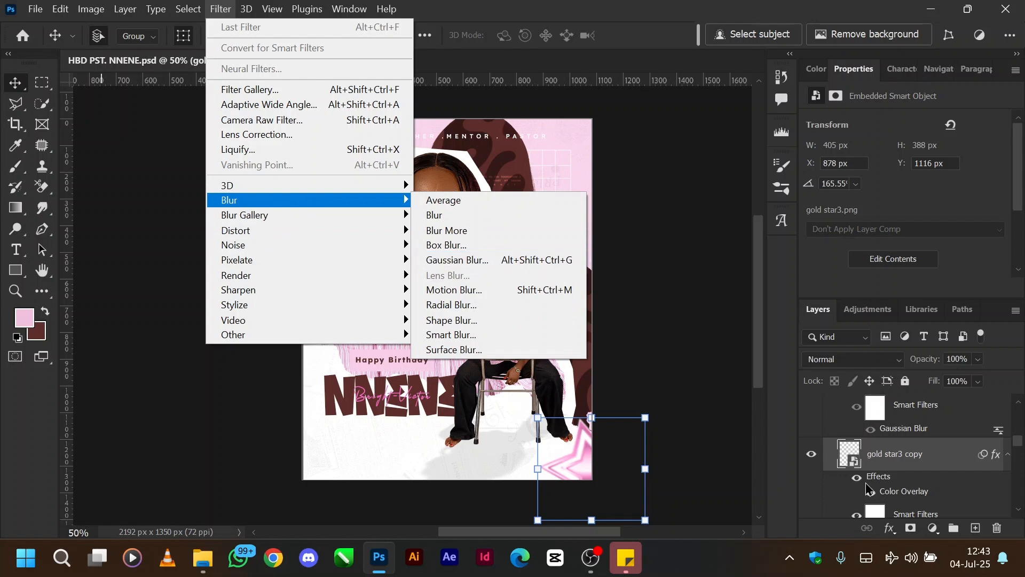
pyautogui.click(741, 447)
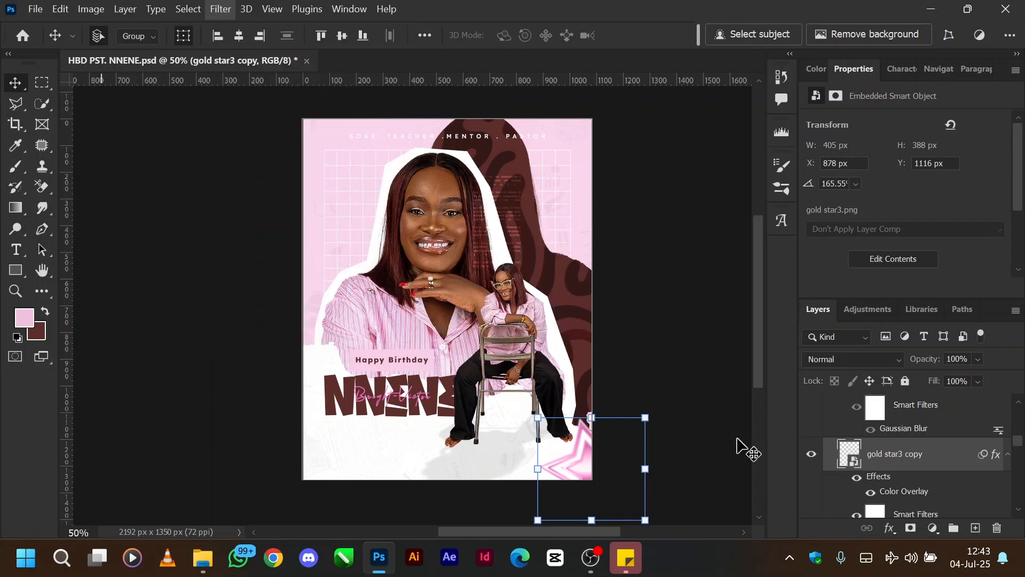
# Step: Show the second star layer, gold star3, on the flyer
pyautogui.scroll(1, 902, 459)
pyautogui.scroll(1, 843, 473)
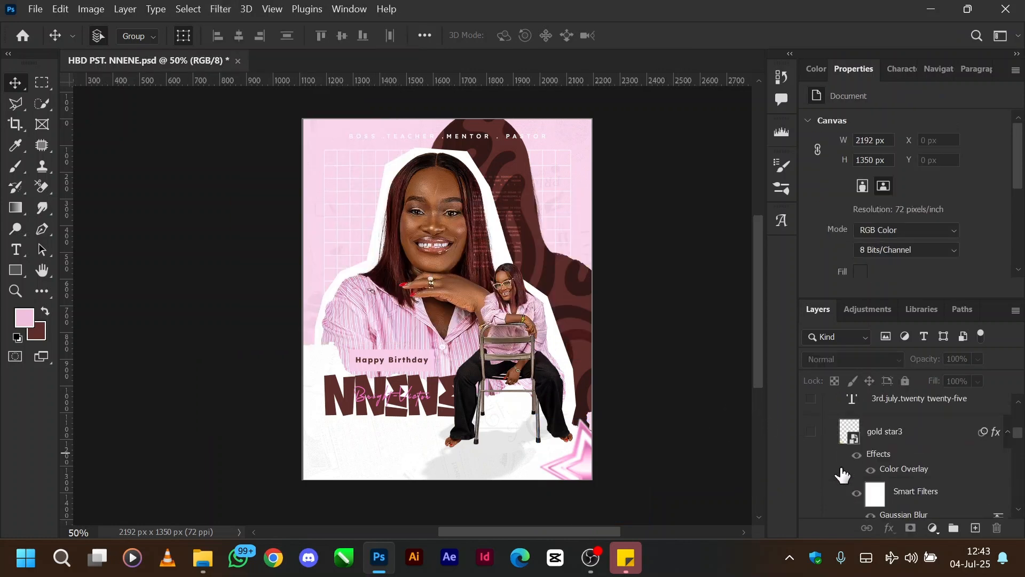
pyautogui.click(812, 431)
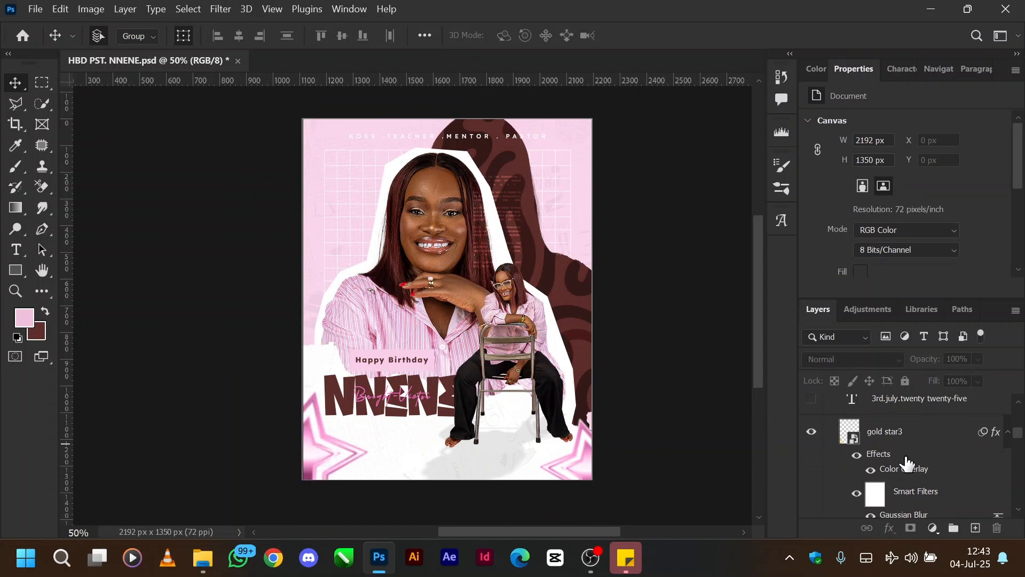
# Step: Show the date text layer and check its type settings, and show the "LIVE LONG AND PROSPER" text layer
pyautogui.scroll(3, 898, 466)
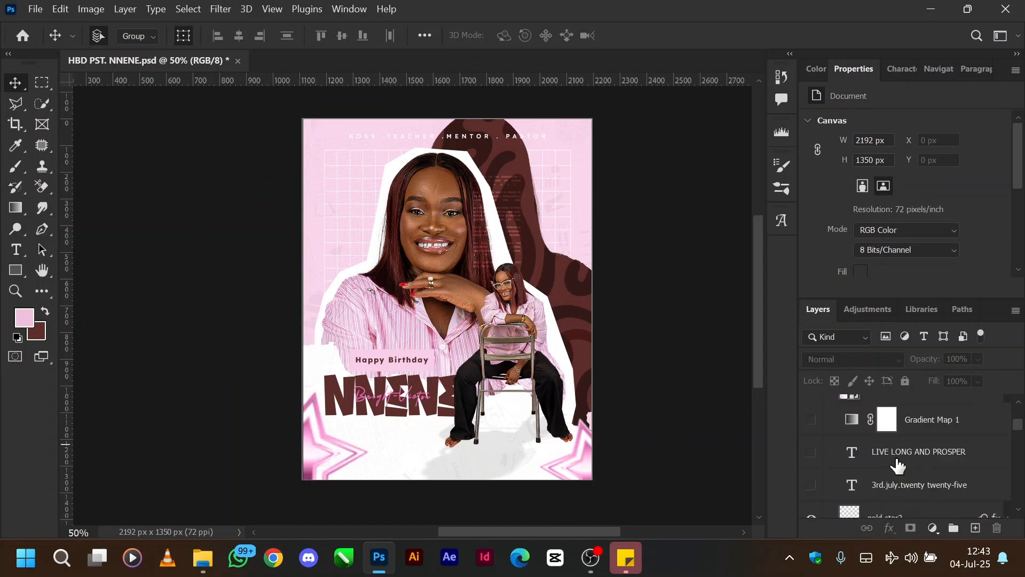
pyautogui.click(811, 485)
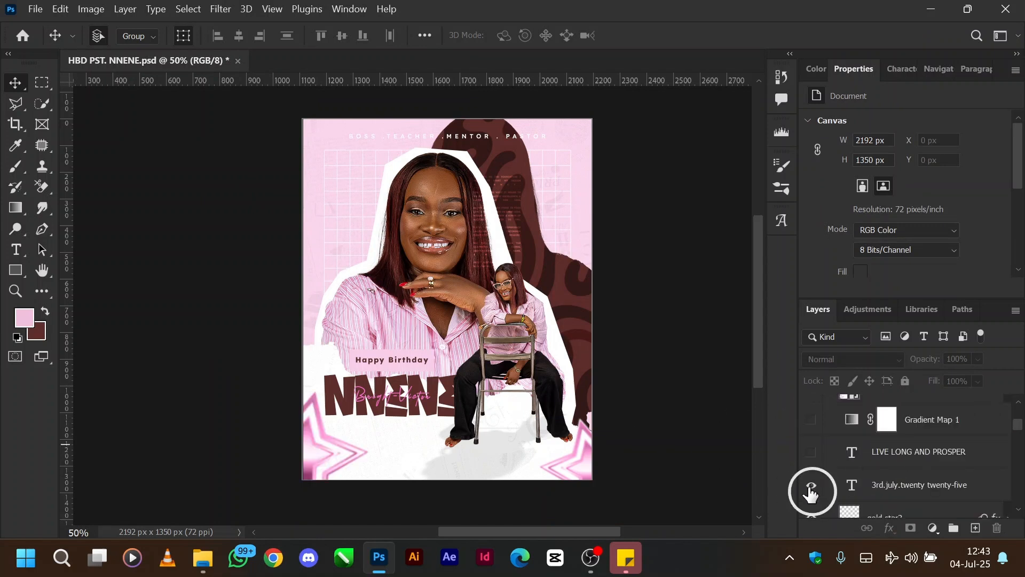
pyautogui.click(900, 484)
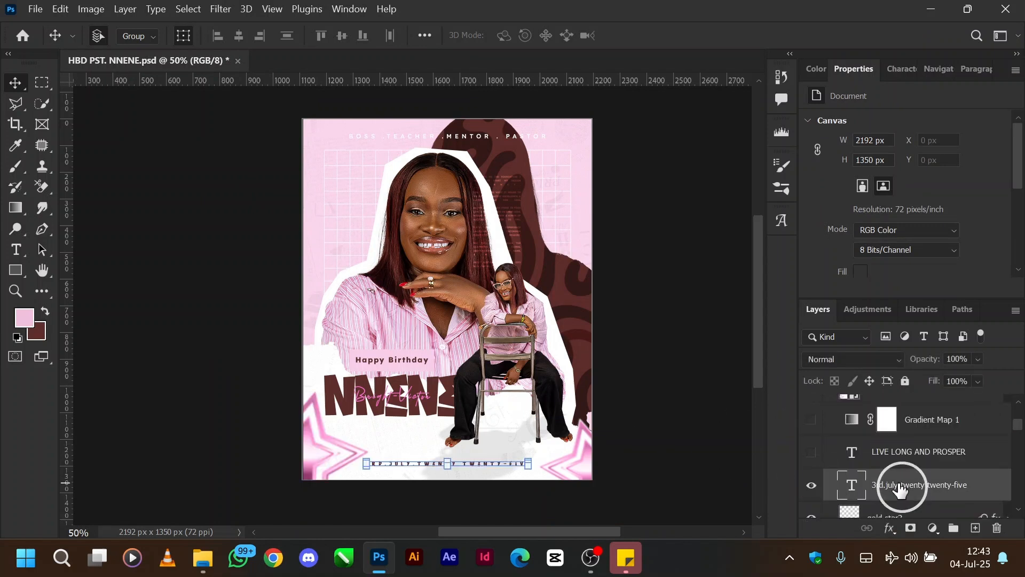
pyautogui.click(681, 426)
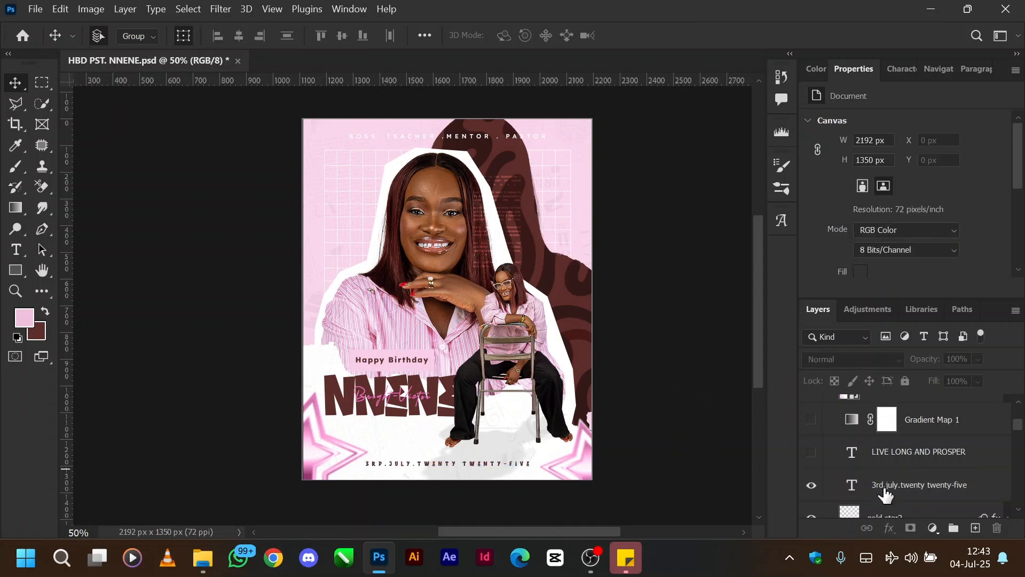
pyautogui.click(812, 452)
# Step: Show the Gradient Map 1 adjustment layer and inspect its pink gradient in the Gradient Editor
pyautogui.scroll(1, 958, 482)
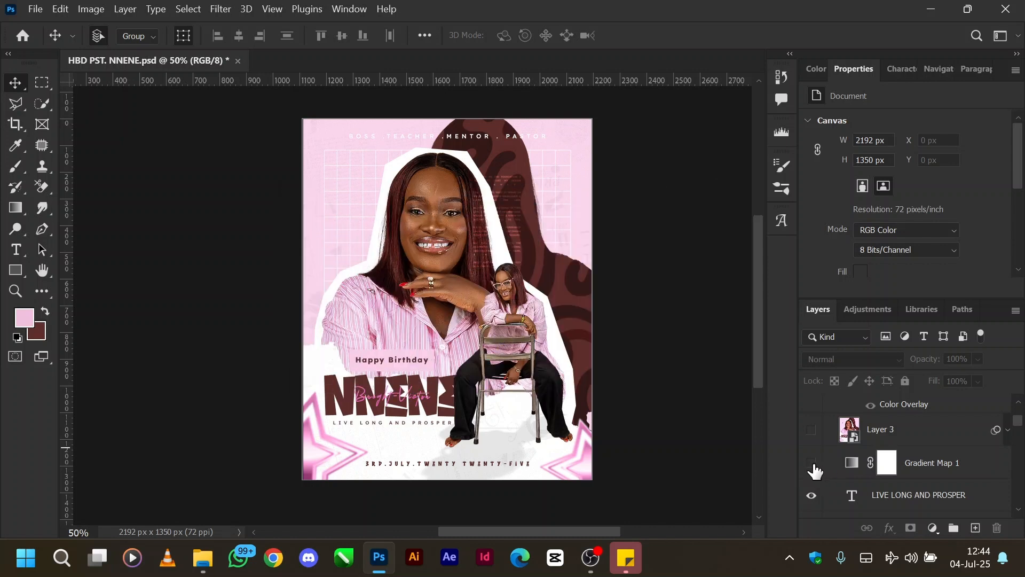
pyautogui.click(812, 466)
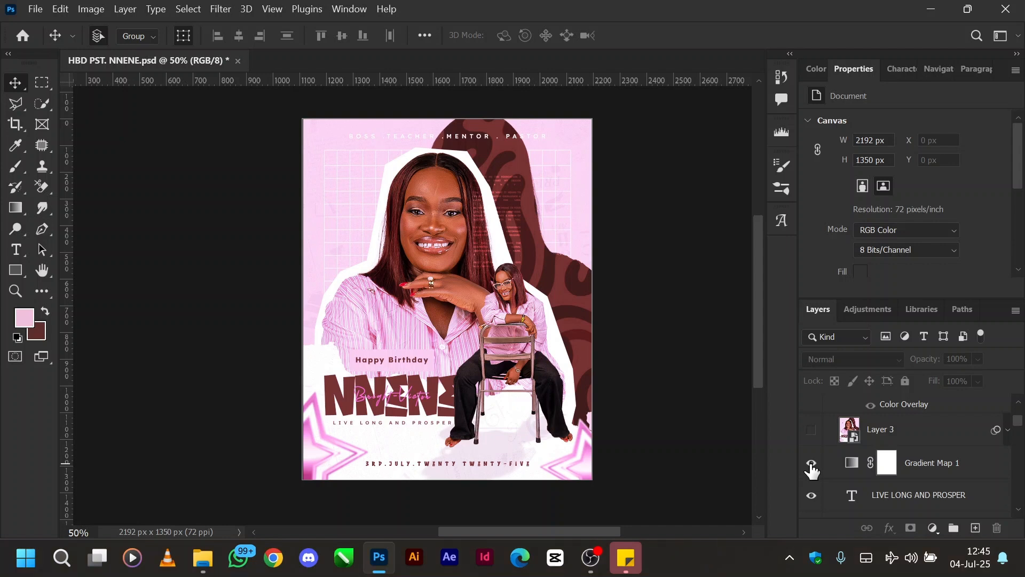
pyautogui.click(852, 469)
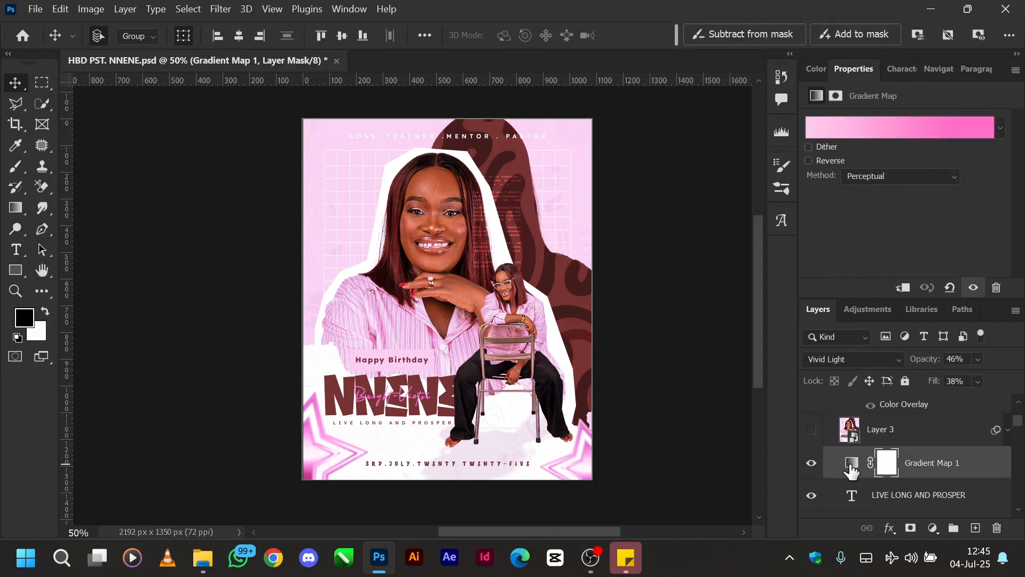
pyautogui.click(971, 134)
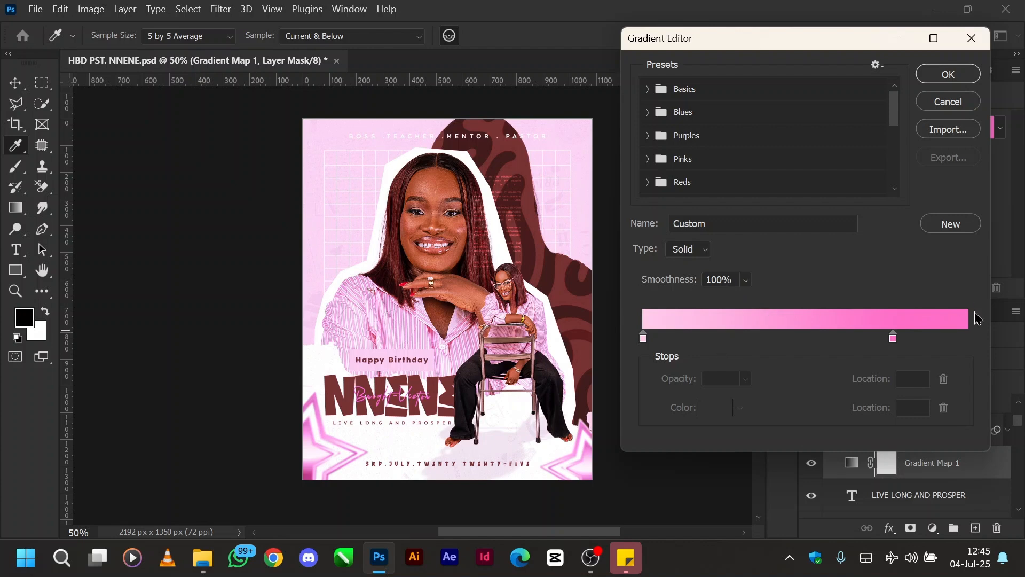
pyautogui.click(946, 74)
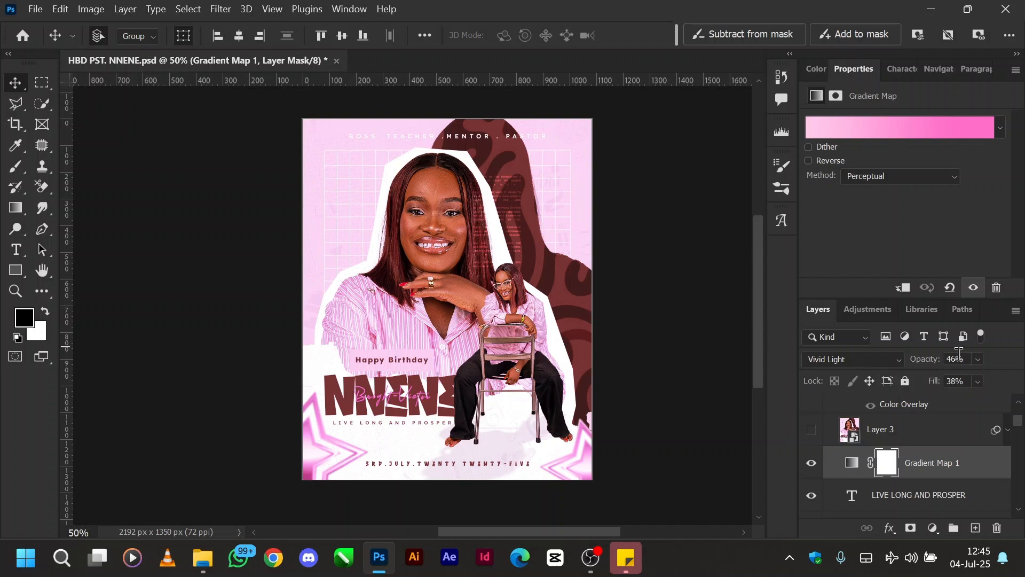
# Step: Toggle the Gradient Map 1 adjustment layer off and on to compare its effect on the flyer
pyautogui.click(811, 465)
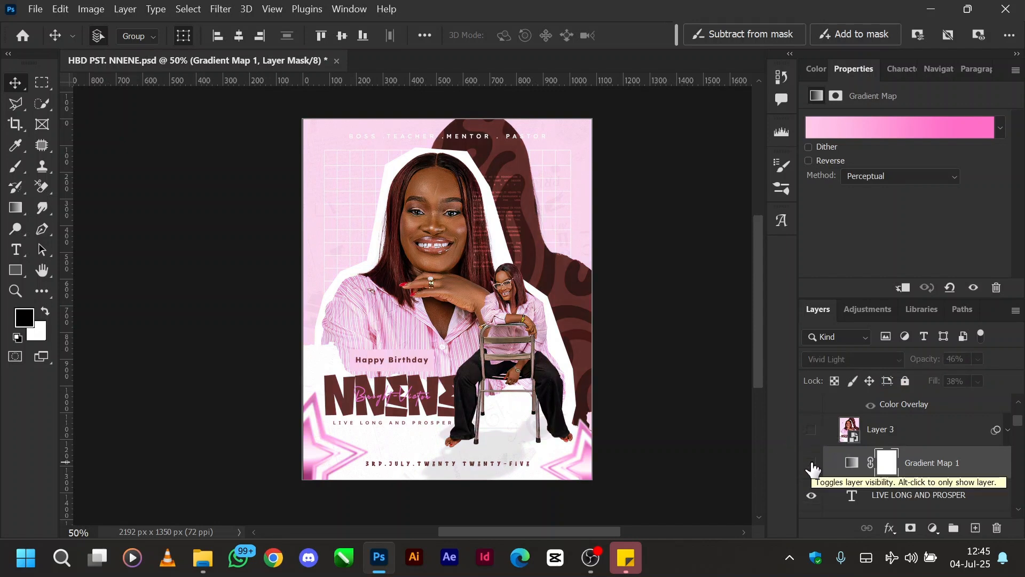
pyautogui.click(812, 464)
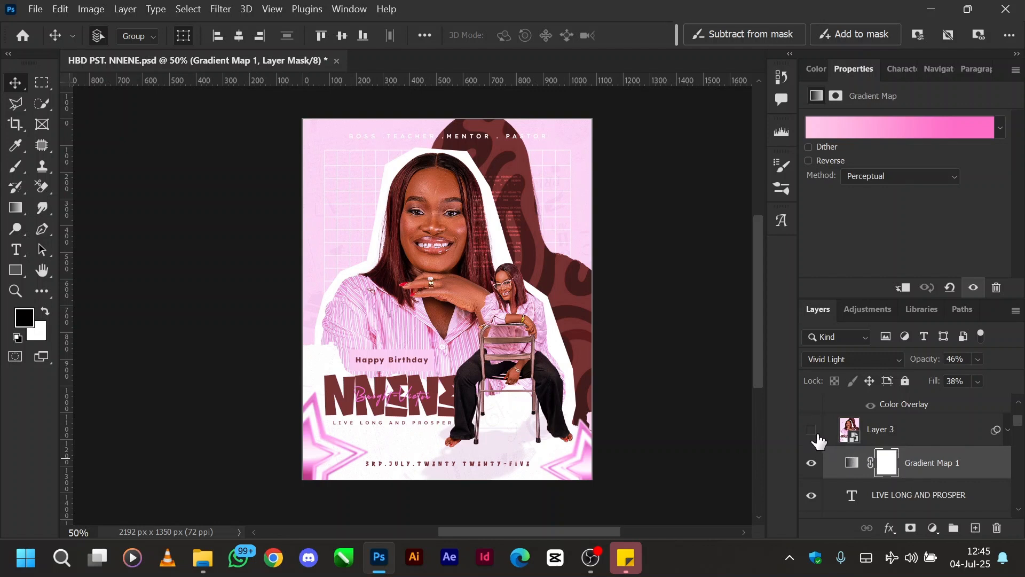
# Step: Show the merged smart object Layer 3 above the gradient map and expand its list of smart filters
pyautogui.scroll(2, 819, 441)
pyautogui.scroll(-2, 819, 441)
pyautogui.click(811, 431)
pyautogui.click(1008, 431)
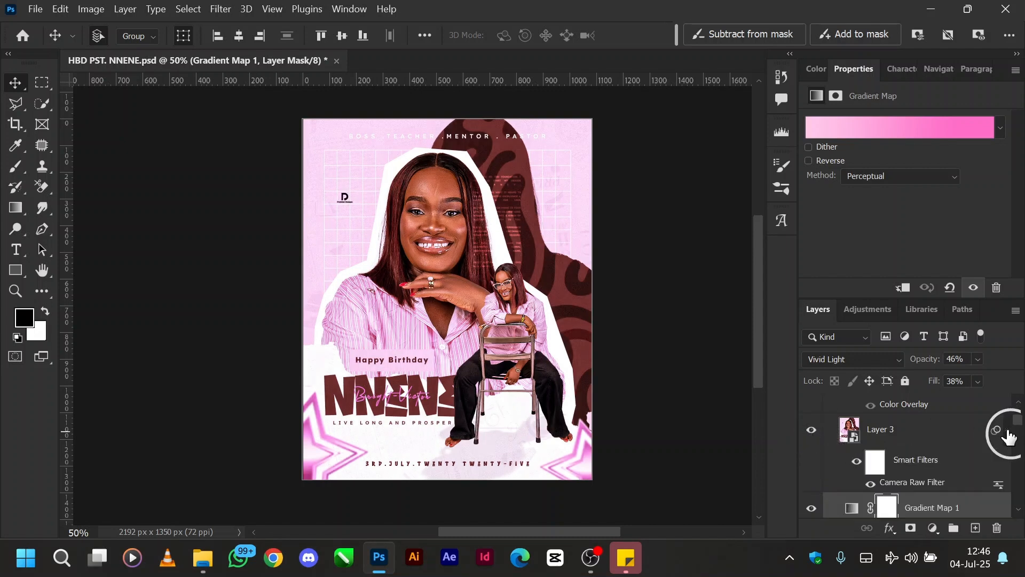
# Step: Compare the flyer with Layer 3's Camera Raw smart filter off and on, and check where Camera Raw Filter is found
pyautogui.click(856, 468)
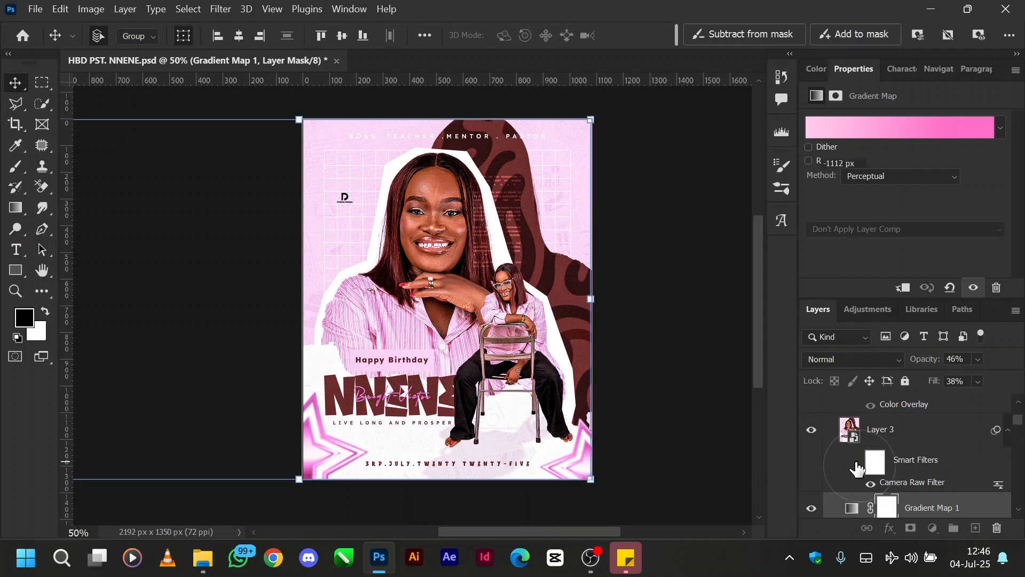
pyautogui.click(857, 469)
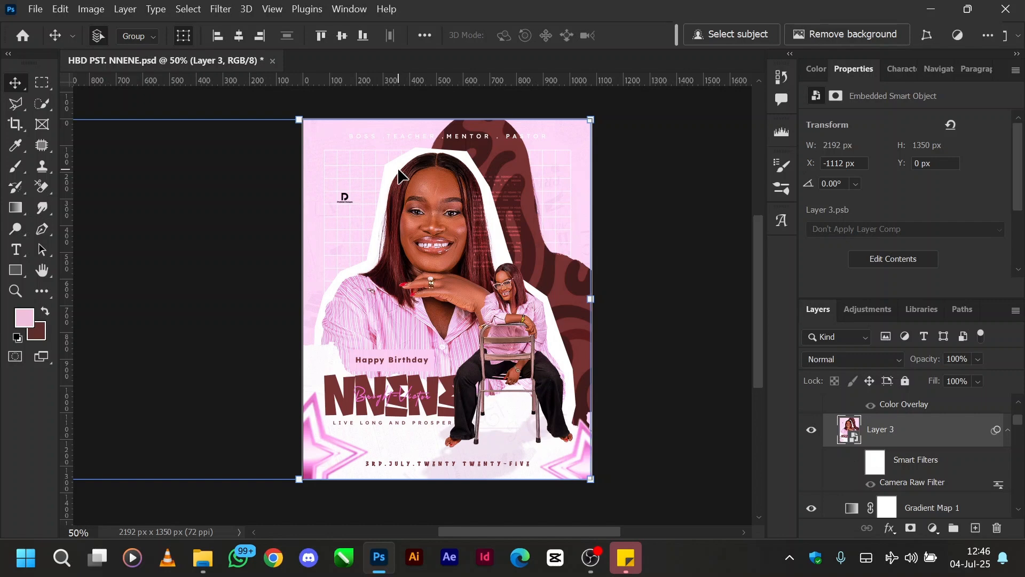
pyautogui.click(221, 10)
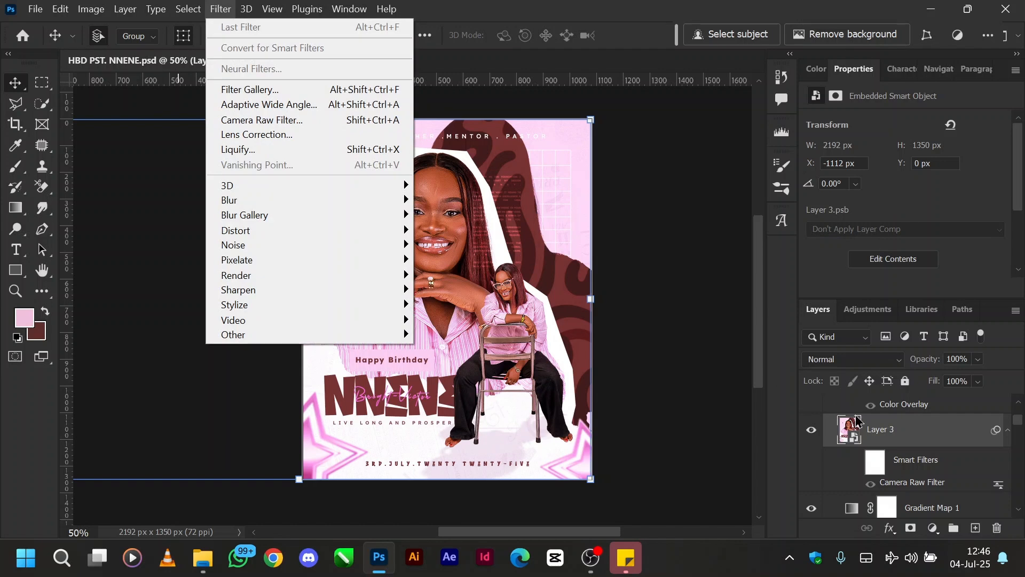
pyautogui.click(904, 432)
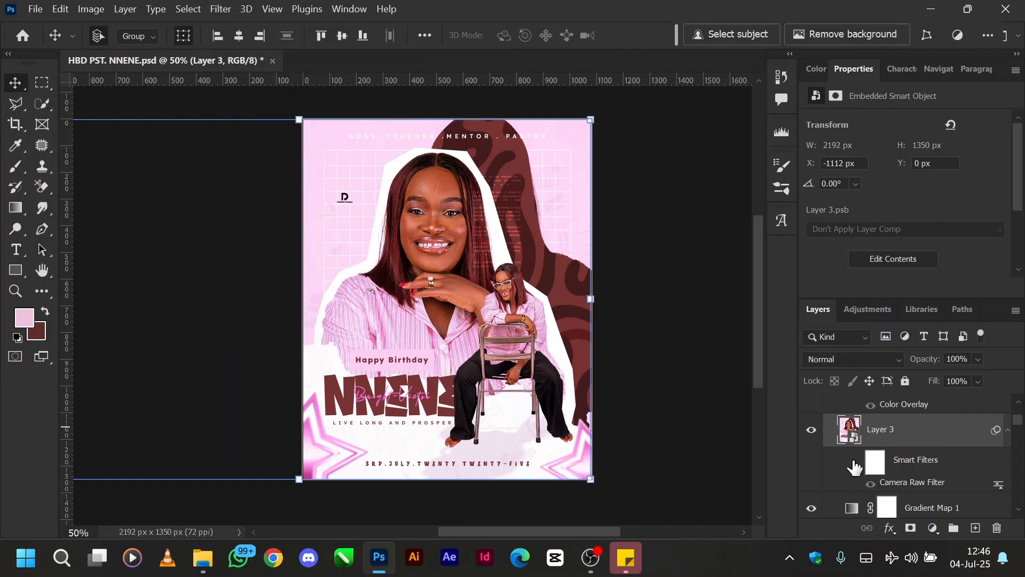
pyautogui.click(855, 462)
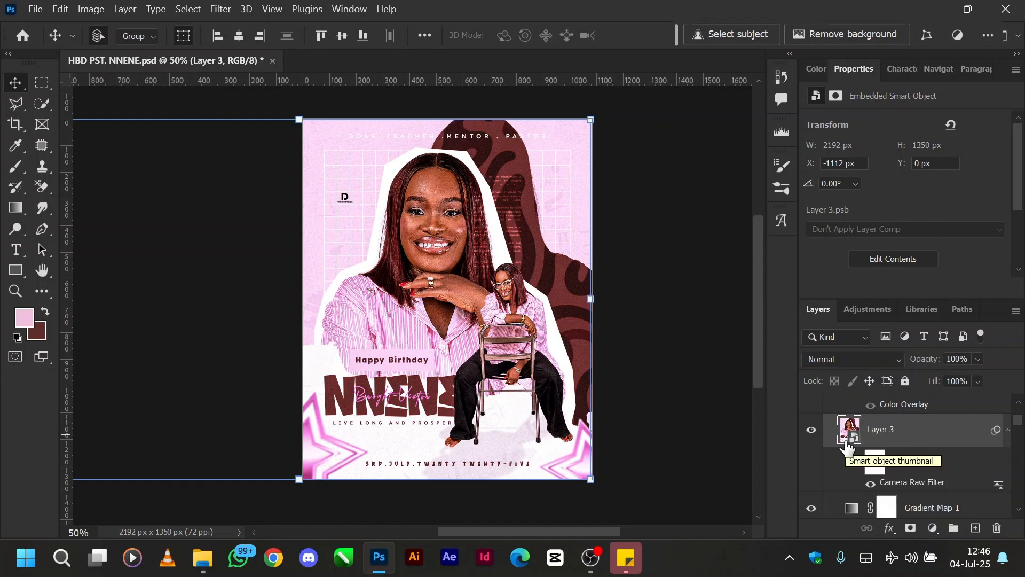
# Step: Show the PD 2 logo layer on the flyer and collapse the contents of Artboard 2
pyautogui.scroll(1, 847, 447)
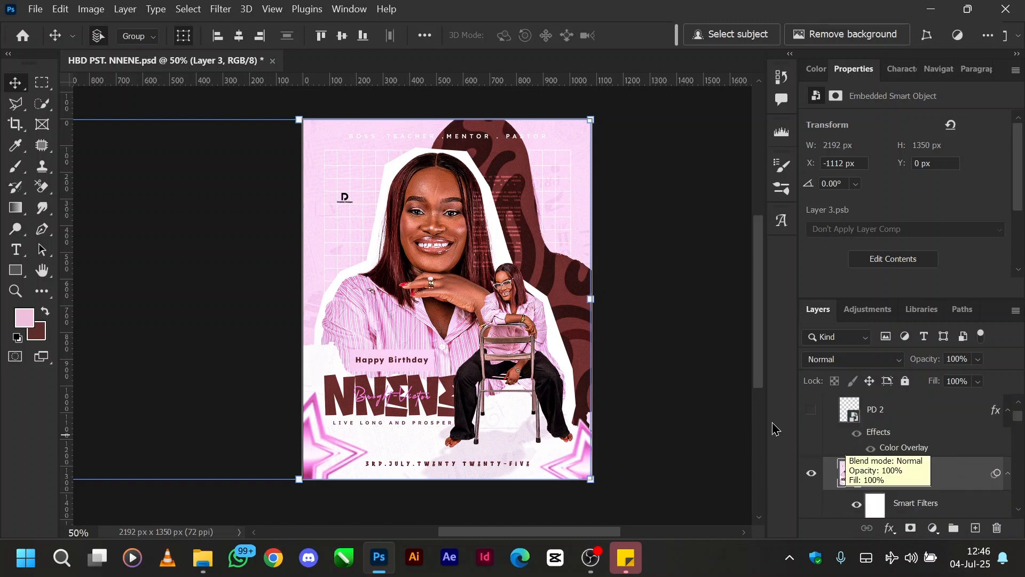
pyautogui.click(812, 411)
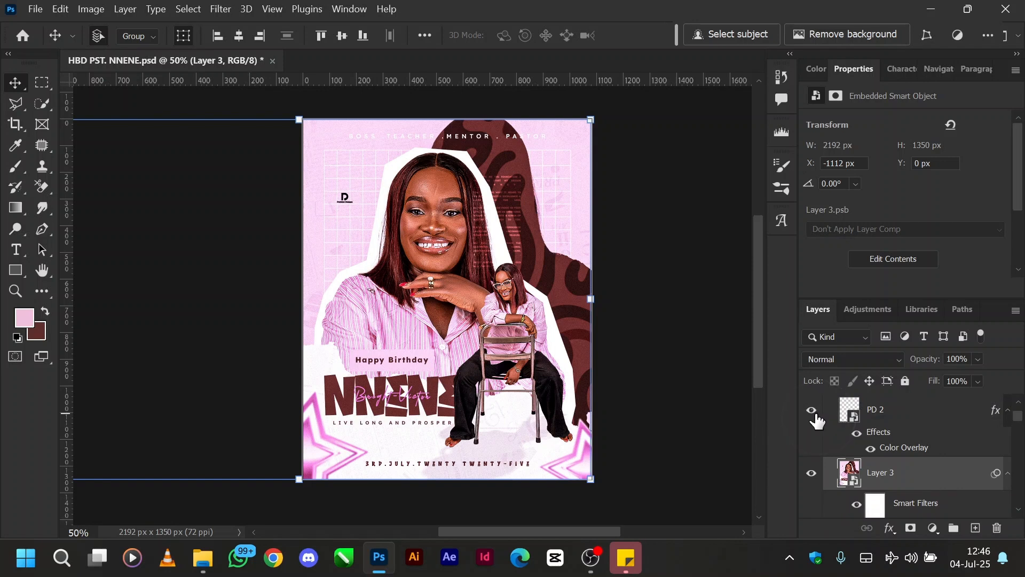
pyautogui.click(895, 418)
pyautogui.scroll(1, 895, 419)
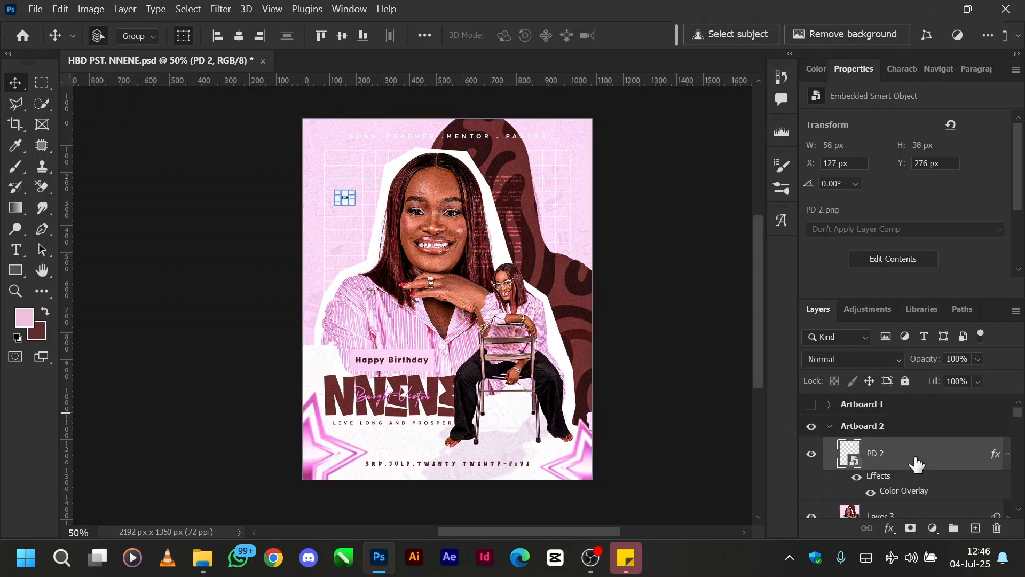
pyautogui.scroll(-1, 917, 463)
pyautogui.click(899, 474)
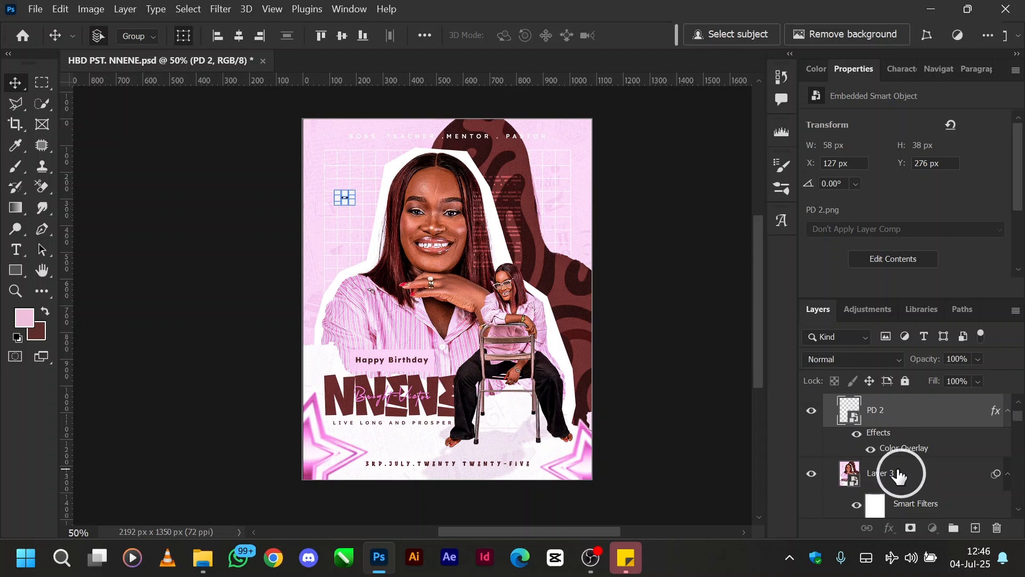
pyautogui.scroll(2, 899, 474)
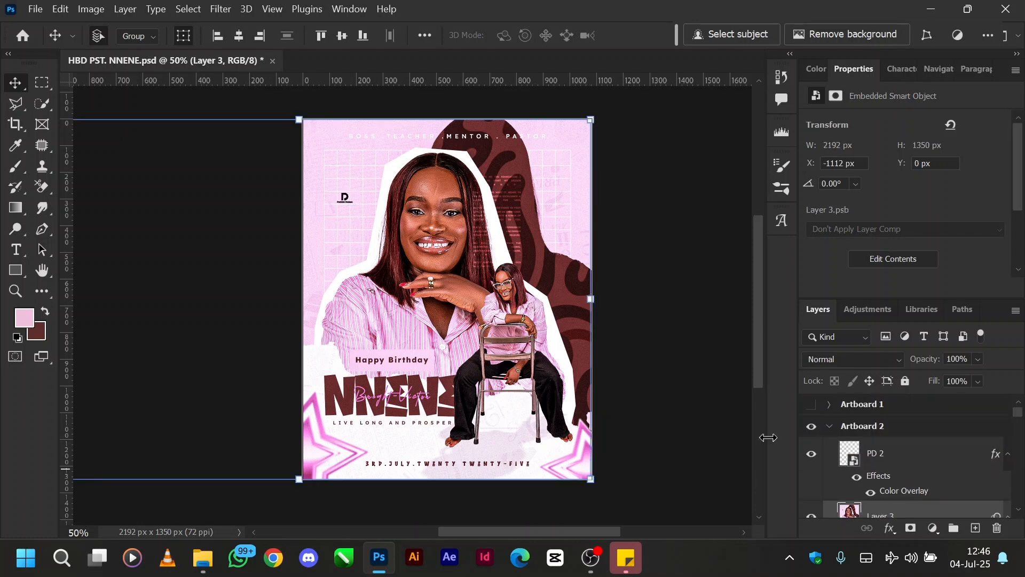
pyautogui.click(830, 427)
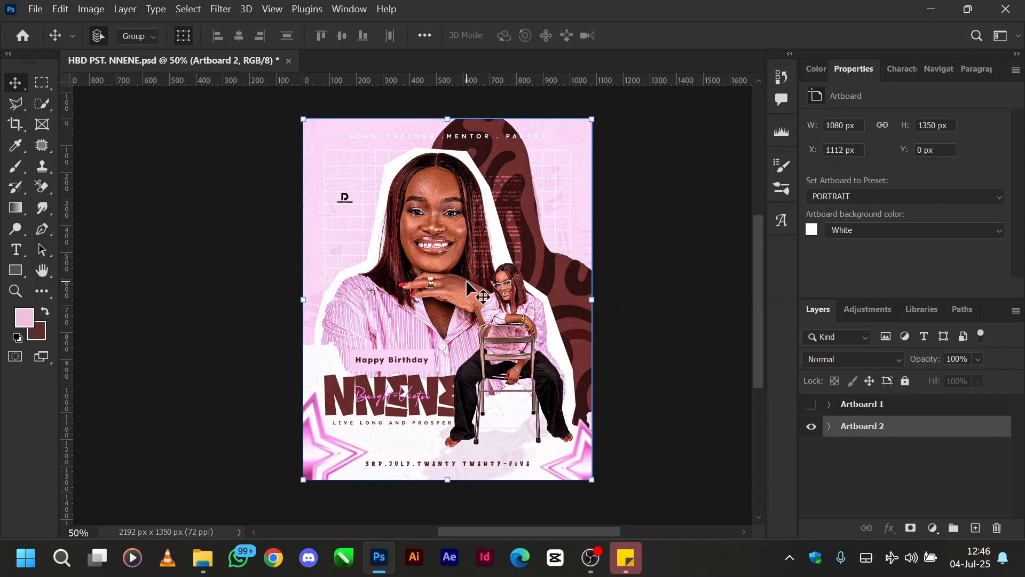
# Step: Show Artboard 1 to view the red and pink birthday flyers side by side, and hide it again
pyautogui.click(811, 405)
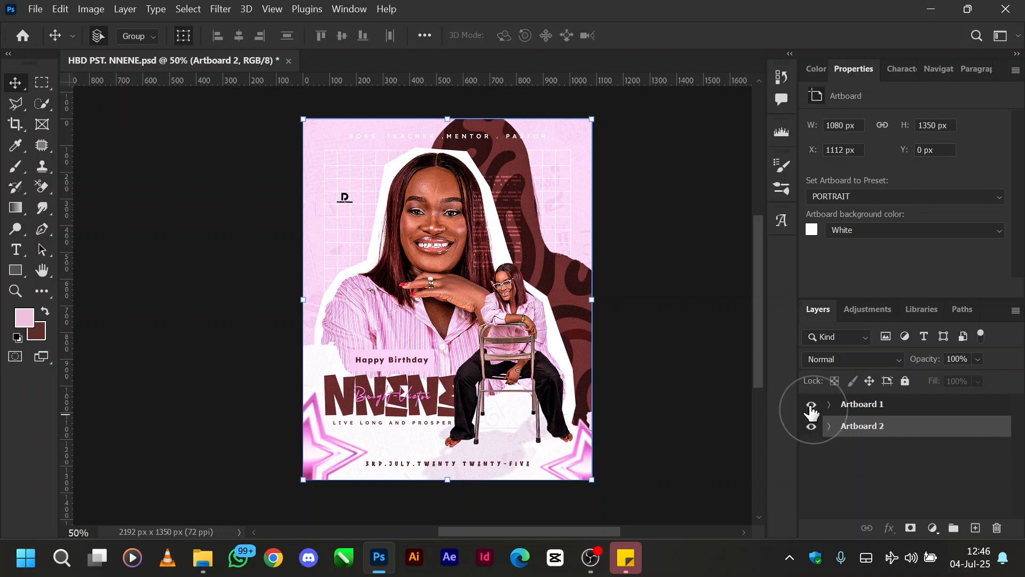
pyautogui.hscroll(2, 507, 421)
pyautogui.hscroll(-4, 503, 420)
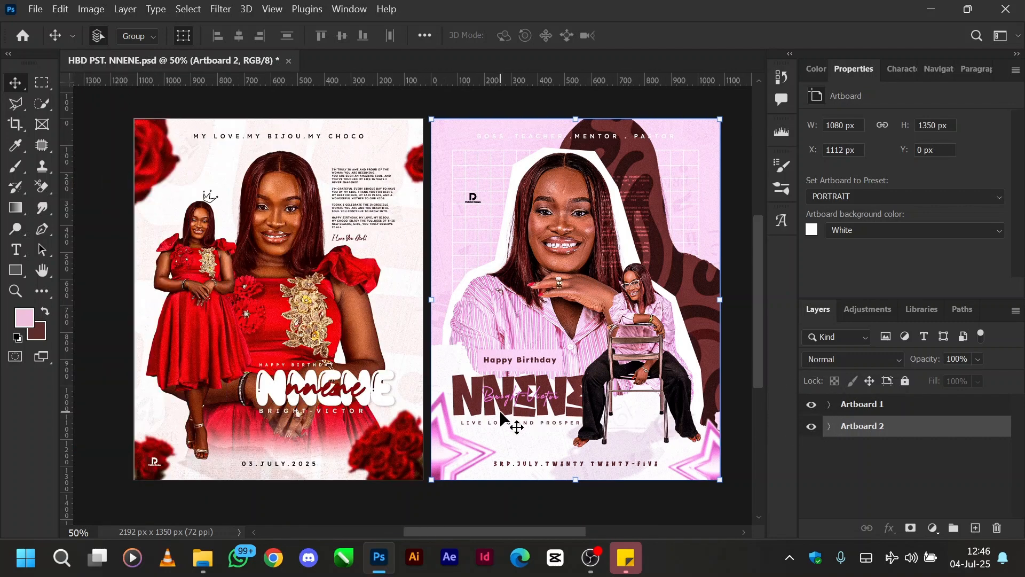
pyautogui.hscroll(-2, 503, 419)
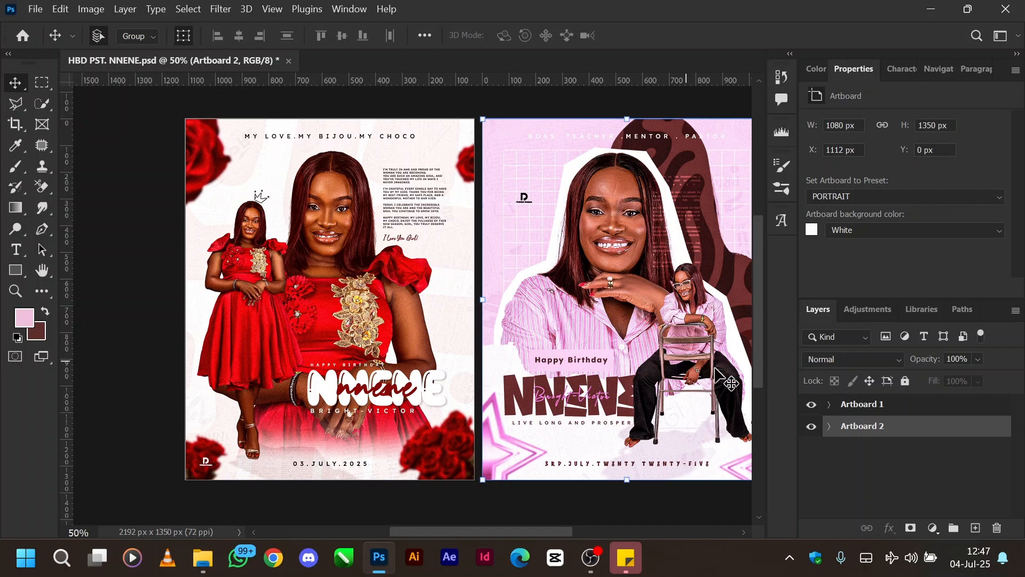
pyautogui.click(811, 409)
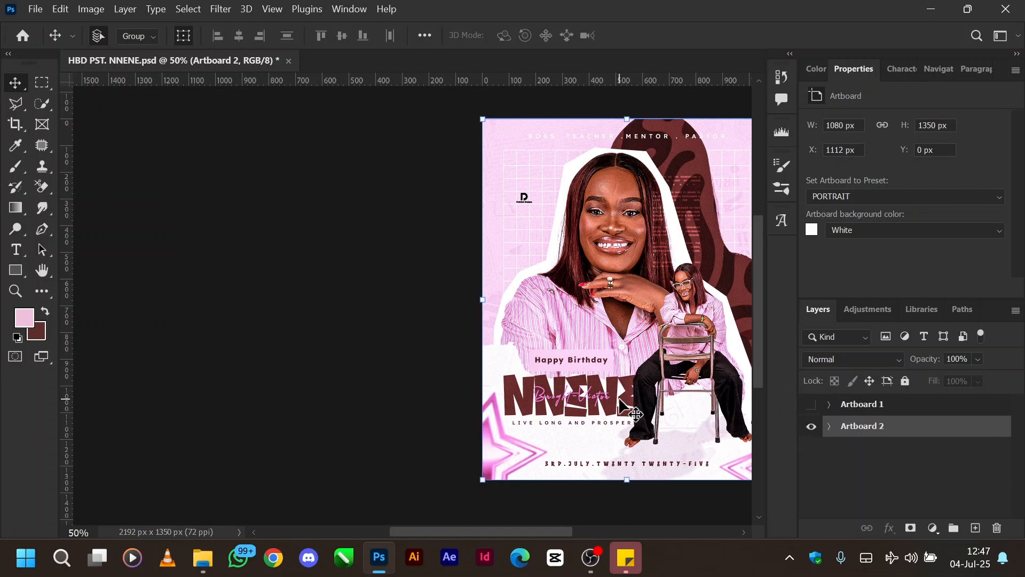
pyautogui.hscroll(3, 619, 400)
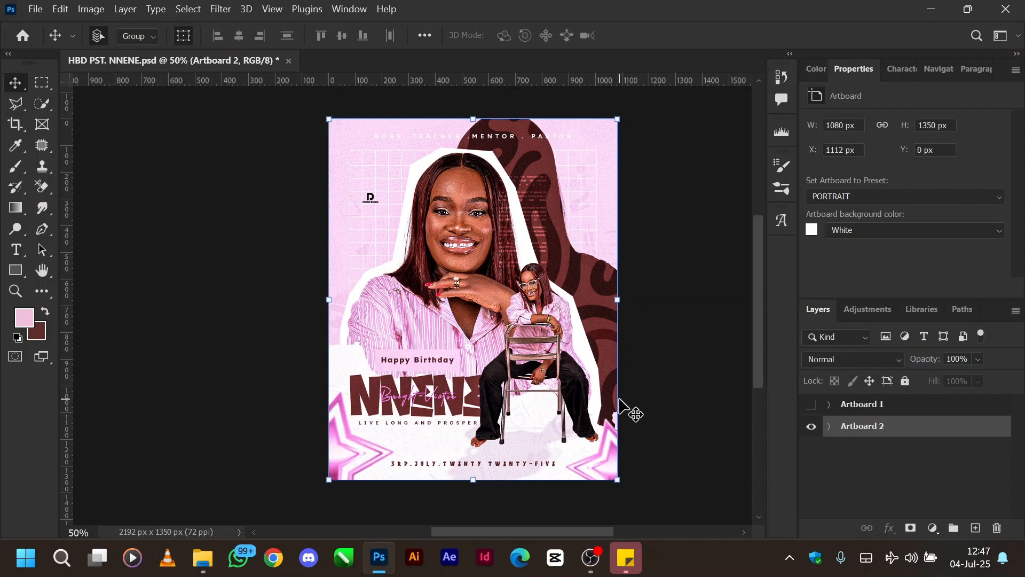